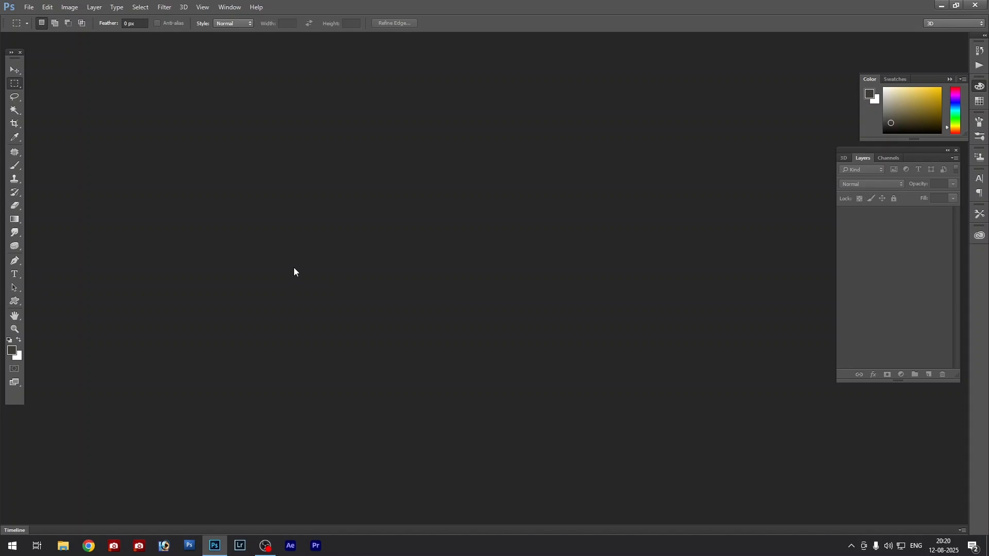
Step: Start a new document and set its width and height units to inches
{"action": "key", "text": "ctrl+n"}
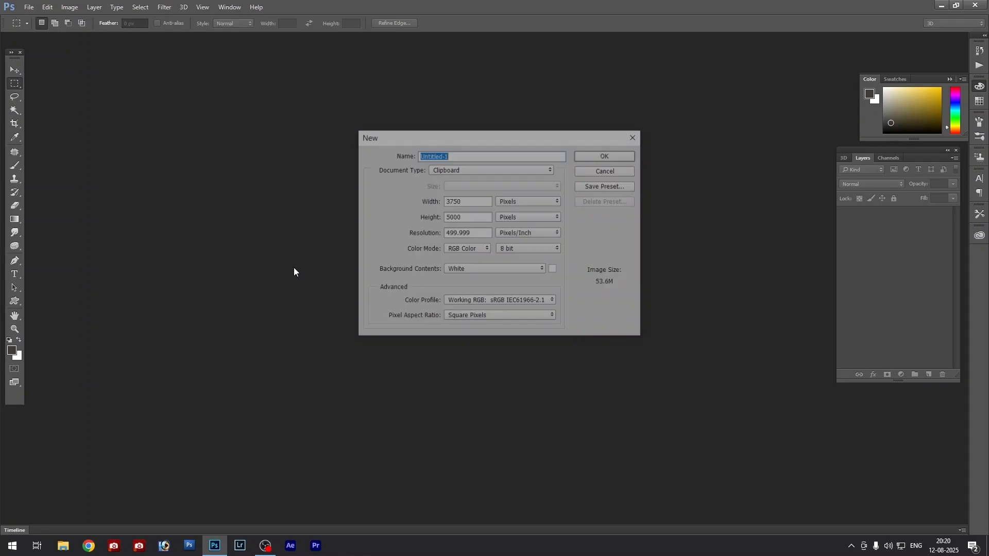
{"action": "left_click_drag", "start_coordinate": [475, 138], "coordinate": [461, 135]}
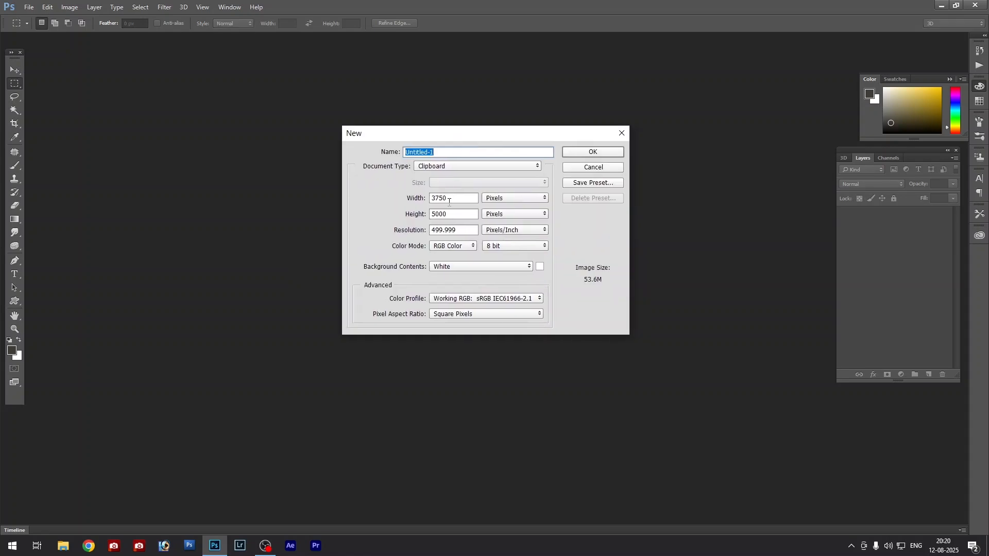
{"action": "left_click", "coordinate": [496, 200]}
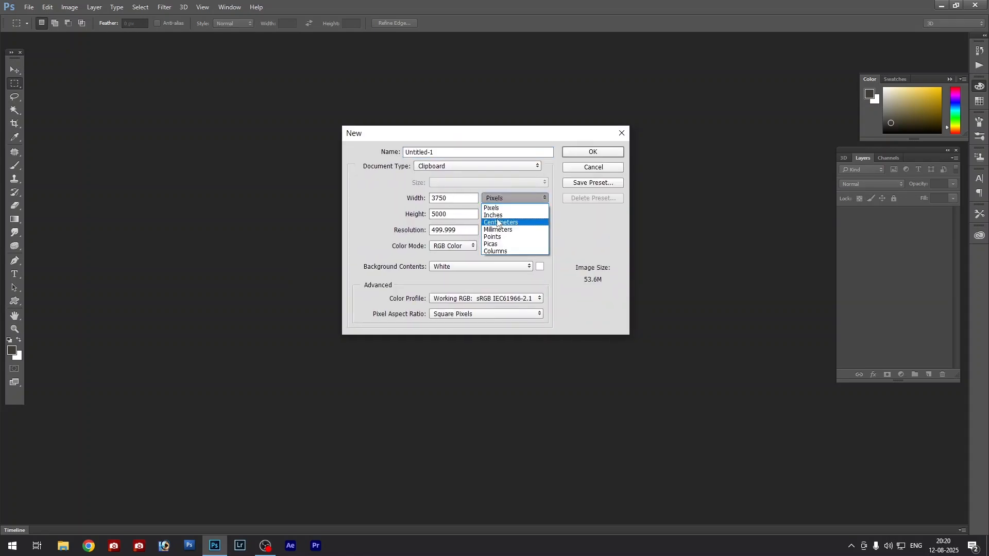
{"action": "left_click", "coordinate": [496, 216]}
{"action": "left_click_drag", "start_coordinate": [469, 133], "coordinate": [487, 136]}
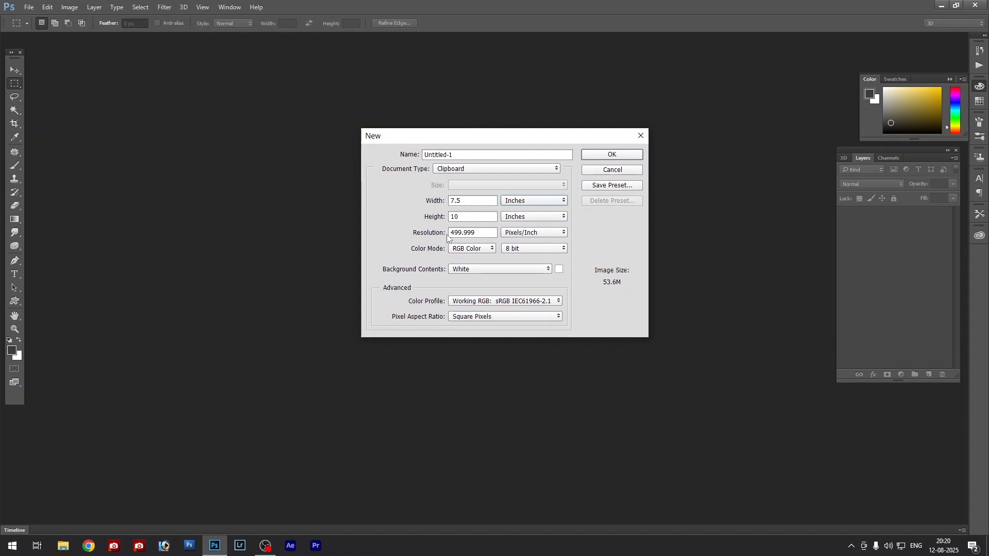
{"action": "double_click", "coordinate": [471, 201]}
{"action": "type", "text": "7.5"}
{"action": "key", "text": "Tab"}
{"action": "left_click", "coordinate": [463, 202]}
{"action": "double_click", "coordinate": [462, 202]}
{"action": "key", "text": "Tab"}
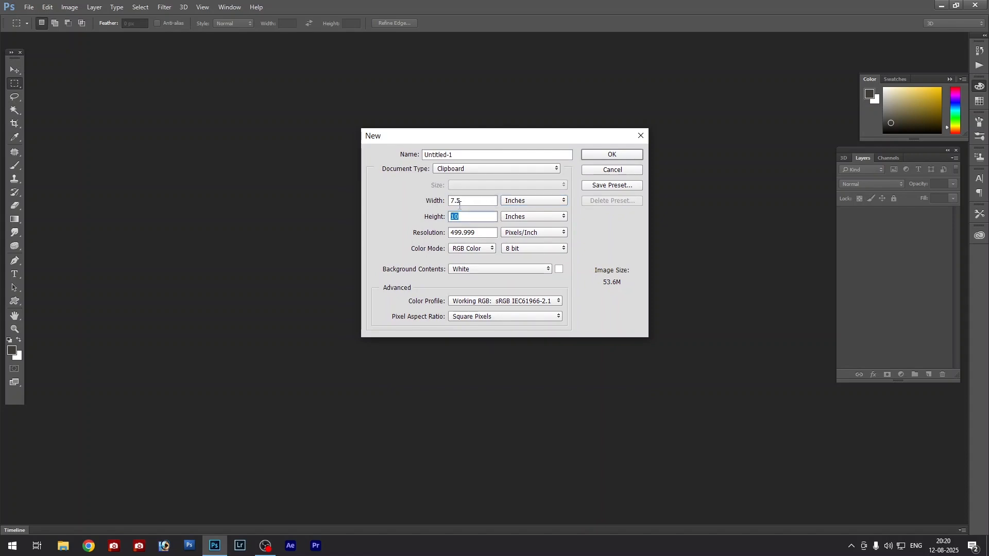
{"action": "key", "text": "Tab"}
{"action": "left_click", "coordinate": [460, 203]}
{"action": "double_click", "coordinate": [455, 202]}
{"action": "key", "text": "Tab"}
{"action": "key", "text": "Tab"}
{"action": "key", "text": "Tab"}
{"action": "key", "text": "Tab"}
{"action": "key", "text": "Tab"}
{"action": "double_click", "coordinate": [456, 204]}
{"action": "key", "text": "Tab"}
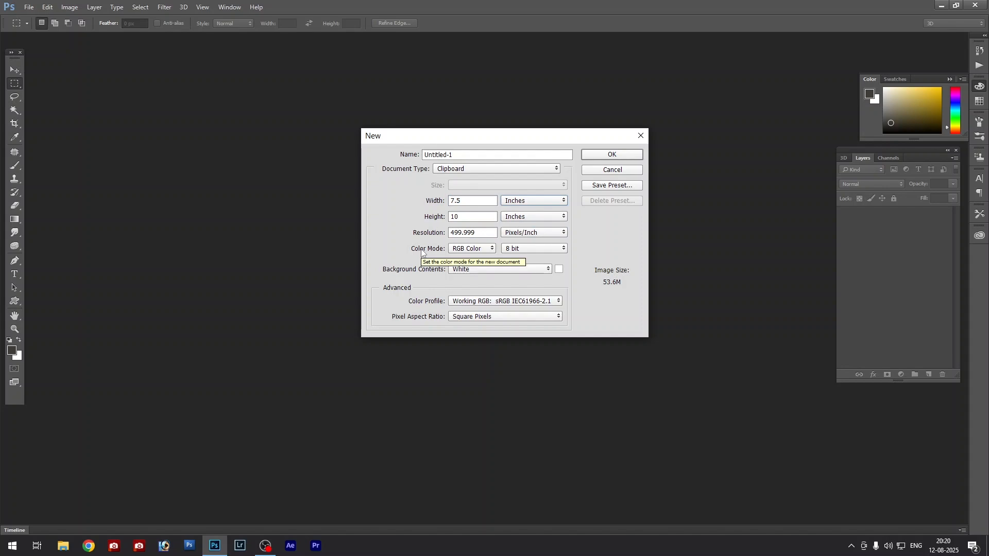
{"action": "key", "text": "Tab"}
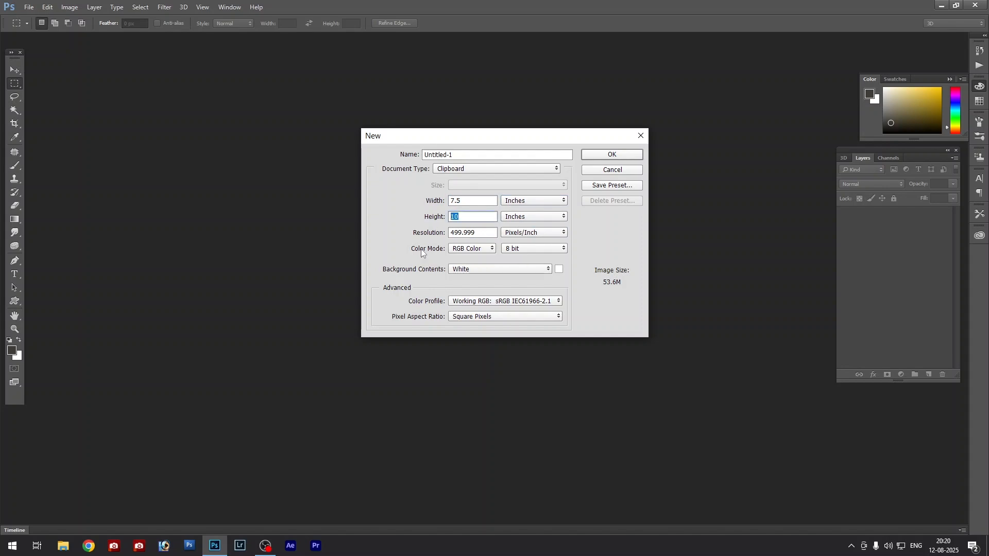
Step: Set the new document's height to 11 inches and its resolution to 300 pixels/inch
{"action": "key", "text": "Tab"}
{"action": "key", "text": "Tab"}
{"action": "key", "text": "Tab"}
{"action": "key", "text": "shift+Tab"}
{"action": "type", "text": "11"}
{"action": "key", "text": "Tab"}
{"action": "key", "text": "Tab"}
{"action": "type", "text": "300"}
Step: Create the document 10 inches wide and 10 inches high at a resolution of 400 pixels/inch
{"action": "key", "text": "shift+Tab"}
{"action": "key", "text": "shift+Tab"}
{"action": "key", "text": "Tab"}
{"action": "key", "text": "shift+Tab"}
{"action": "key", "text": "Tab"}
{"action": "key", "text": "shift+Tab"}
{"action": "key", "text": "shift+Tab"}
{"action": "type", "text": "10"}
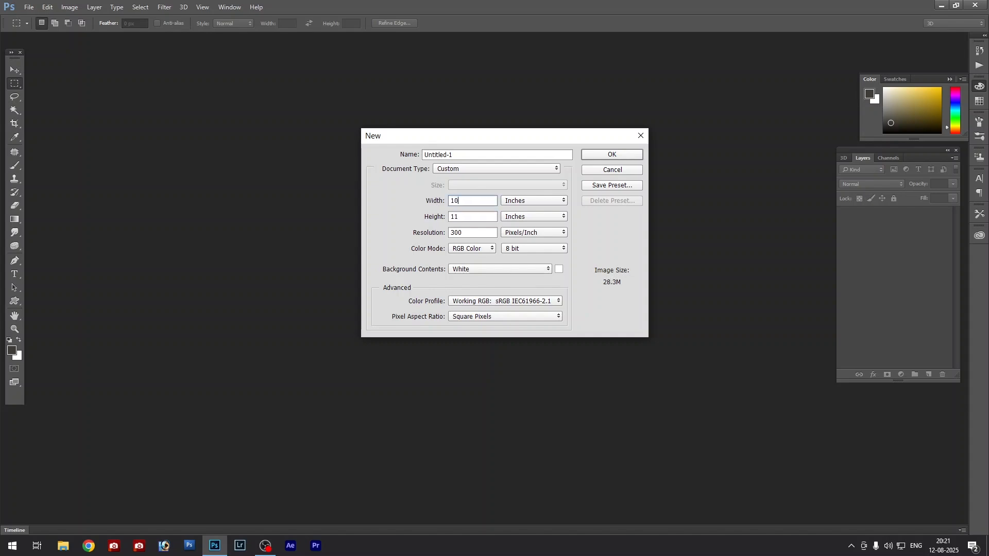
{"action": "key", "text": "Tab"}
{"action": "type", "text": "10"}
{"action": "key", "text": "Tab"}
{"action": "type", "text": "400"}
{"action": "key", "text": "Return"}
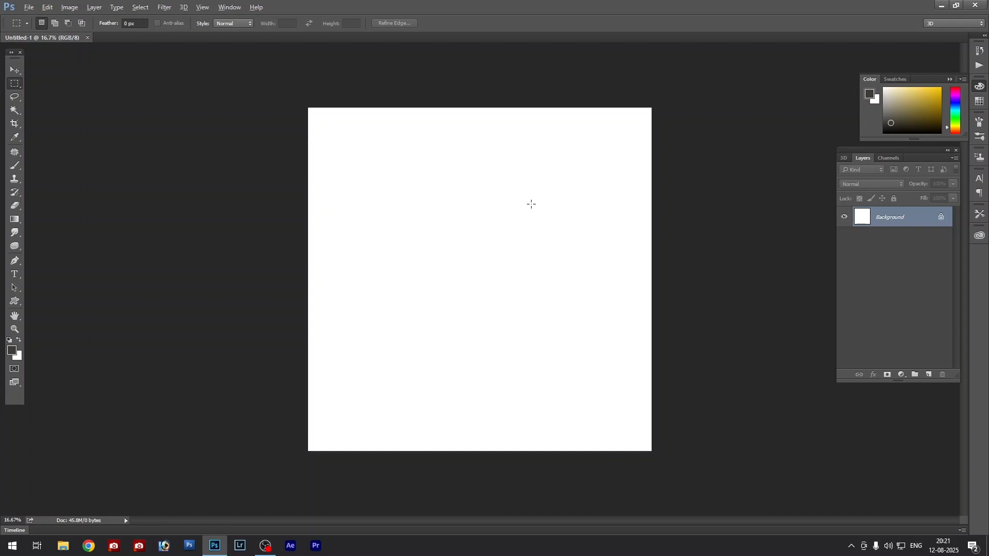
Step: Fill the Background layer alternately with the dark foreground colour and the white background colour, twice each
{"action": "key", "text": "alt+BackSpace"}
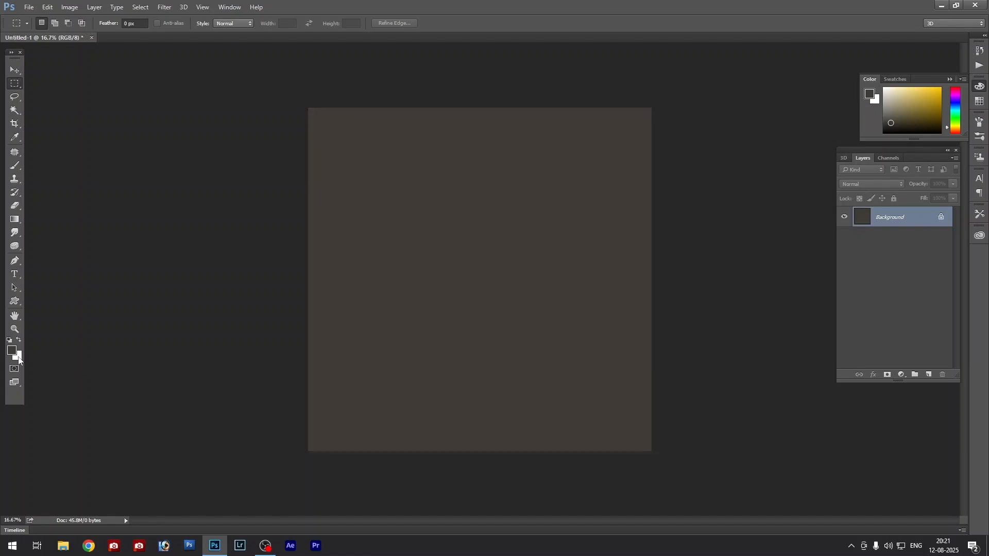
{"action": "key", "text": "ctrl+BackSpace"}
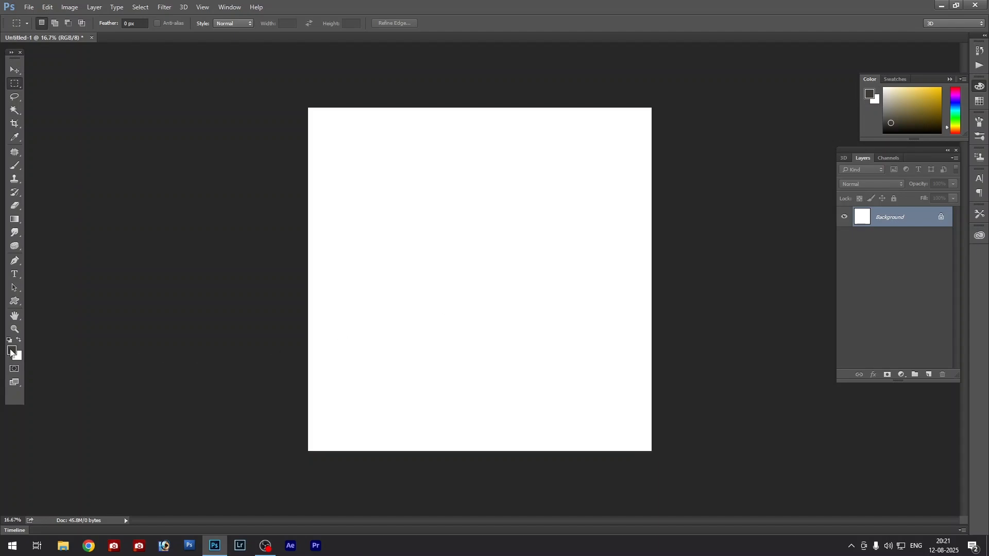
{"action": "key", "text": "alt+BackSpace"}
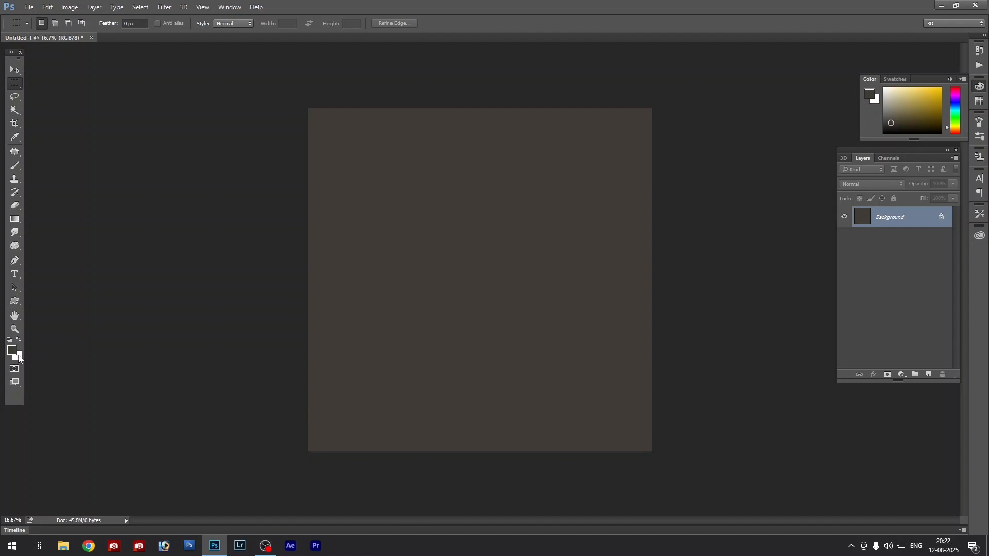
{"action": "key", "text": "ctrl+BackSpace"}
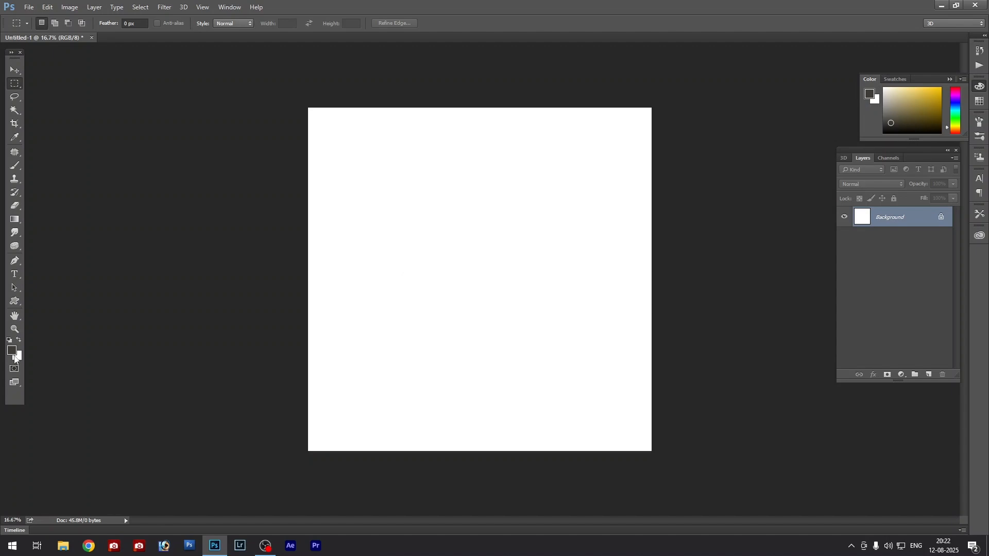
Step: Change the foreground colour to a dark olive brown and fill the Background layer with it
{"action": "left_click", "coordinate": [12, 352]}
{"action": "left_click_drag", "start_coordinate": [656, 196], "coordinate": [655, 201]}
{"action": "left_click", "coordinate": [841, 94]}
{"action": "key", "text": "m"}
{"action": "key", "text": "alt+BackSpace"}
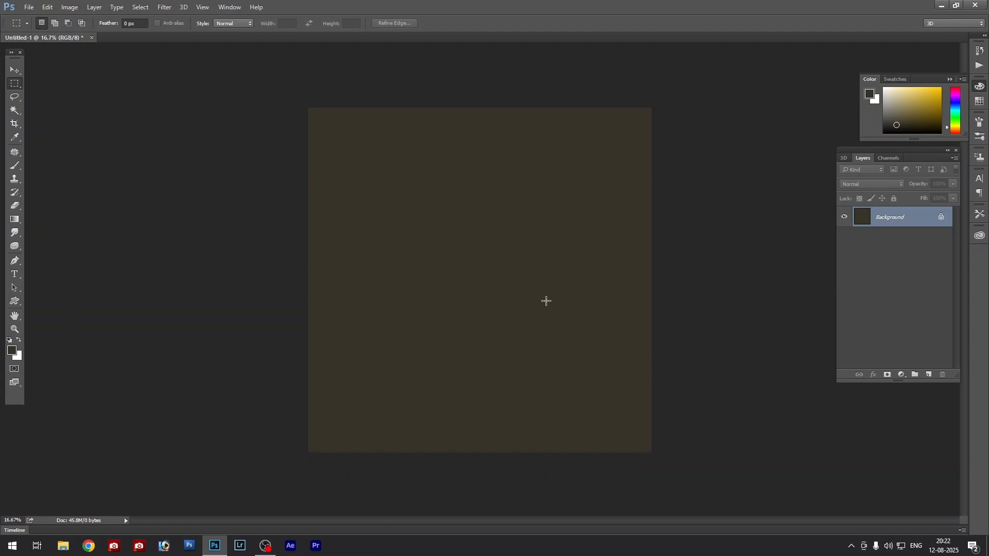
Step: Start a point text in the canvas's left part, enter a short trial text and undo the entry
{"action": "left_click", "coordinate": [14, 274]}
{"action": "left_click", "coordinate": [363, 269]}
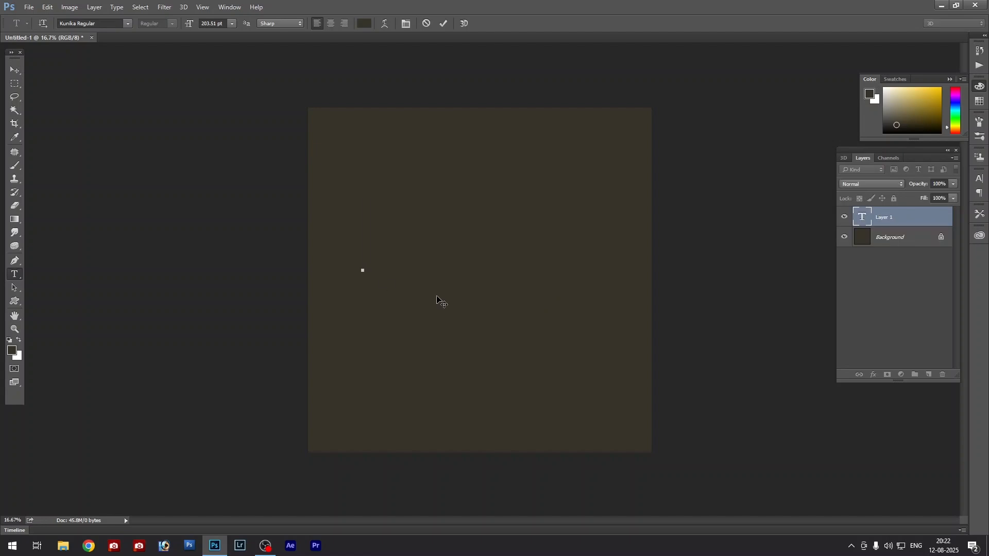
{"action": "left_click_drag", "start_coordinate": [482, 194], "coordinate": [475, 205]}
{"action": "type", "text": "asdf"}
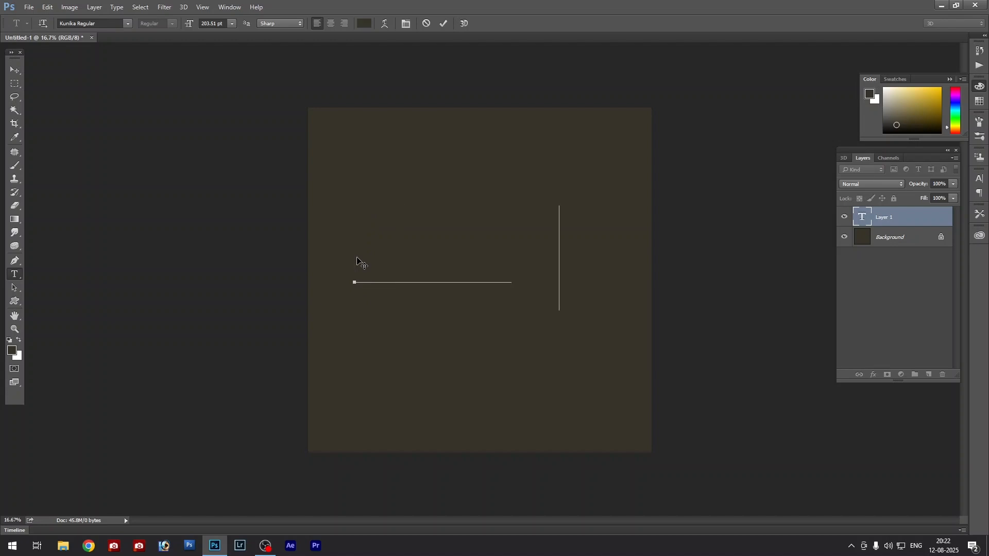
{"action": "key", "text": "ctrl+z"}
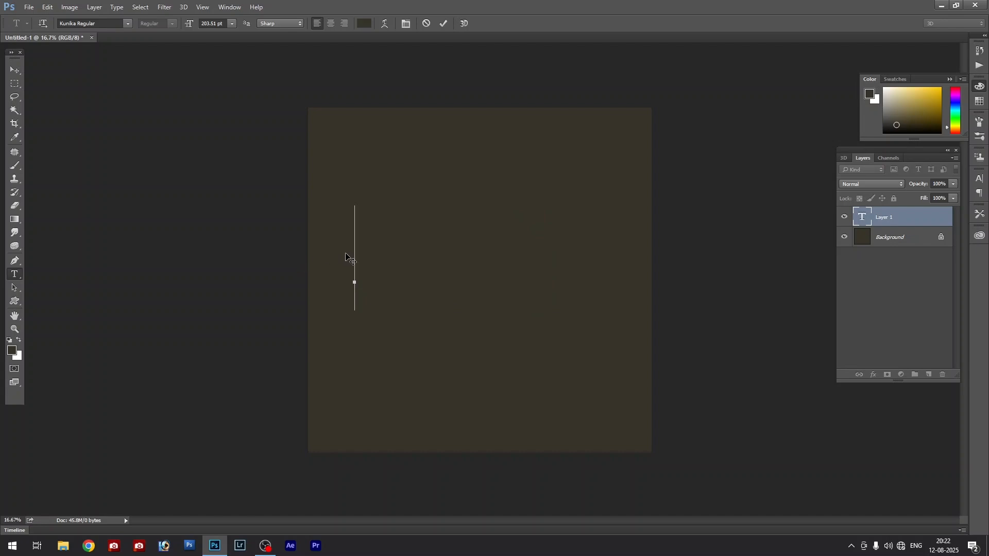
Step: Increase the size of the new text to 300.51 pt
{"action": "left_click", "coordinate": [210, 24]}
{"action": "double_click", "coordinate": [210, 24]}
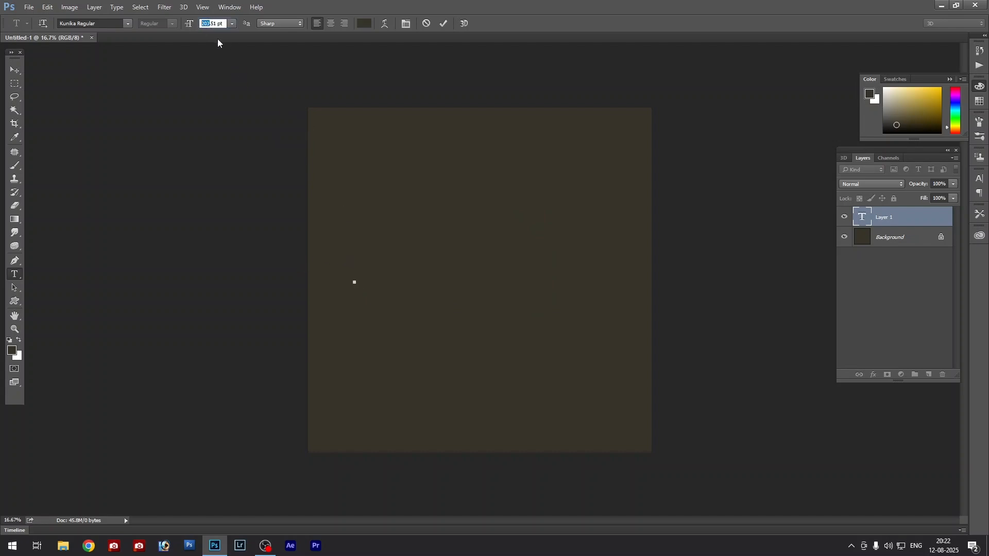
{"action": "type", "text": "100"}
{"action": "key", "text": "Return"}
{"action": "double_click", "coordinate": [210, 24]}
{"action": "type", "text": "300"}
{"action": "key", "text": "Return"}
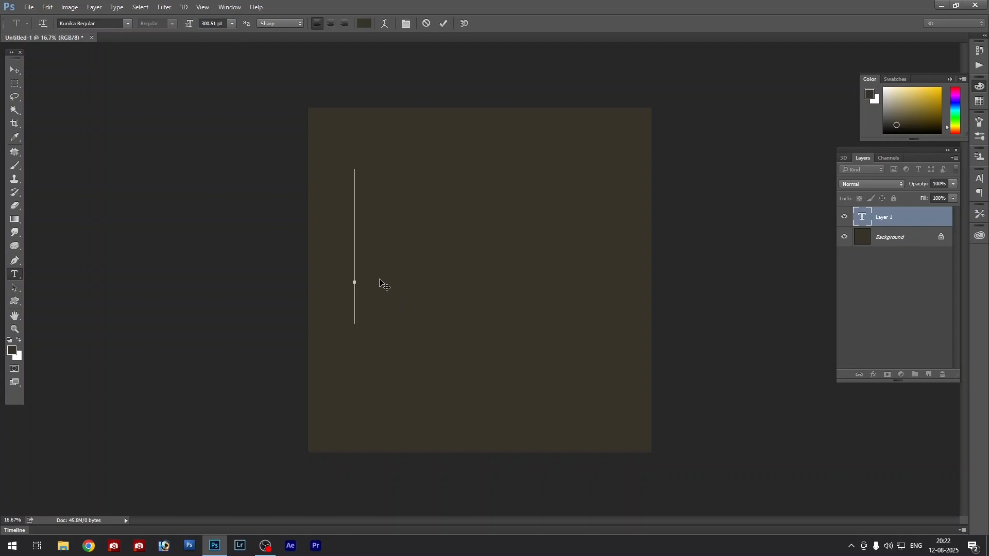
Step: Enter the text "Designs" at 337.51 pt, starting lower down near the canvas's left edge, and commit it
{"action": "key", "text": "ctrl"}
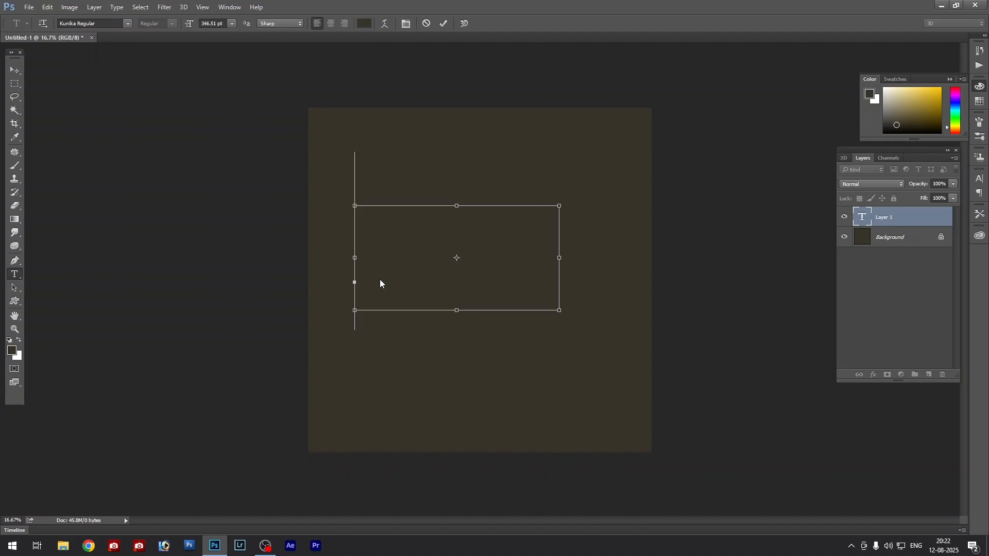
{"action": "key", "text": "ctrl+z"}
{"action": "left_click_drag", "start_coordinate": [399, 265], "coordinate": [382, 292]}
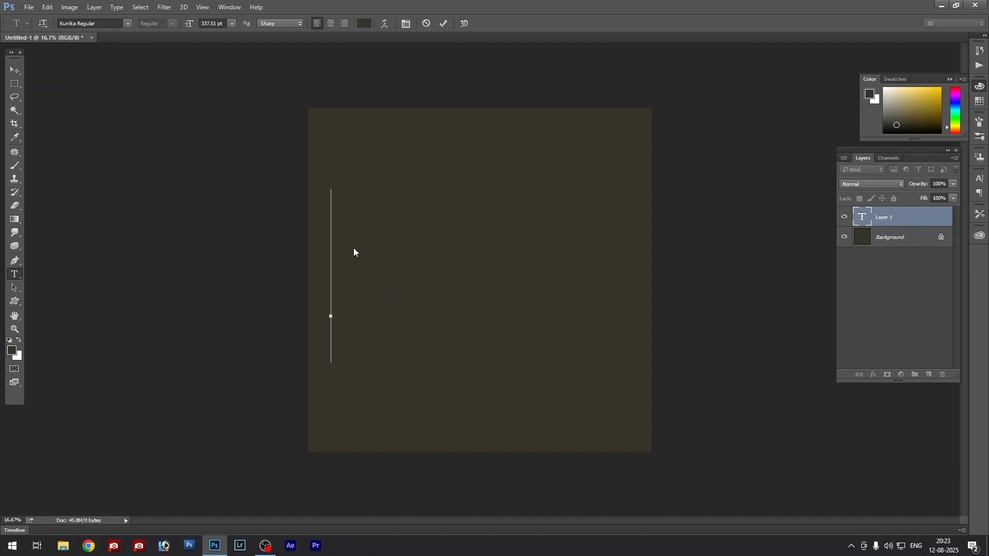
{"action": "type", "text": "MUSIC"}
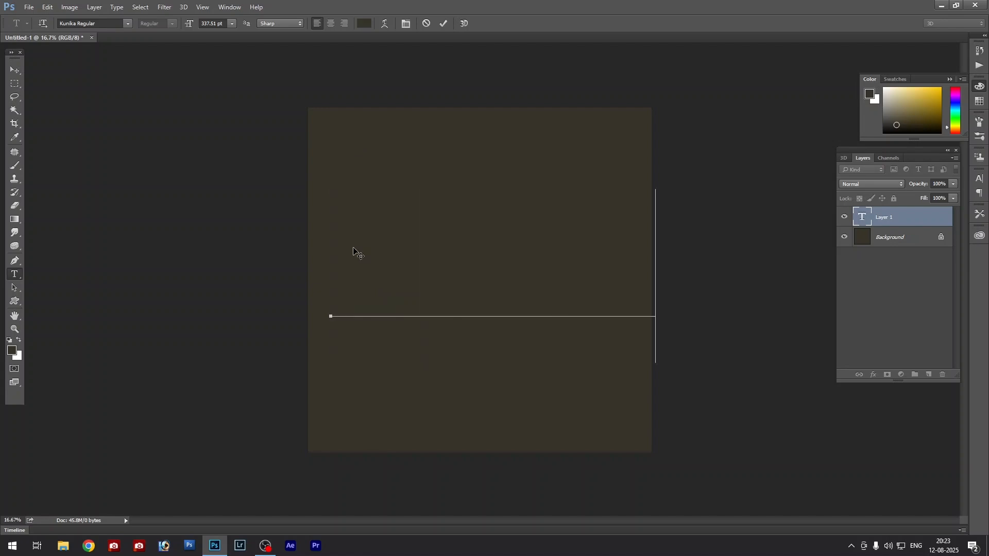
{"action": "type", "text": "ns"}
{"action": "key", "text": "ctrl+Return"}
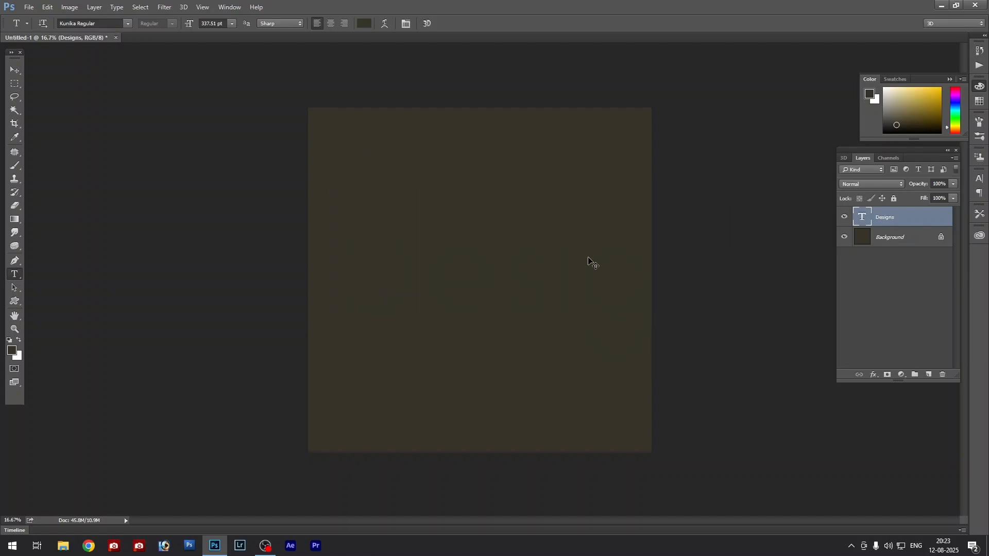
Step: Scale the Designs text down to 63.76% and move it to the middle of the canvas
{"action": "key", "text": "ctrl+t"}
{"action": "left_click_drag", "start_coordinate": [789, 190], "coordinate": [622, 252]}
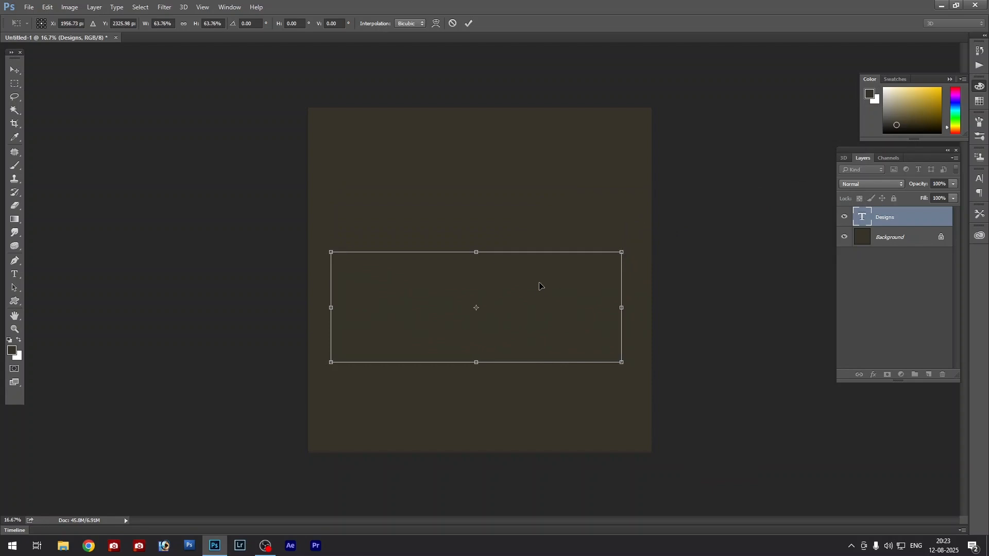
{"action": "left_click_drag", "start_coordinate": [540, 287], "coordinate": [530, 254]}
{"action": "key", "text": "Return"}
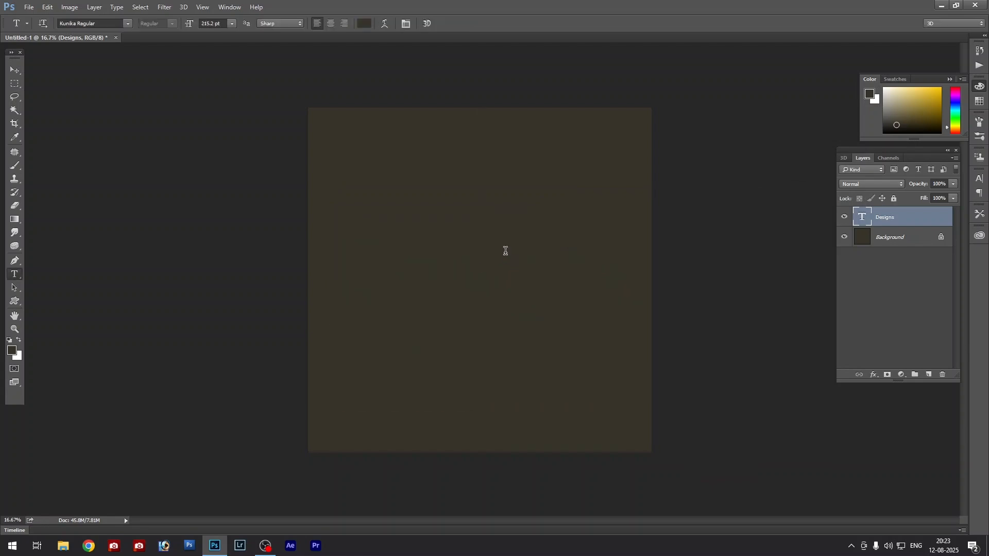
Step: Recolour the Designs text to beige #cbc095 and commit the text
{"action": "left_click", "coordinate": [364, 23]}
{"action": "left_click", "coordinate": [669, 133]}
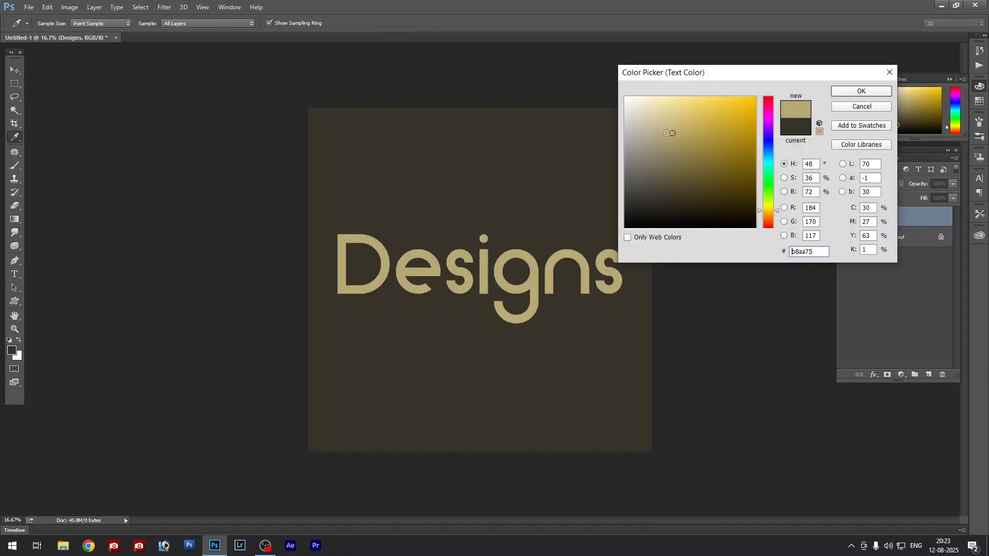
{"action": "left_click", "coordinate": [660, 124]}
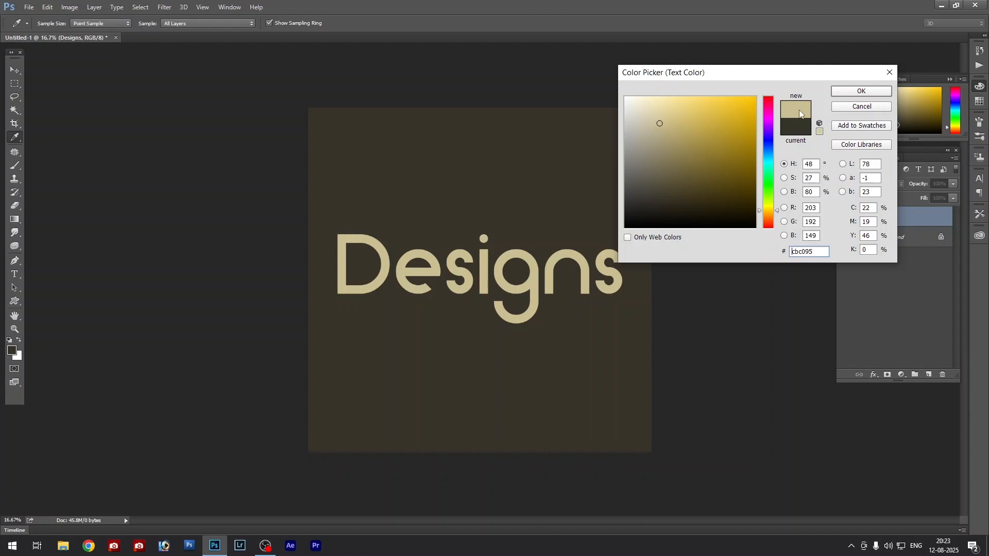
{"action": "left_click", "coordinate": [855, 92]}
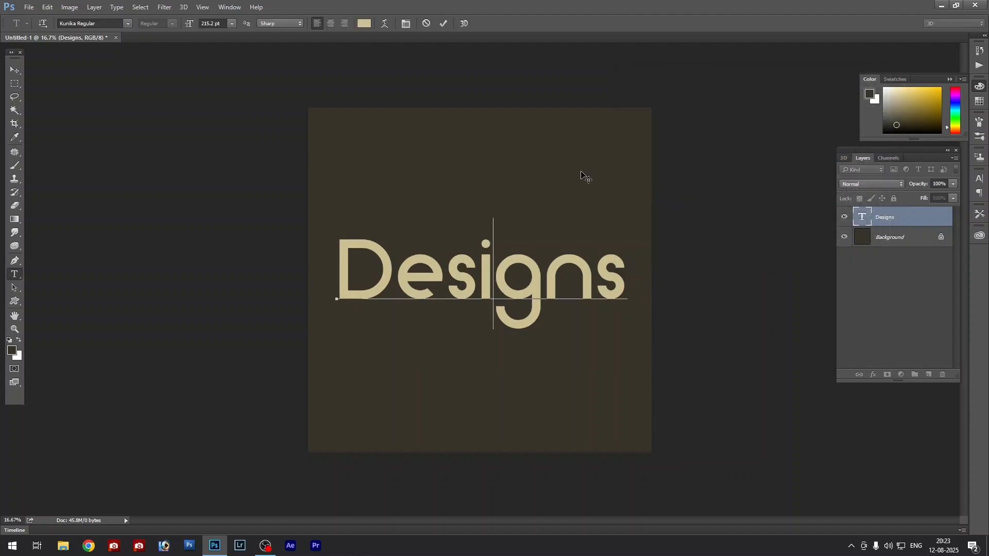
{"action": "key", "text": "ctrl+Return"}
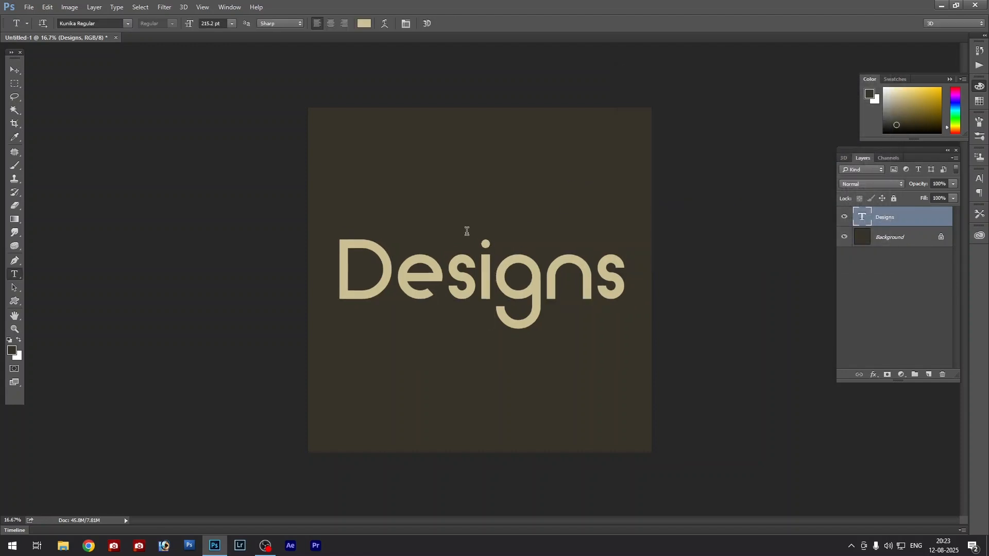
Step: Recolour the Designs text to a bright golden yellow and commit the text
{"action": "left_click", "coordinate": [365, 23]}
{"action": "left_click_drag", "start_coordinate": [669, 135], "coordinate": [706, 73]}
{"action": "left_click_drag", "start_coordinate": [730, 113], "coordinate": [730, 106]}
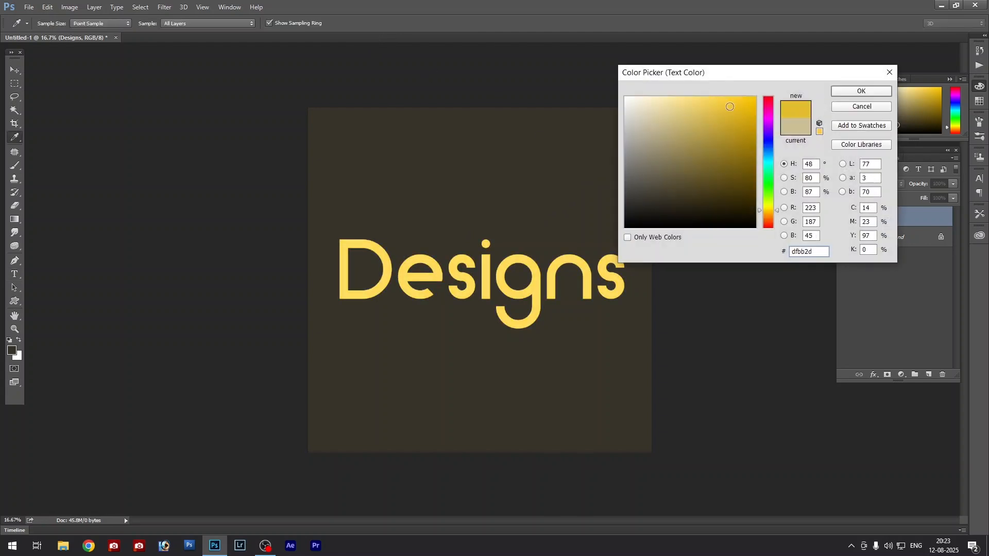
{"action": "left_click", "coordinate": [840, 92]}
{"action": "key", "text": "ctrl+Return"}
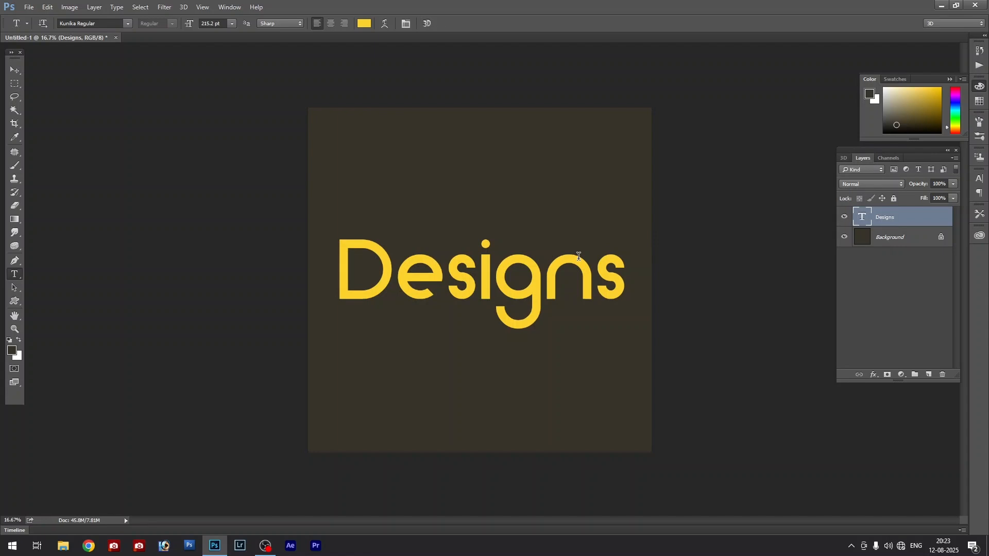
Step: Undo the yellow and beige recolouring of the Designs text
{"action": "key", "text": "ctrl+z"}
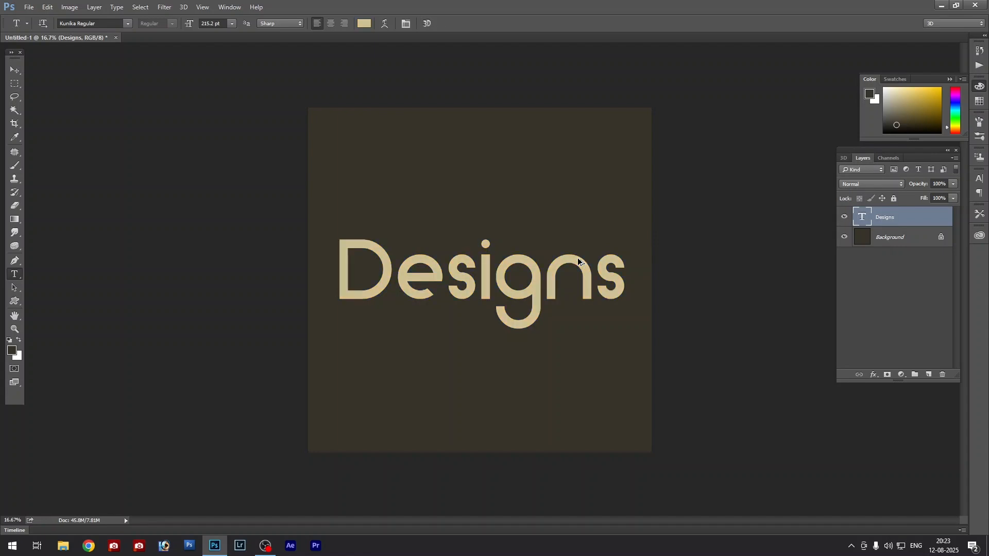
{"action": "key", "text": "ctrl+alt+z"}
{"action": "key", "text": "ctrl+alt+z"}
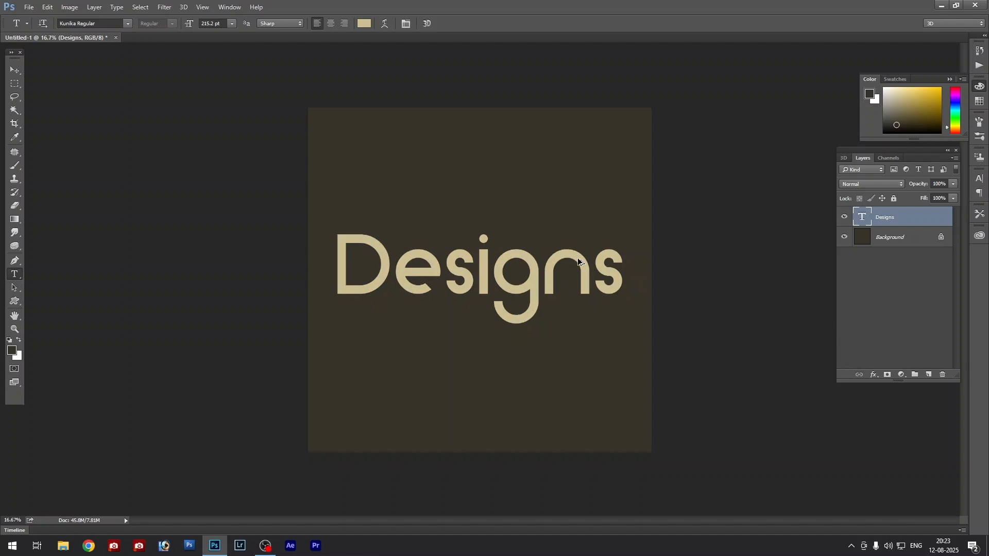
Step: Open the Designs text for editing, select the whole word and commit the text
{"action": "left_click", "coordinate": [512, 262]}
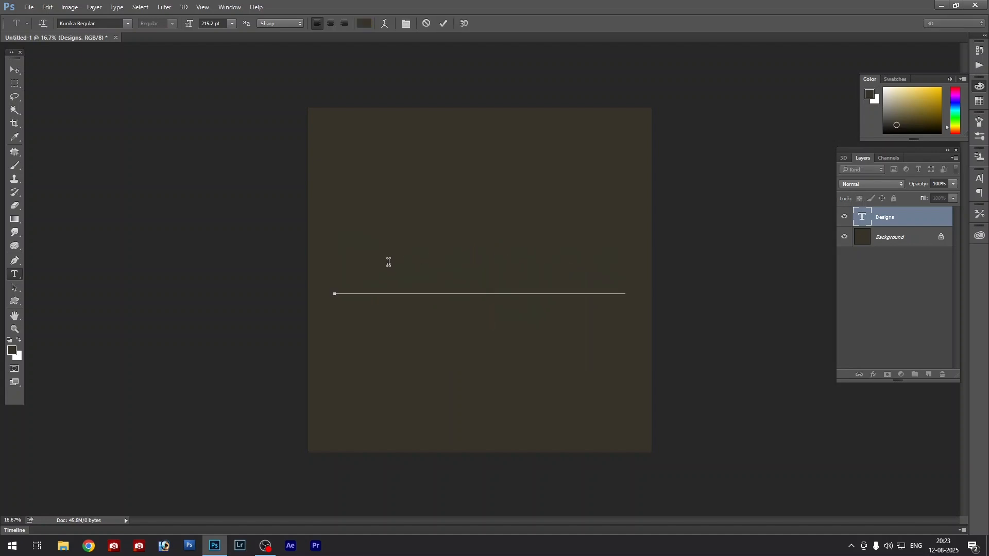
{"action": "left_click_drag", "start_coordinate": [338, 256], "coordinate": [635, 263]}
{"action": "left_click", "coordinate": [617, 264]}
{"action": "key", "text": "ctrl+Return"}
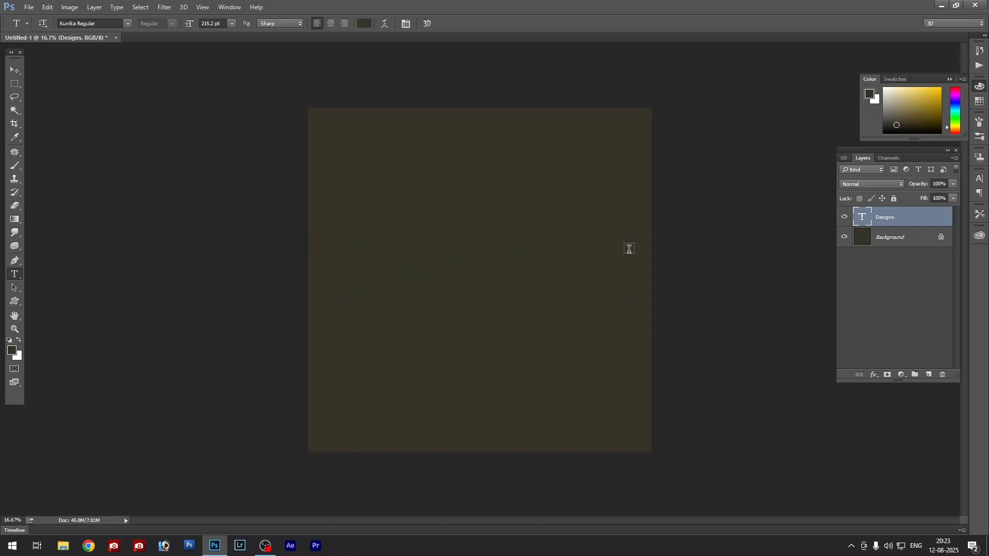
Step: Apply a Color Overlay layer style with its preset colour to the Designs text layer and undo it
{"action": "key", "text": "alt+l"}
{"action": "key", "text": "y"}
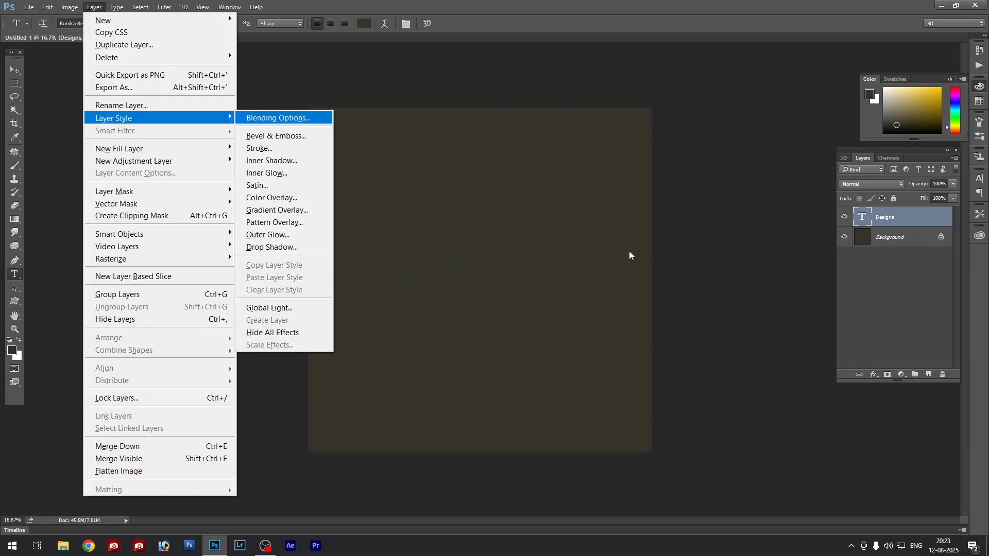
{"action": "key", "text": "v"}
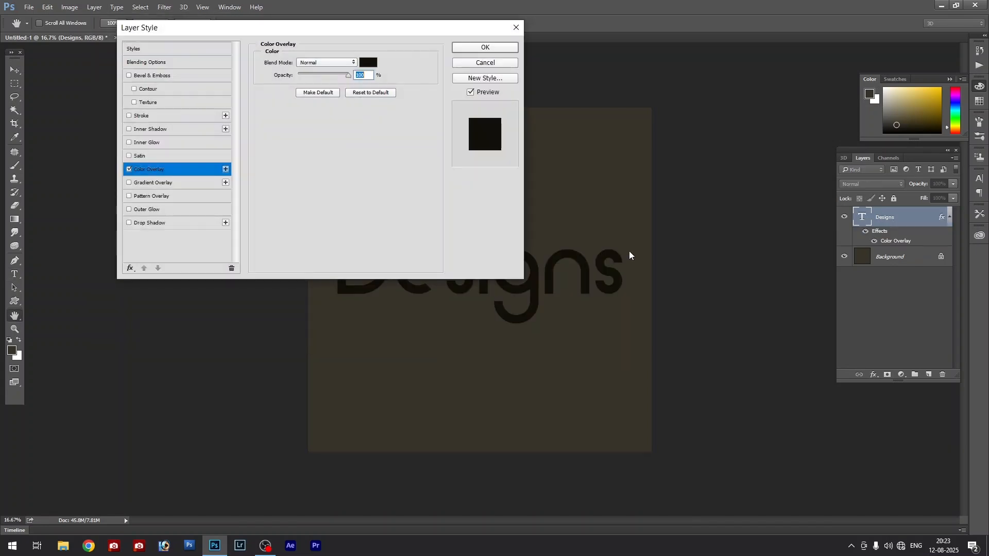
{"action": "left_click", "coordinate": [484, 48]}
{"action": "key", "text": "ctrl+z"}
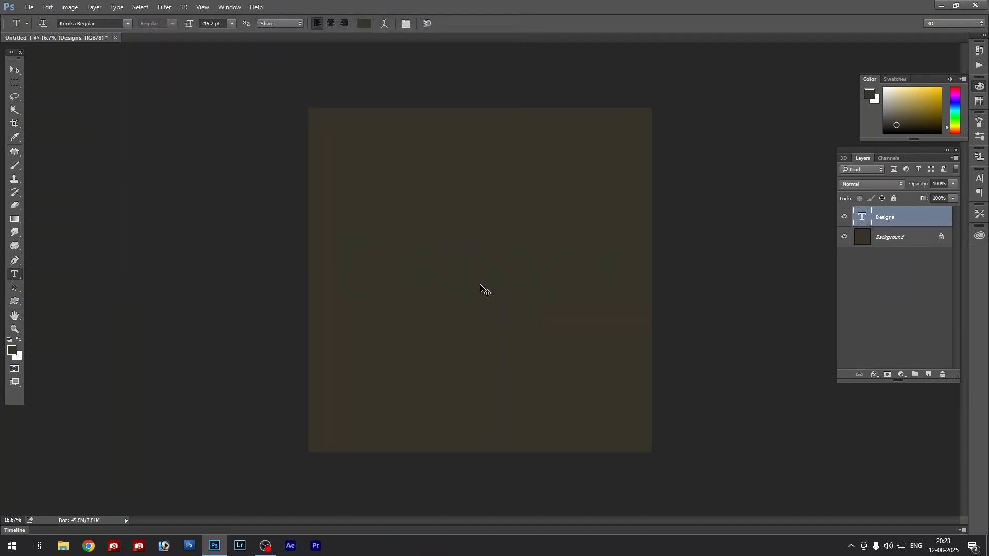
Step: Apply a Color Overlay layer style in bright yellow to the Designs text layer
{"action": "key", "text": "alt+l"}
{"action": "key", "text": "y"}
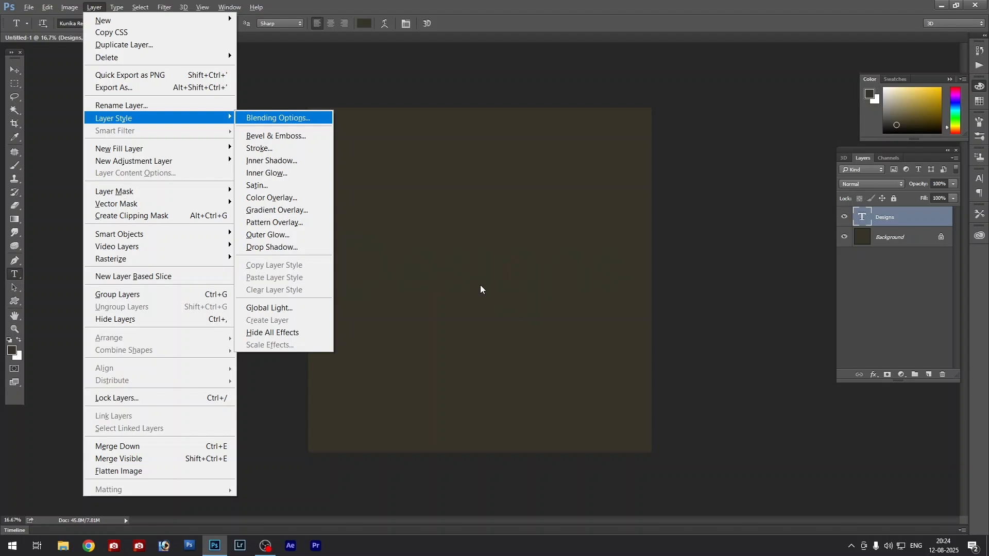
{"action": "left_click", "coordinate": [94, 8]}
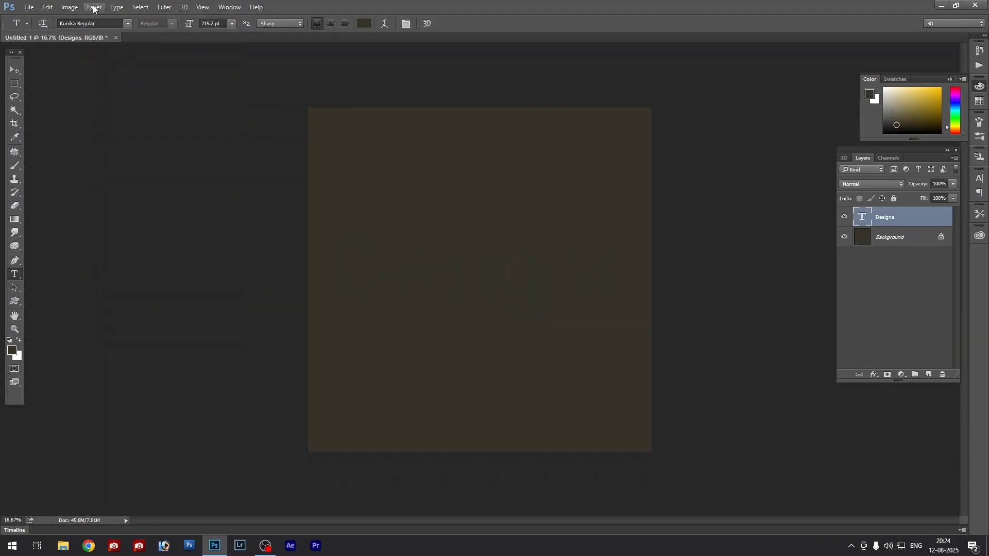
{"action": "left_click", "coordinate": [94, 8]}
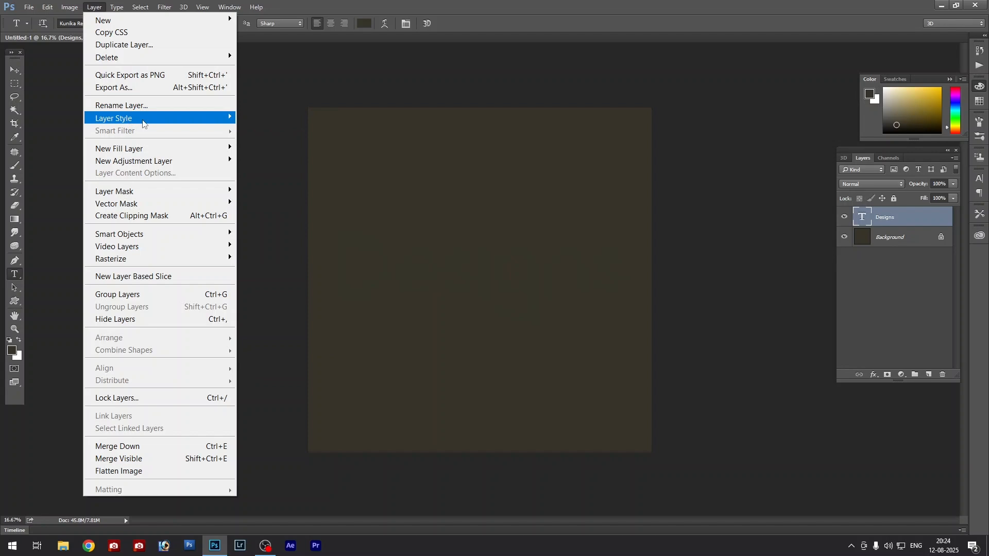
{"action": "mouse_move", "coordinate": [129, 118]}
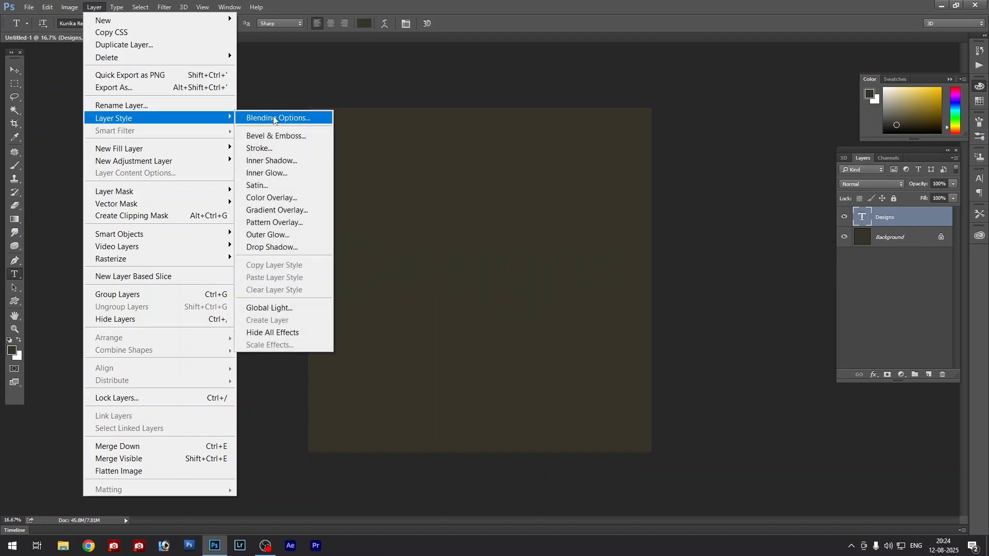
{"action": "left_click", "coordinate": [279, 202]}
{"action": "left_click_drag", "start_coordinate": [345, 39], "coordinate": [310, 238]}
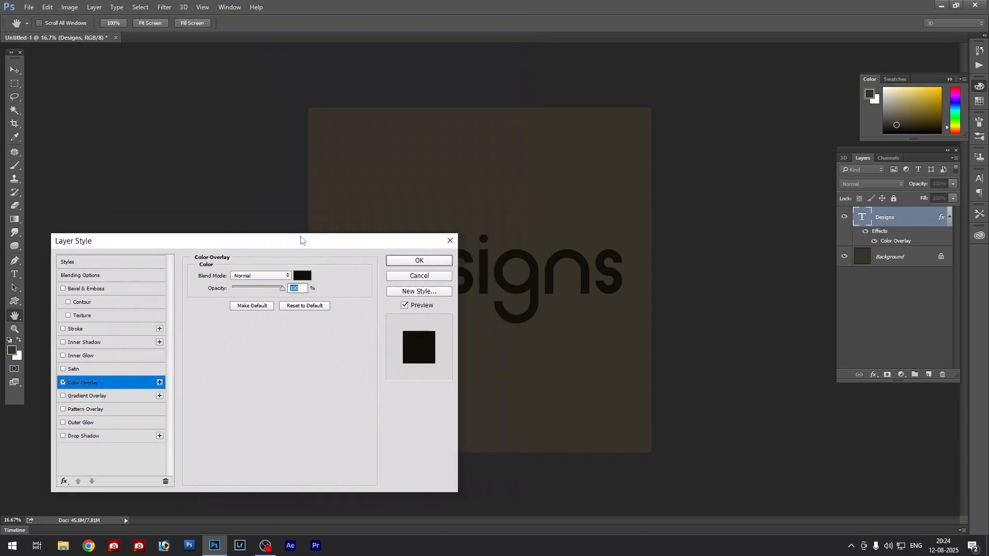
{"action": "left_click", "coordinate": [302, 276]}
{"action": "left_click", "coordinate": [687, 125]}
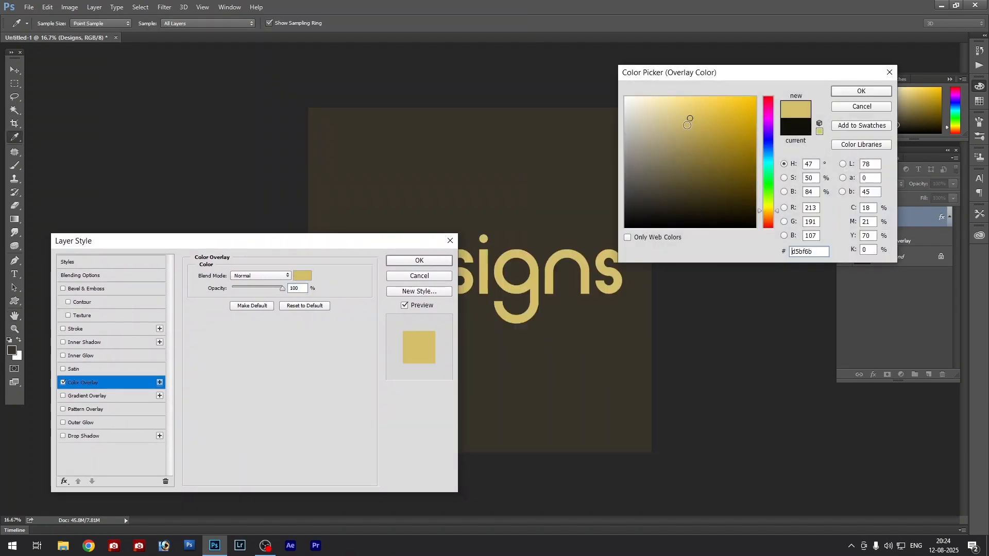
{"action": "mouse_move", "coordinate": [687, 124]}
{"action": "left_mouse_down"}
{"action": "mouse_move", "coordinate": [702, 130]}
{"action": "mouse_move", "coordinate": [727, 102]}
{"action": "mouse_move", "coordinate": [708, 106]}
{"action": "mouse_move", "coordinate": [716, 92]}
{"action": "left_mouse_up"}
{"action": "left_click", "coordinate": [856, 92]}
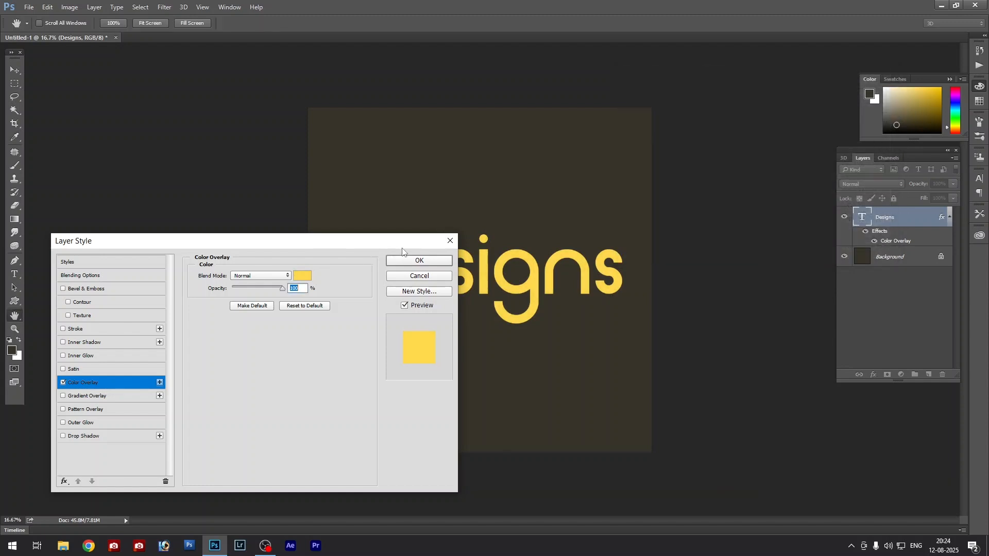
{"action": "left_click", "coordinate": [419, 261]}
{"action": "key", "text": "t"}
{"action": "left_click", "coordinate": [476, 270]}
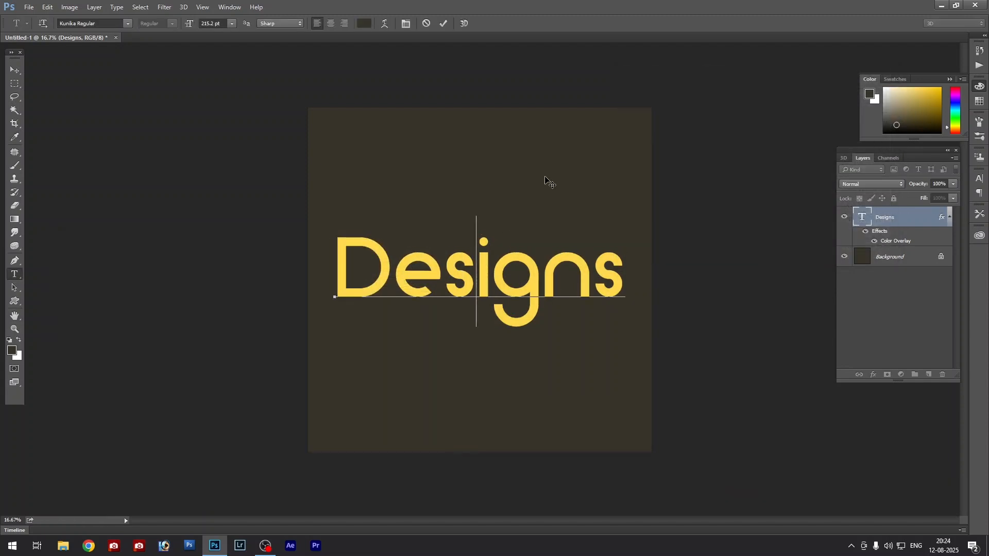
{"action": "left_click", "coordinate": [546, 180]}
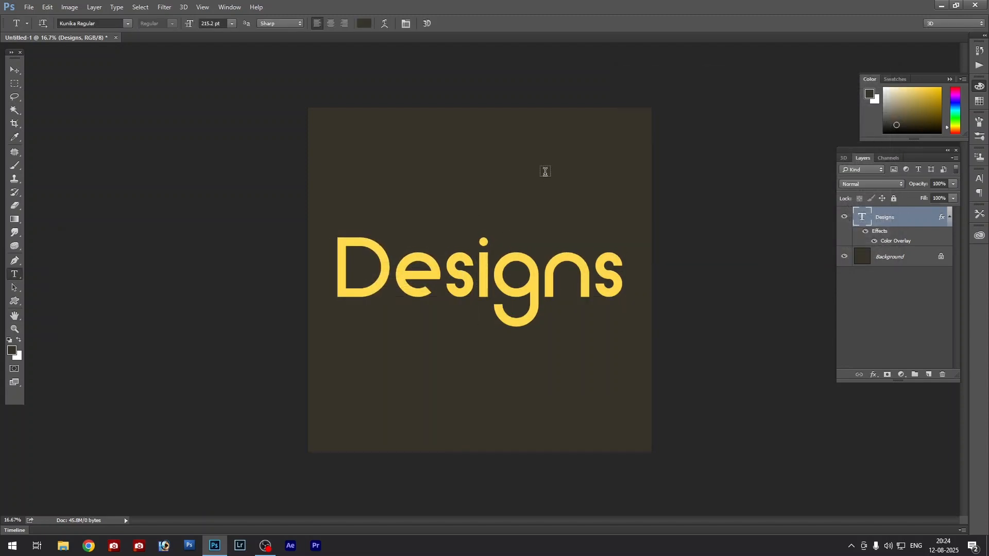
{"action": "left_click", "coordinate": [476, 283]}
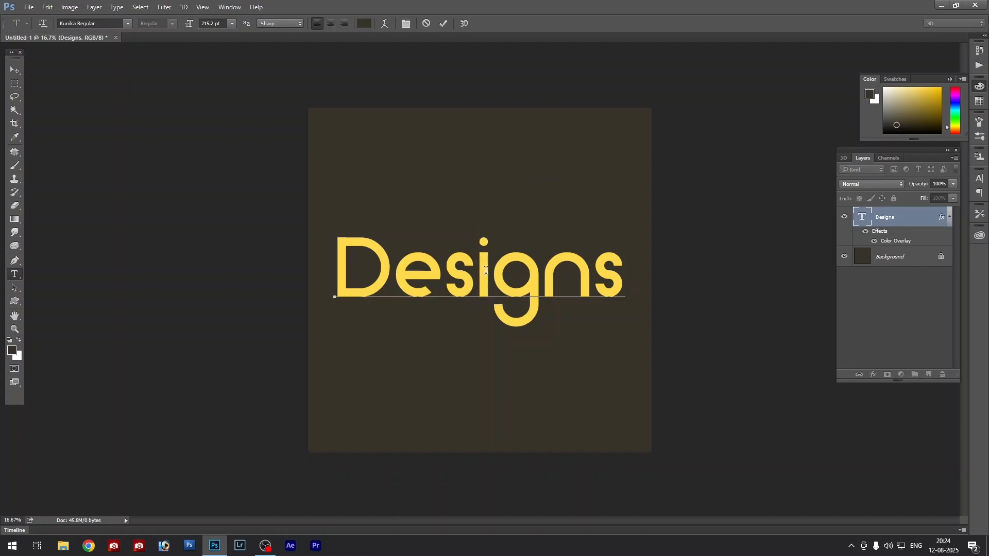
{"action": "key", "text": "ctrl+Return"}
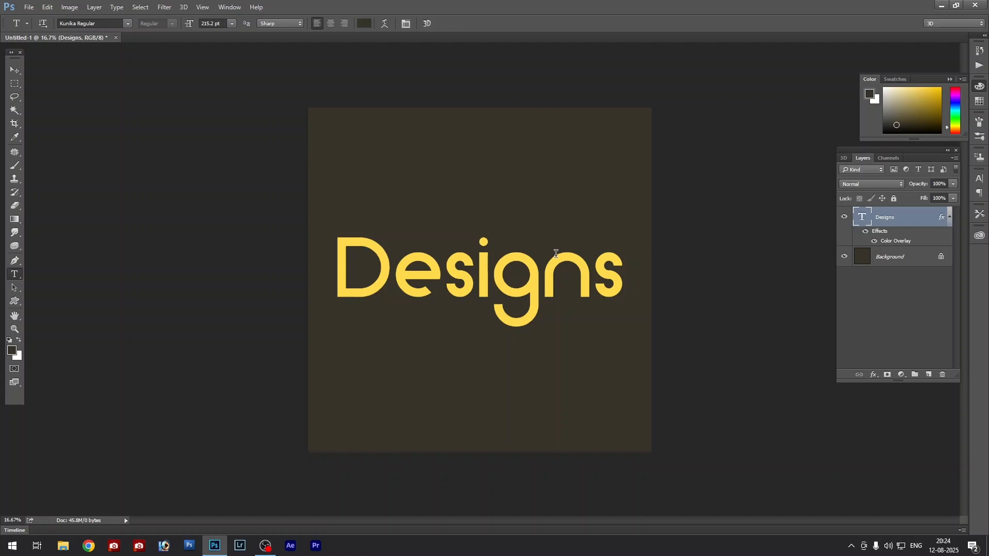
{"action": "left_click", "coordinate": [547, 288]}
{"action": "key", "text": "ctrl+Return"}
Step: Scale the Designs text to 75.47% with Free Transform and move it up above the canvas centre
{"action": "key", "text": "ctrl+t"}
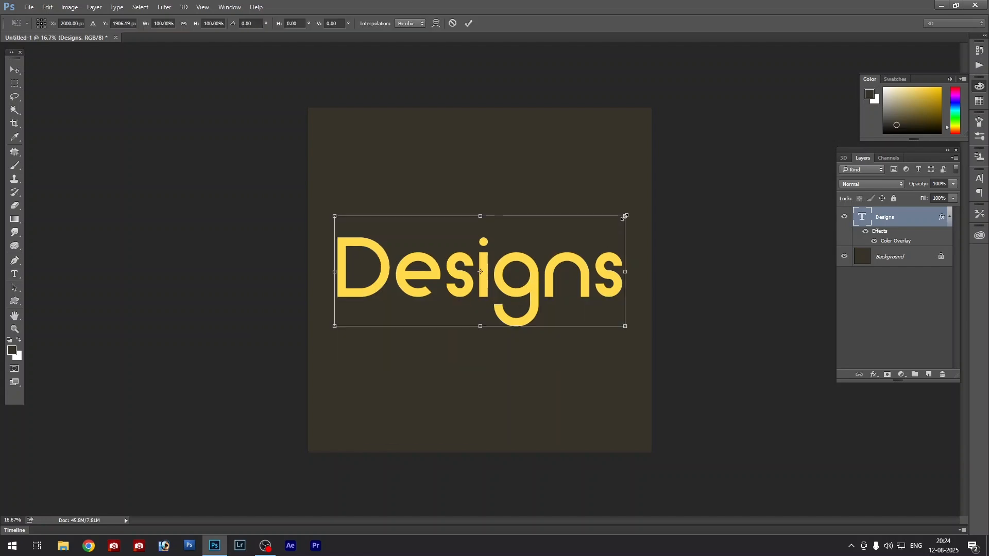
{"action": "left_click_drag", "start_coordinate": [626, 218], "coordinate": [654, 194]}
{"action": "key", "text": "ctrl+z"}
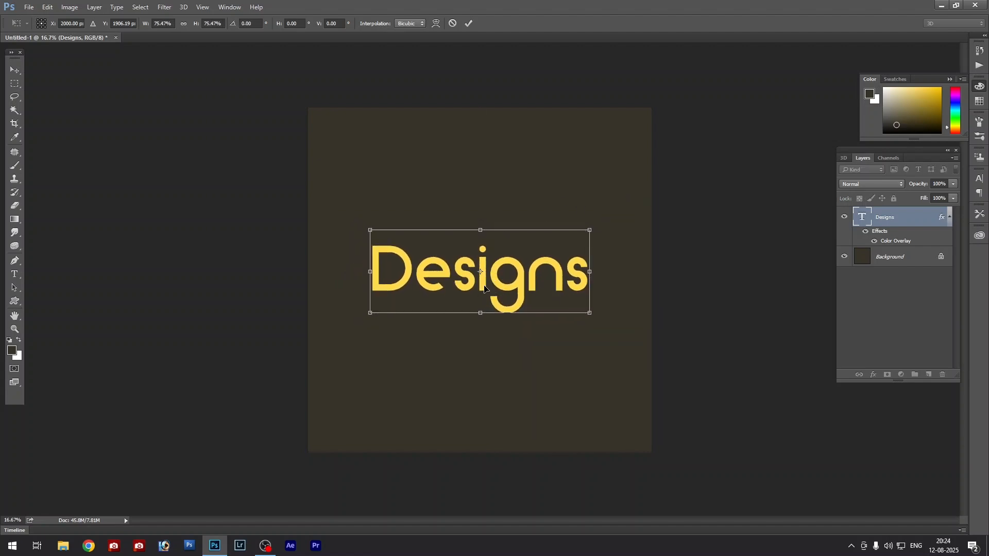
{"action": "left_click_drag", "start_coordinate": [491, 294], "coordinate": [485, 251]}
{"action": "key", "text": "Return"}
Step: Insert two spaces between the first s and the i of Designs and shift the text slightly left and up
{"action": "key", "text": "t"}
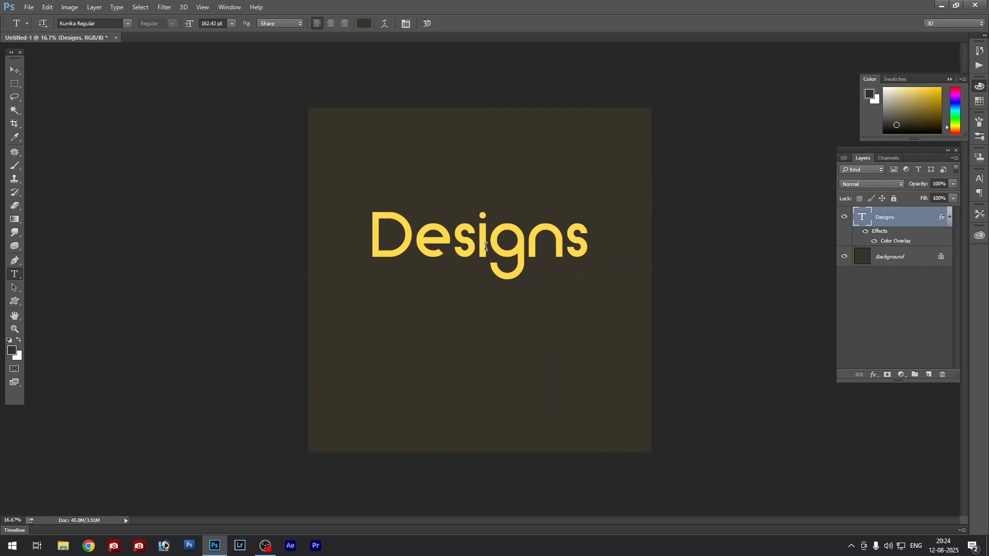
{"action": "left_click", "coordinate": [486, 245]}
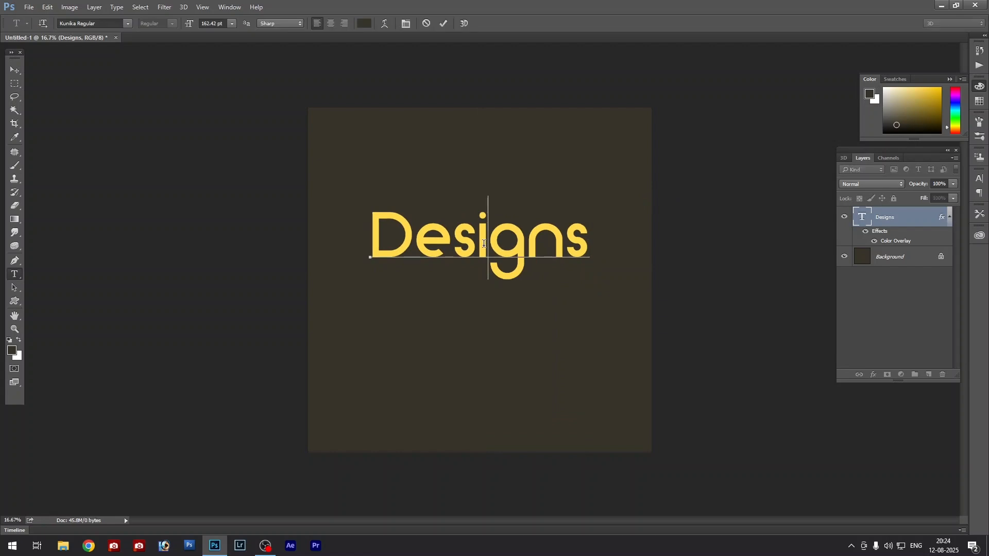
{"action": "key", "text": "ctrl+Return"}
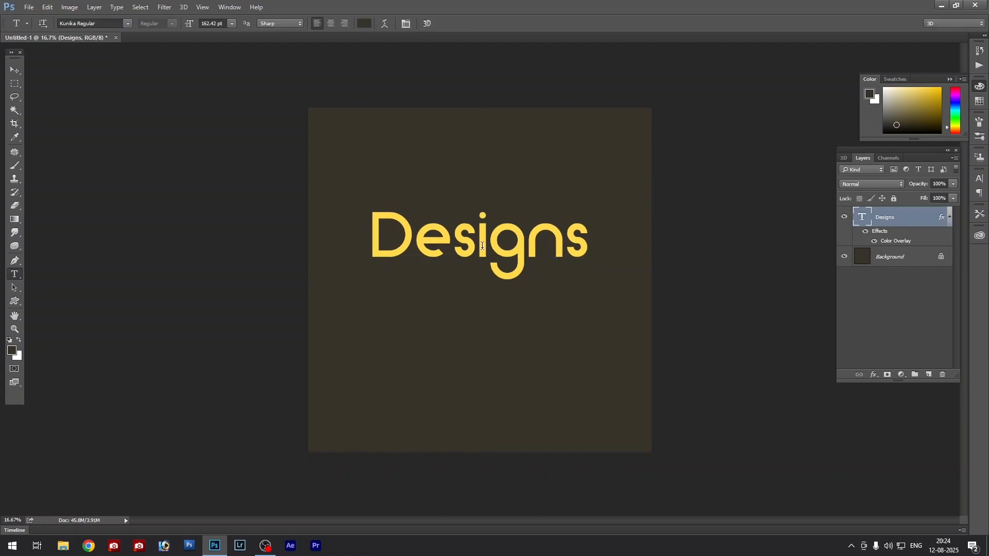
{"action": "left_click", "coordinate": [481, 245]}
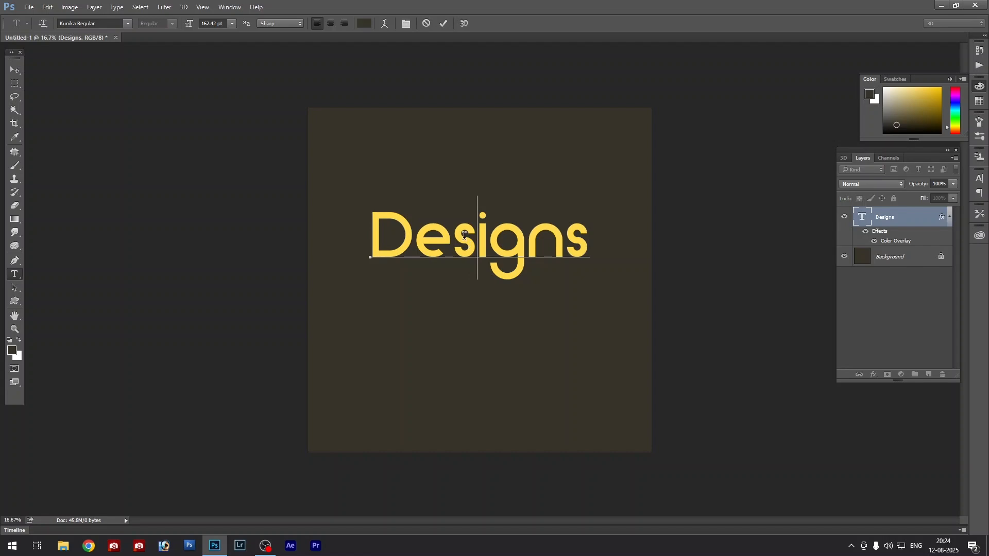
{"action": "left_click", "coordinate": [465, 238]}
{"action": "left_click_drag", "start_coordinate": [456, 240], "coordinate": [468, 246]}
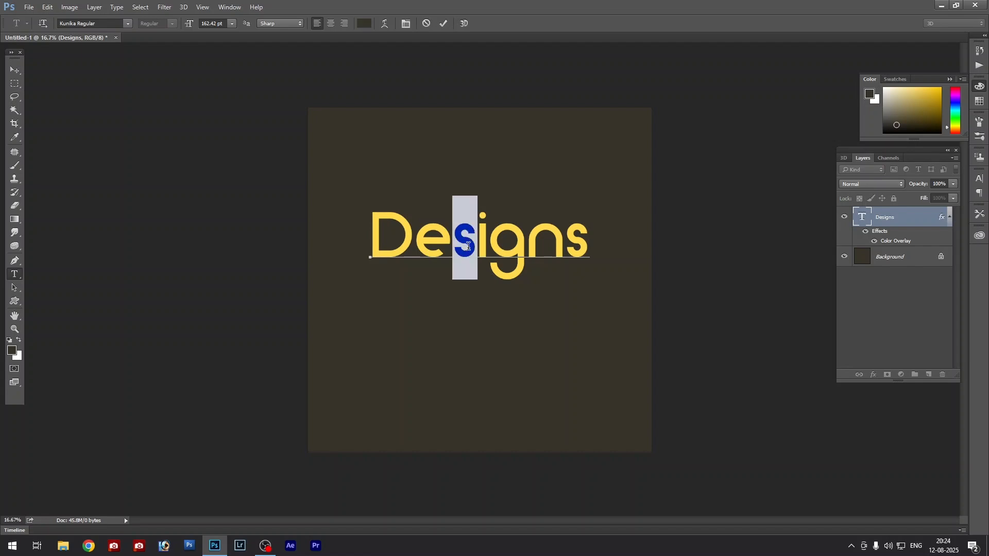
{"action": "left_click", "coordinate": [477, 243]}
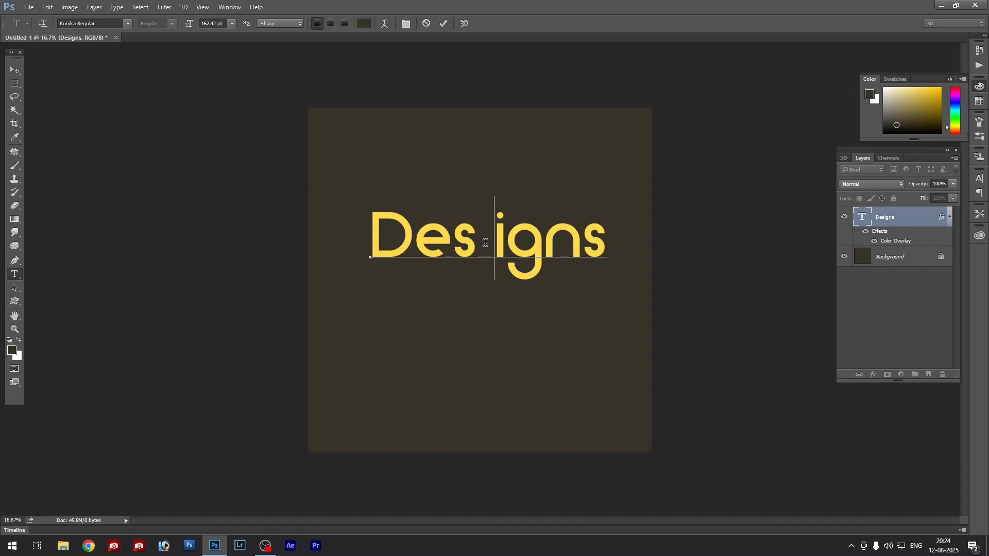
{"action": "left_click_drag", "start_coordinate": [511, 178], "coordinate": [497, 174]}
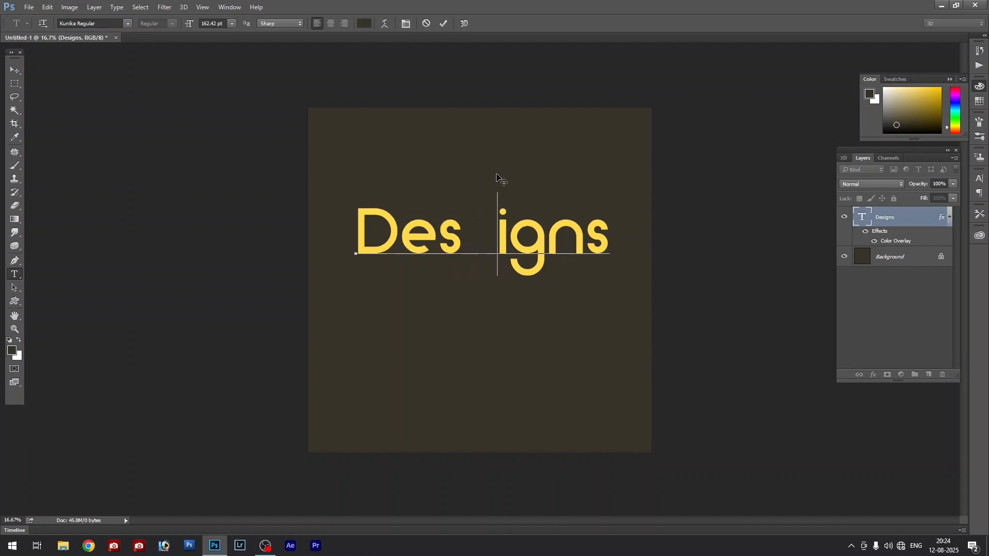
Step: Delete the first s from the Designs text, keeping the gap between "De" and "igns", and commit the edit
{"action": "left_click_drag", "start_coordinate": [440, 233], "coordinate": [457, 233]}
{"action": "left_click", "coordinate": [439, 232]}
{"action": "left_click_drag", "start_coordinate": [441, 232], "coordinate": [454, 232]}
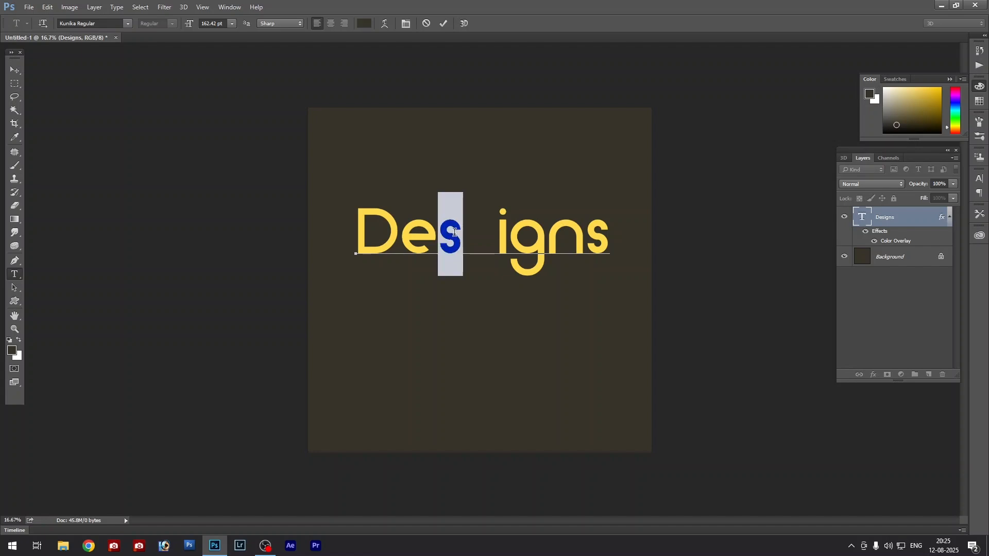
{"action": "key", "text": "ctrl"}
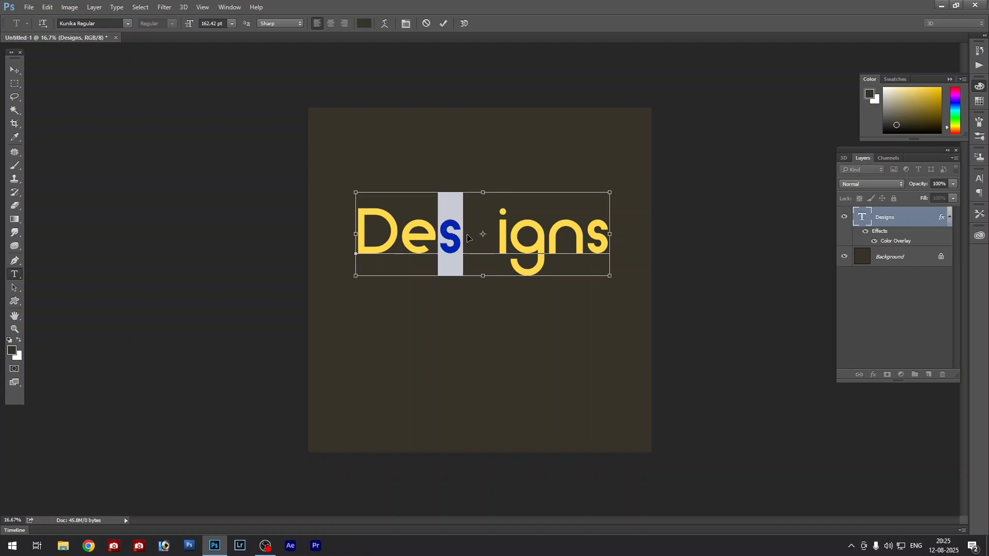
{"action": "key", "text": "BackSpace"}
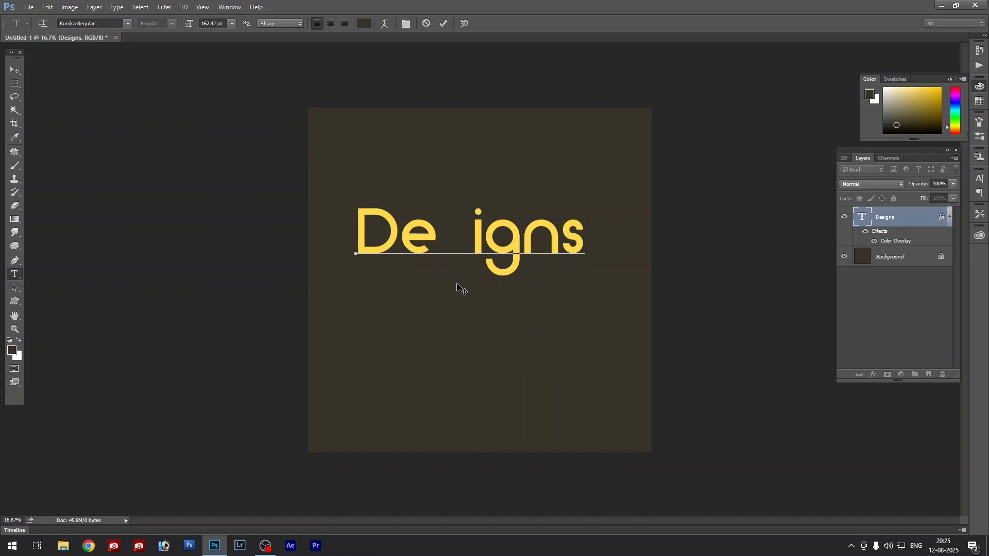
{"action": "left_click", "coordinate": [458, 287]}
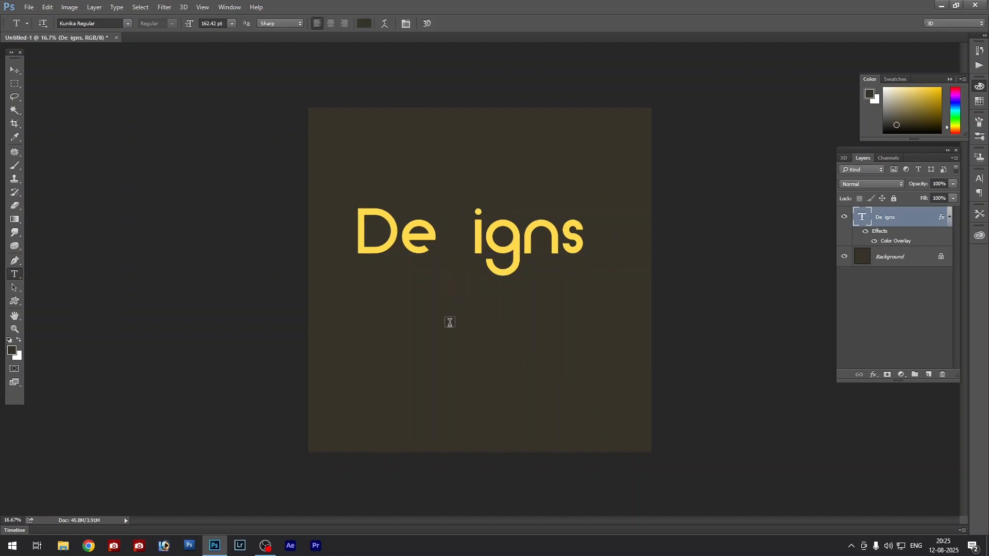
Step: Add a separate text layer with the letter "s" below the gap in the word
{"action": "left_click", "coordinate": [440, 338]}
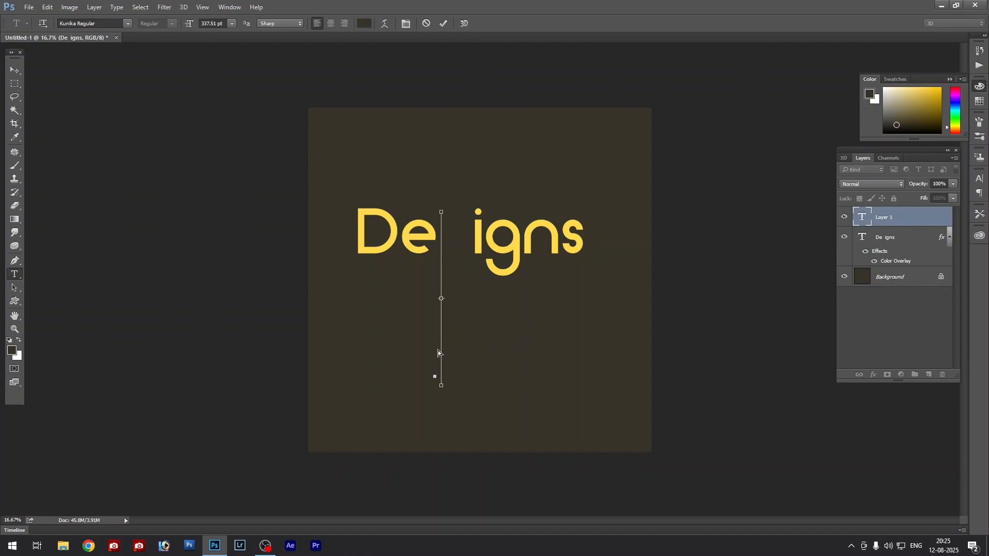
{"action": "type", "text": "s"}
{"action": "key", "text": "ctrl+Return"}
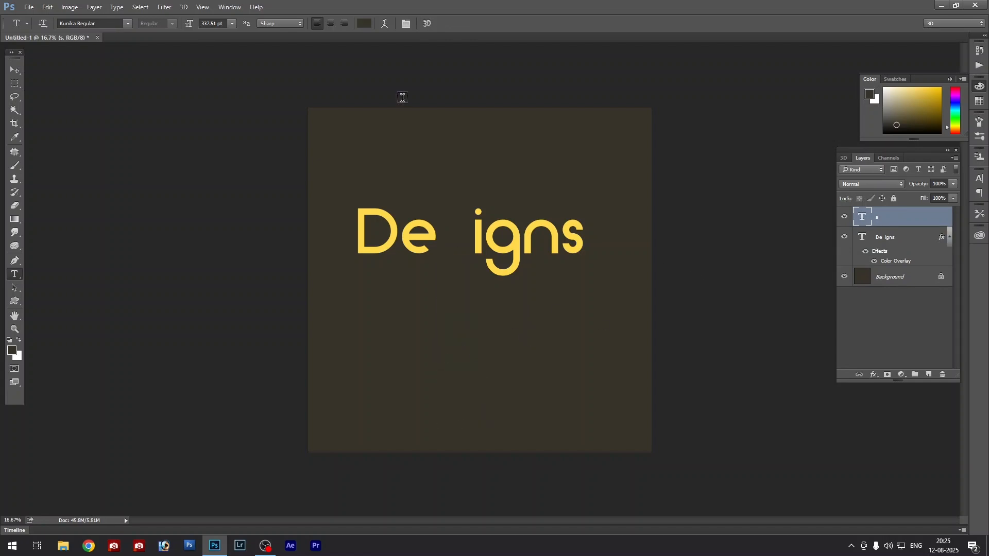
Step: Recolour the separate letter s to a pale cream and move it up slightly towards the word
{"action": "left_click", "coordinate": [363, 24]}
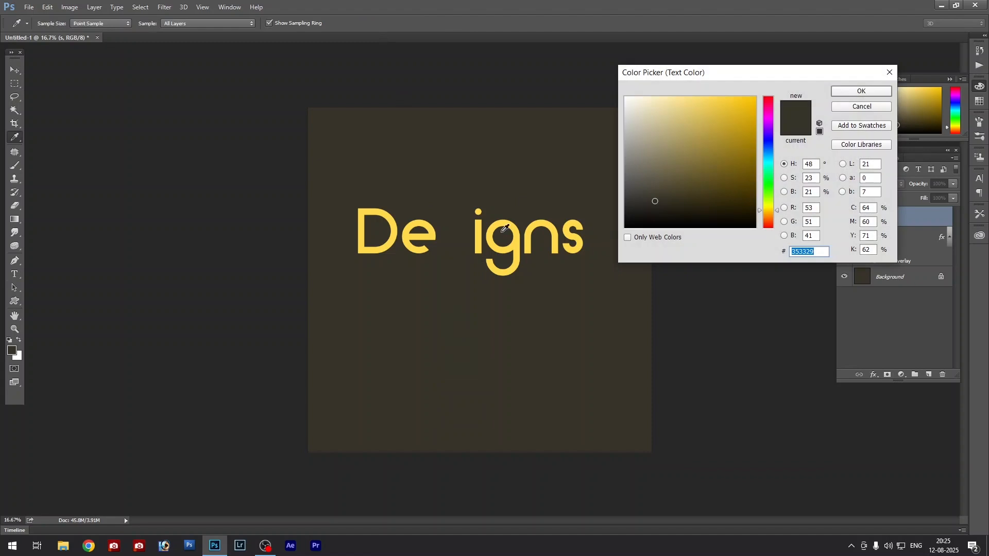
{"action": "left_click", "coordinate": [648, 114]}
{"action": "left_click_drag", "start_coordinate": [648, 115], "coordinate": [641, 108]}
{"action": "left_click", "coordinate": [846, 92]}
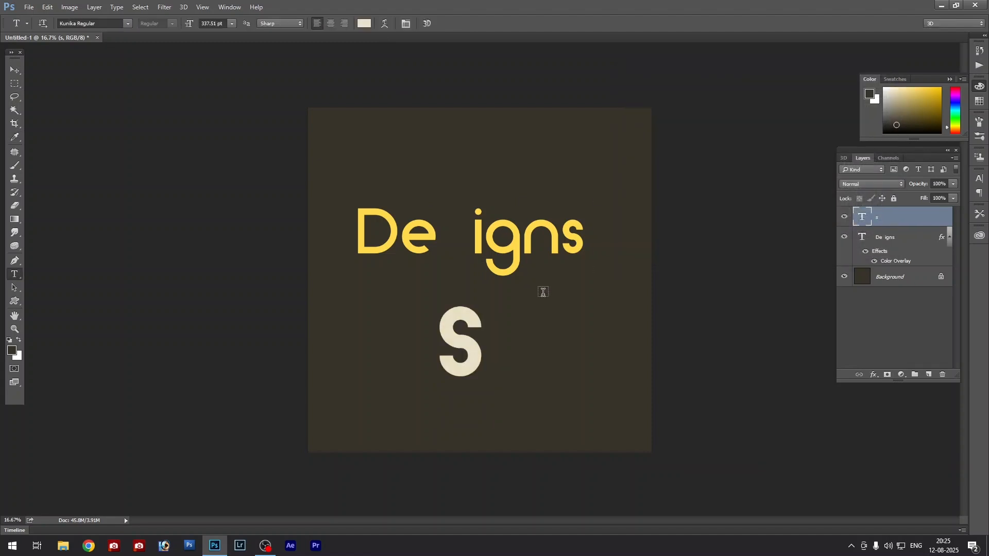
{"action": "left_click", "coordinate": [481, 337]}
{"action": "left_click_drag", "start_coordinate": [560, 364], "coordinate": [561, 350]}
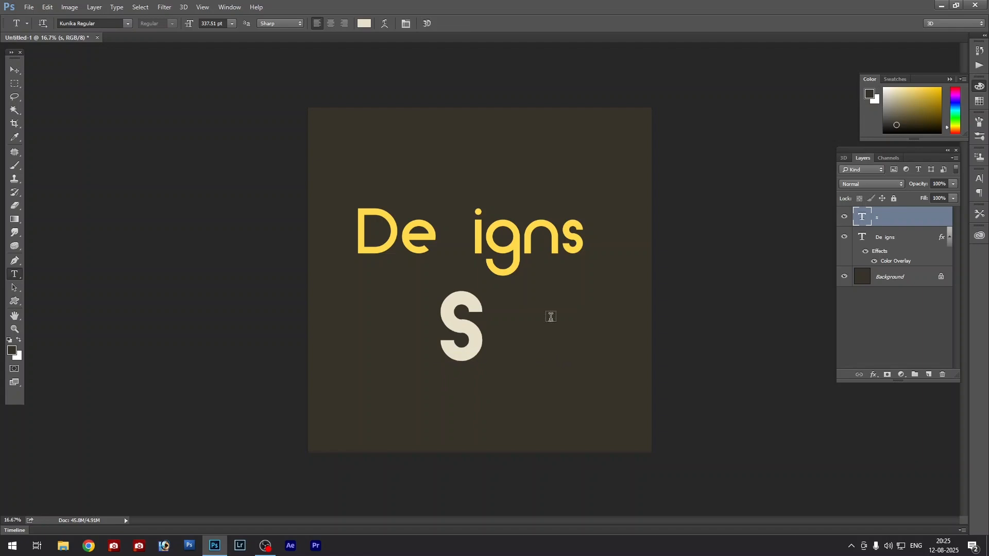
Step: Widen the gap between "De" and "igns" with two more spaces, move the word down and commit the text
{"action": "left_click", "coordinate": [478, 250]}
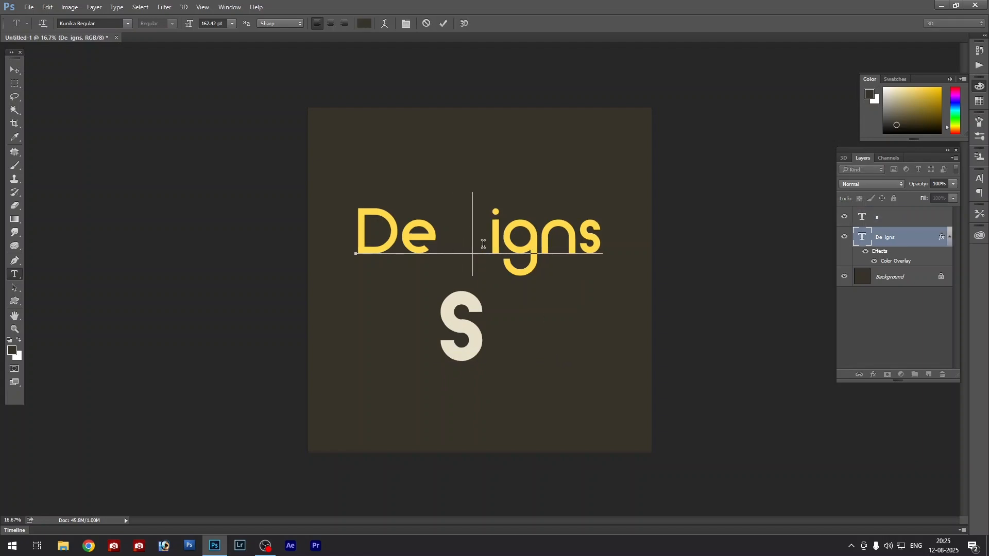
{"action": "left_click_drag", "start_coordinate": [495, 155], "coordinate": [497, 165]}
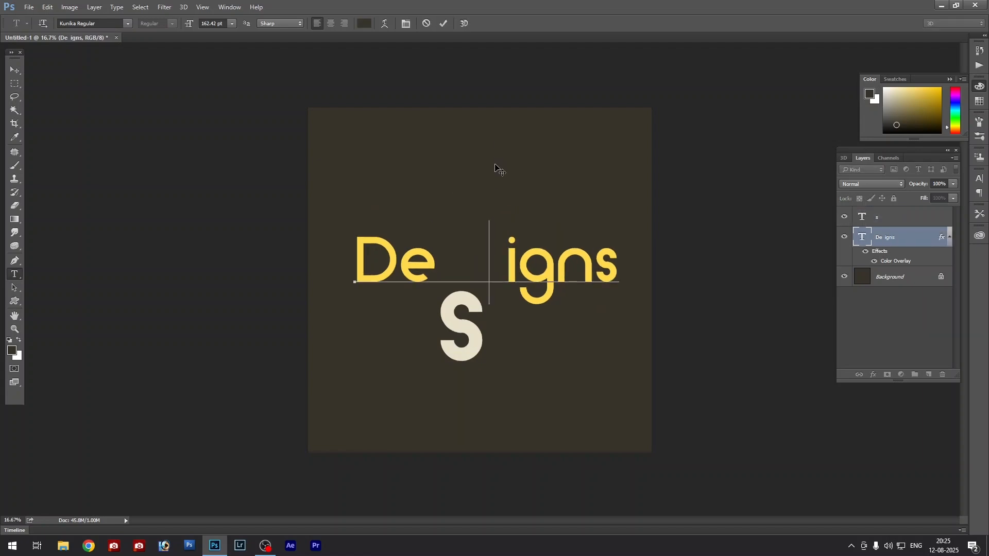
{"action": "key", "text": "ctrl+Return"}
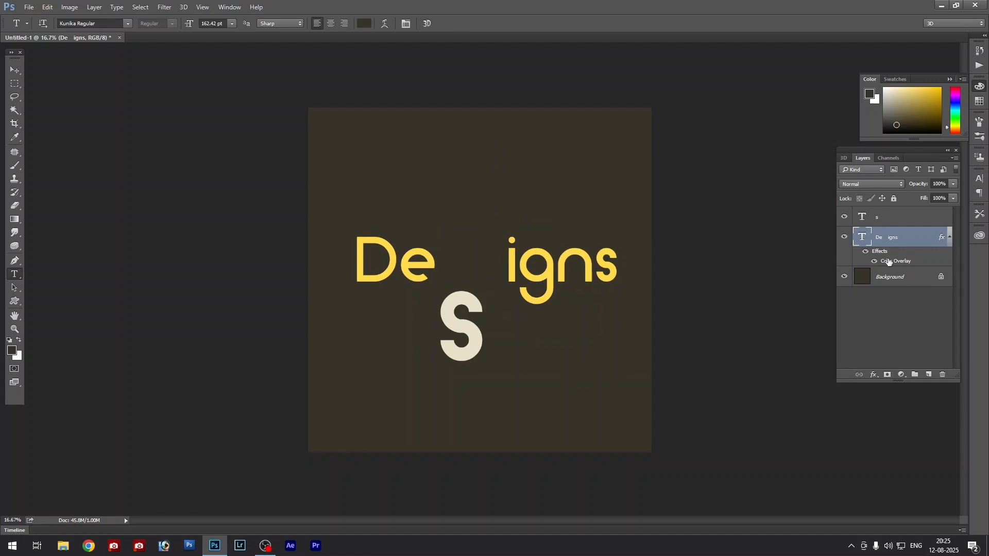
Step: Move the cream s into the gap of the word, rotate it about -16.5° and scale it to about 114%
{"action": "left_click", "coordinate": [881, 217]}
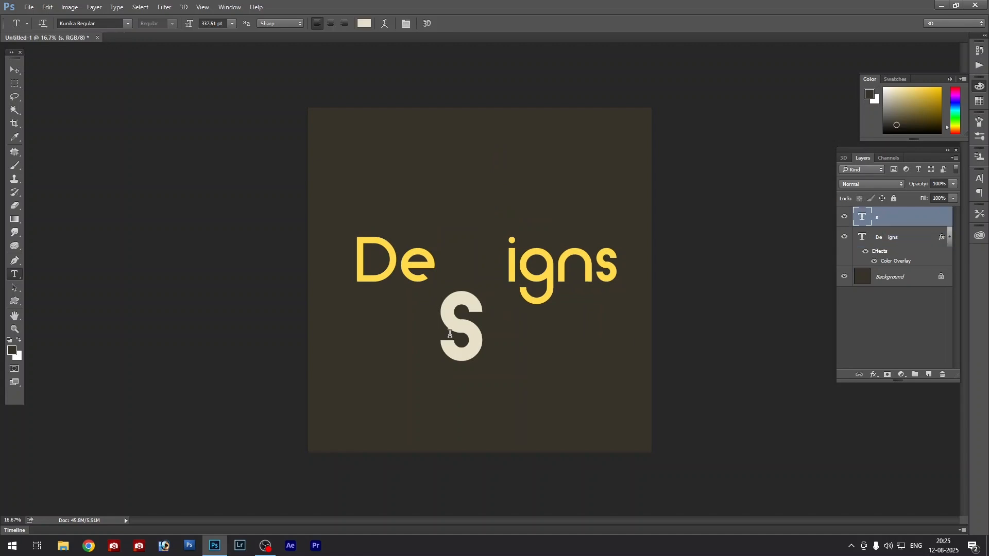
{"action": "left_click", "coordinate": [15, 70]}
{"action": "left_click_drag", "start_coordinate": [459, 327], "coordinate": [465, 264]}
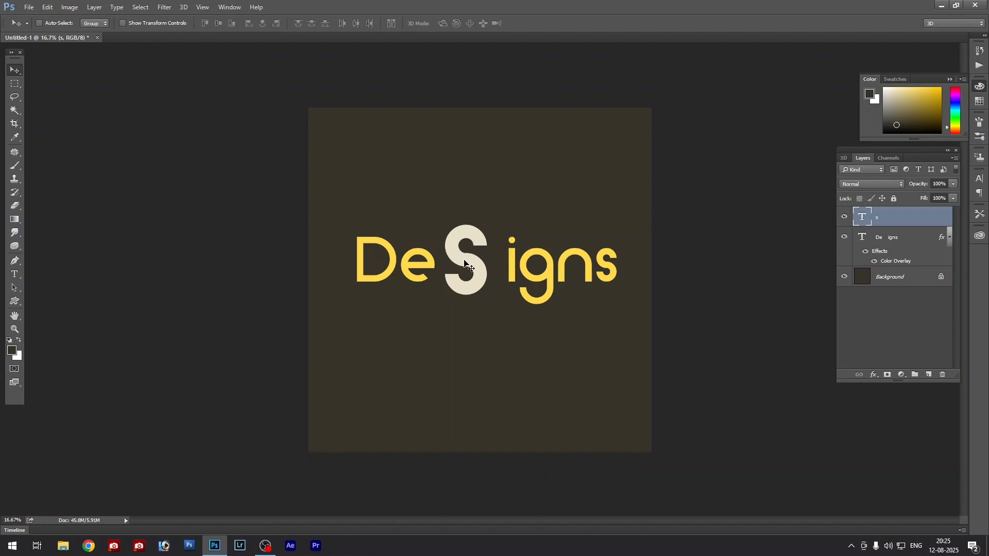
{"action": "key", "text": "ctrl+t"}
{"action": "left_click_drag", "start_coordinate": [549, 215], "coordinate": [545, 181]}
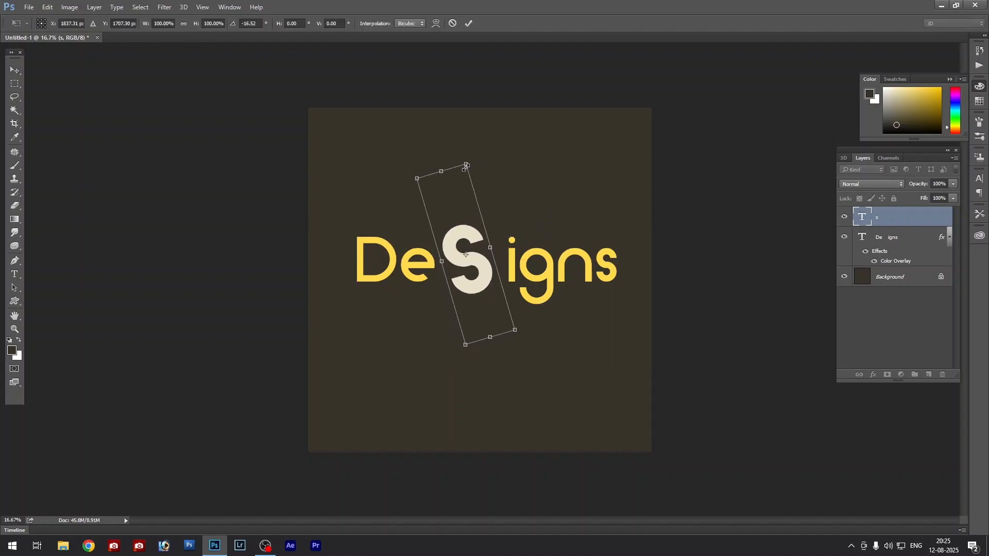
{"action": "left_click_drag", "start_coordinate": [466, 166], "coordinate": [466, 152]}
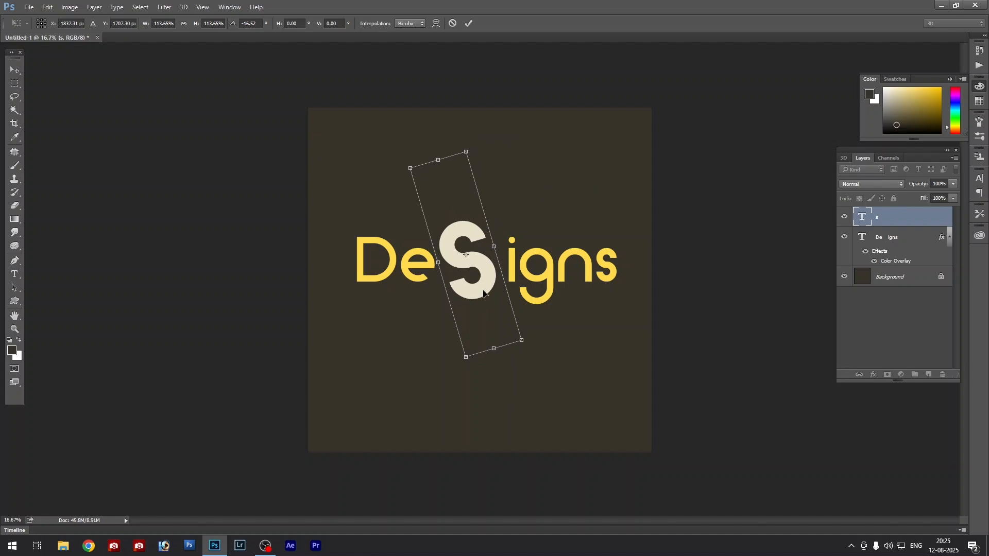
{"action": "left_click_drag", "start_coordinate": [483, 293], "coordinate": [480, 281]}
{"action": "key", "text": "Return"}
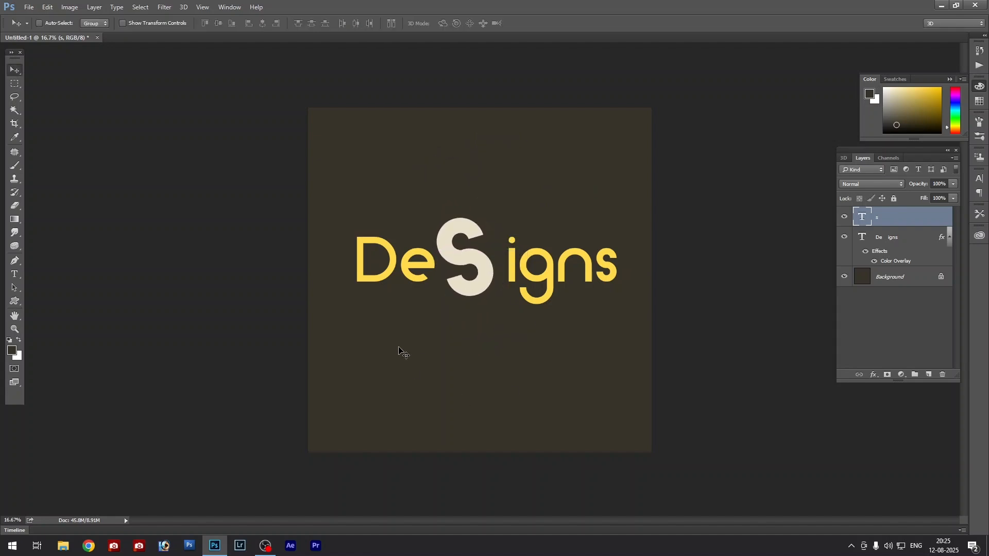
Step: Undo the accidental shift of the word and nudge the cream s slightly right and down within the gap
{"action": "left_click_drag", "start_coordinate": [422, 254], "coordinate": [419, 271]}
{"action": "key", "text": "ctrl+z"}
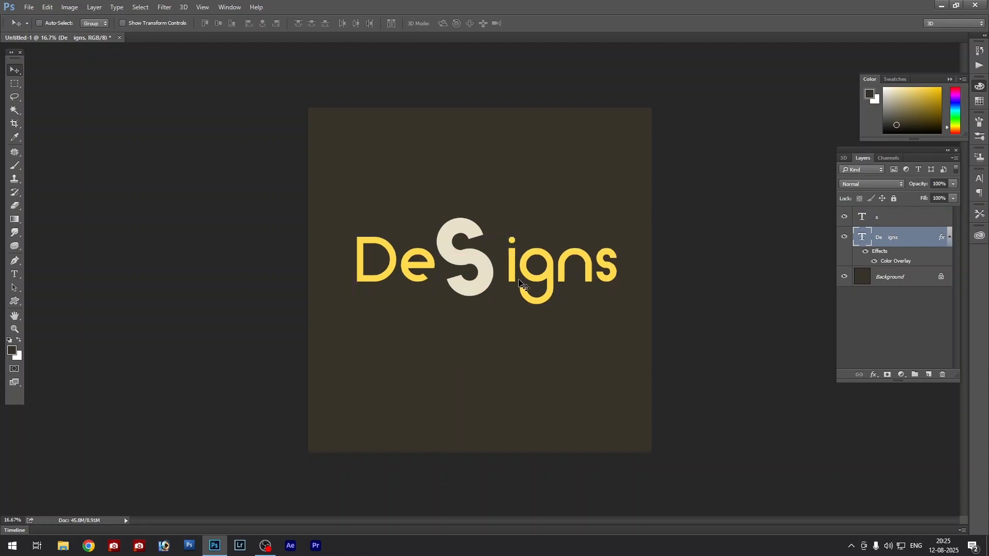
{"action": "right_click", "coordinate": [474, 259]}
{"action": "left_click", "coordinate": [477, 262]}
{"action": "left_click_drag", "start_coordinate": [477, 261], "coordinate": [482, 263]}
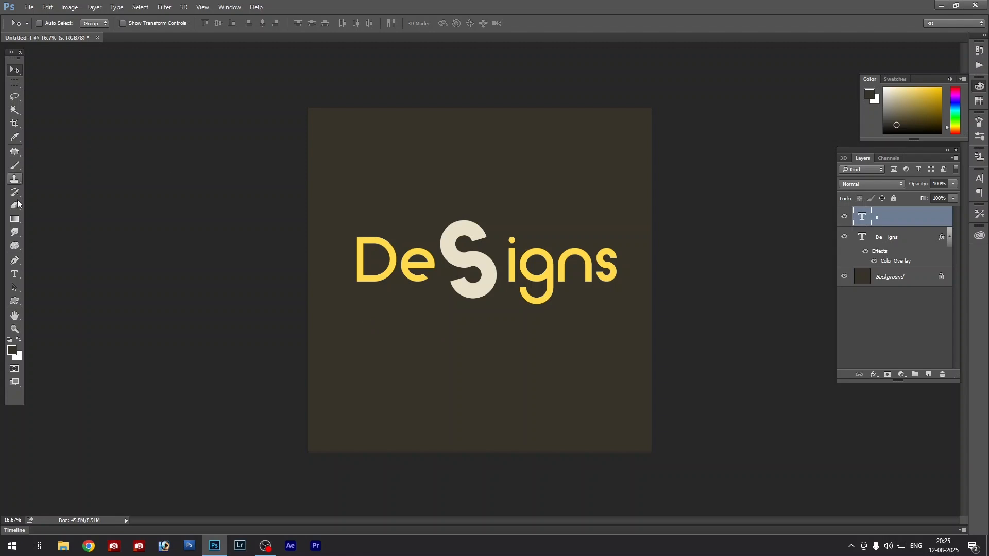
Step: Add the tagline "We Design Your Memories" below the wordmark as a new text layer at 86.51 pt
{"action": "left_click", "coordinate": [15, 274]}
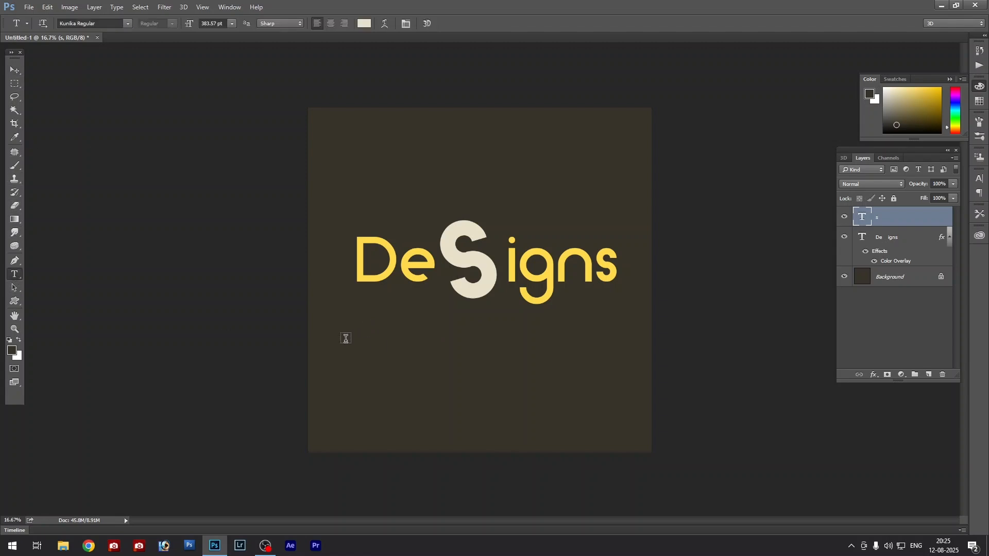
{"action": "left_click", "coordinate": [331, 347]}
{"action": "key", "text": "ctrl+shift+comma"}
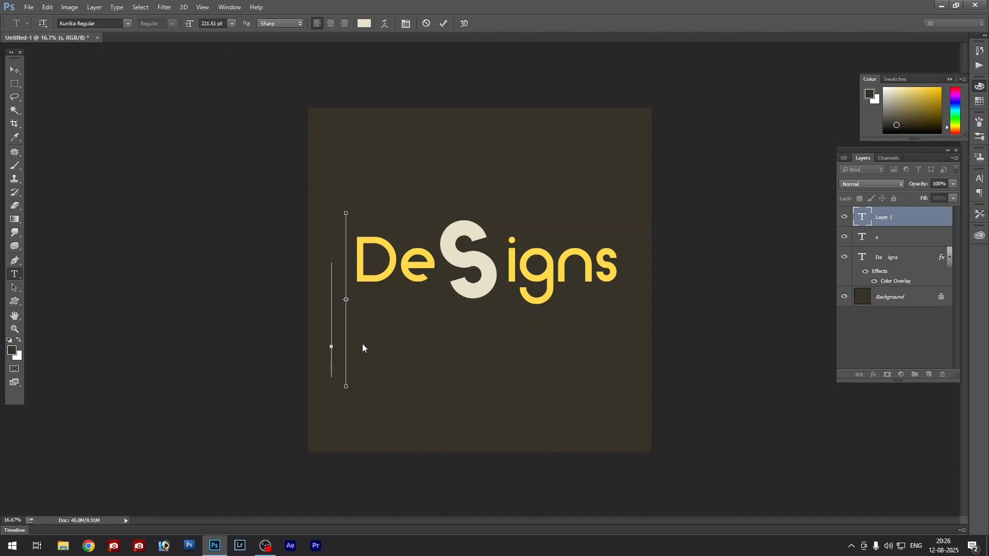
{"action": "key", "text": "ctrl+shift+comma"}
{"action": "key", "text": "ctrl+shift+comma"}
{"action": "key", "text": "ctrl+shift+comma"}
{"action": "key", "text": "ctrl+shift+comma"}
{"action": "key", "text": "ctrl+shift+comma"}
{"action": "key", "text": "ctrl+shift+comma"}
{"action": "key", "text": "Down"}
{"action": "type", "text": "We"}
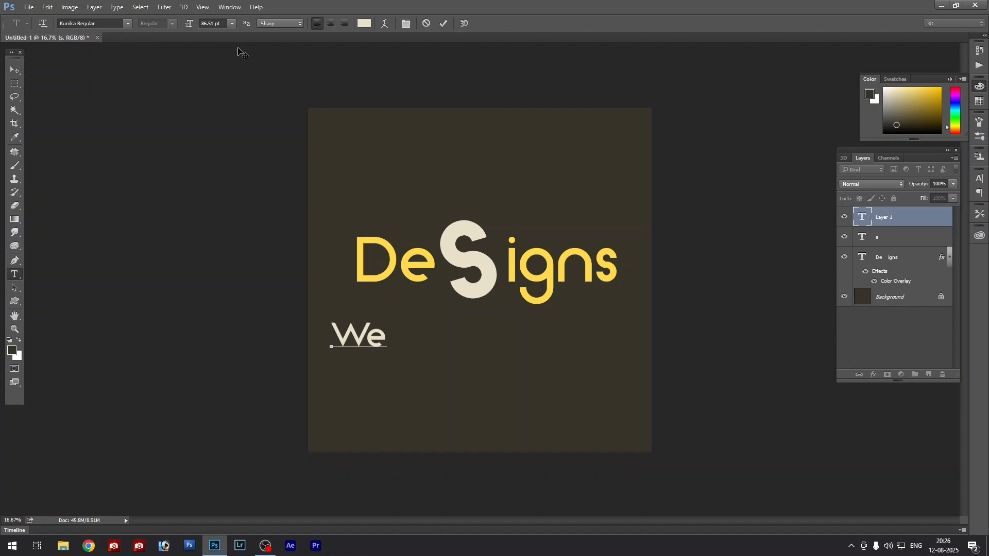
{"action": "type", "text": " Des"}
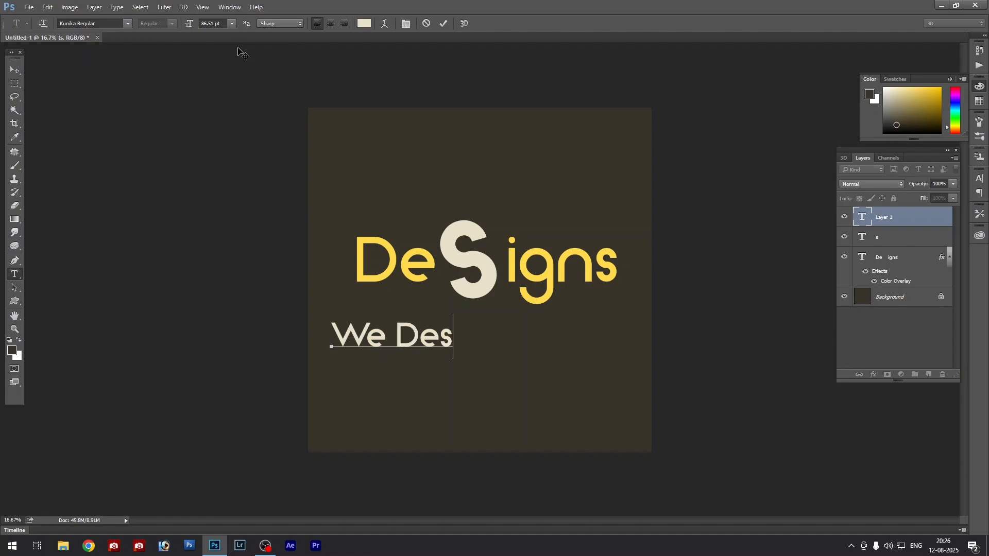
{"action": "type", "text": "ign "}
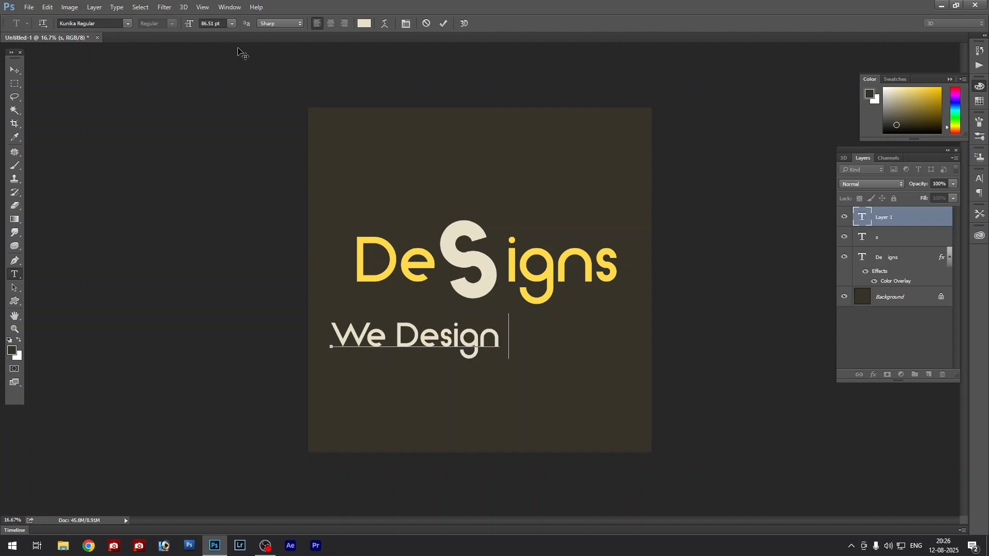
{"action": "type", "text": "Your"}
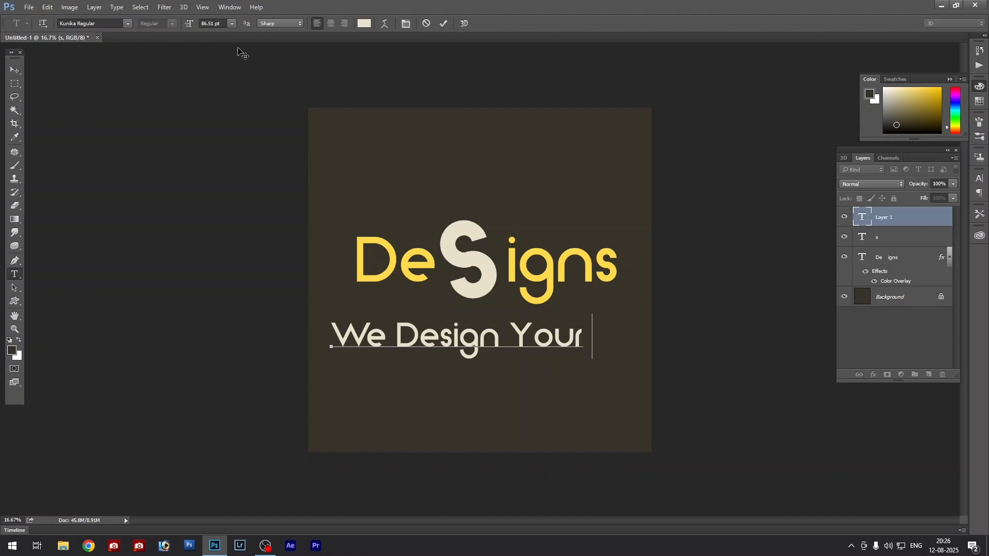
{"action": "type", "text": " Mer"}
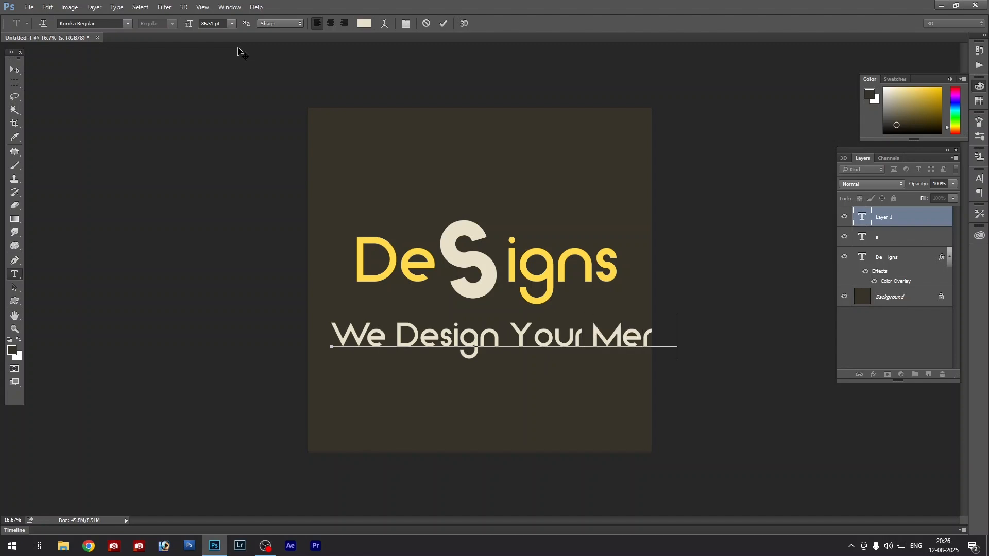
{"action": "type", "text": "ries"}
Step: Try reducing the font size of the whole tagline to 53.51 pt
{"action": "key", "text": "ctrl"}
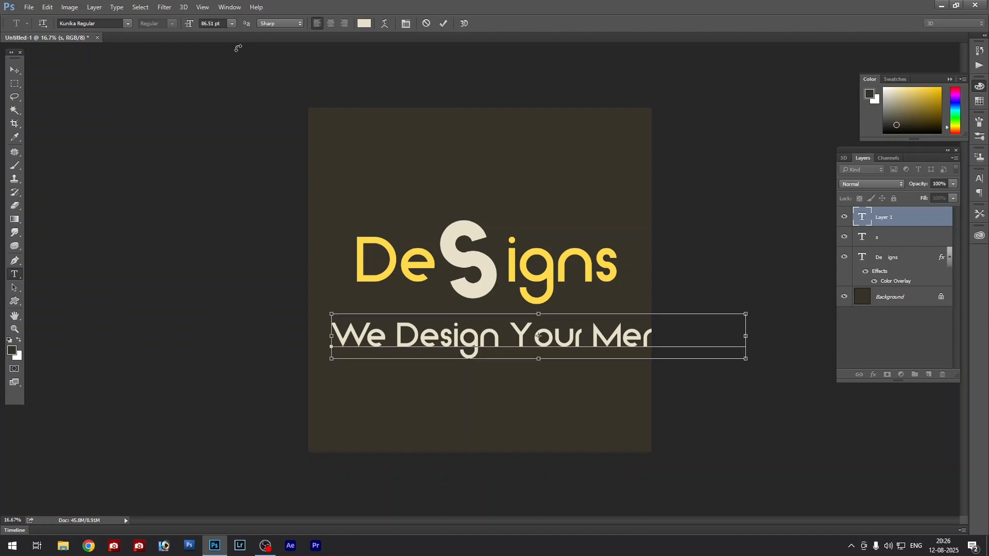
{"action": "key", "text": "ctrl+a"}
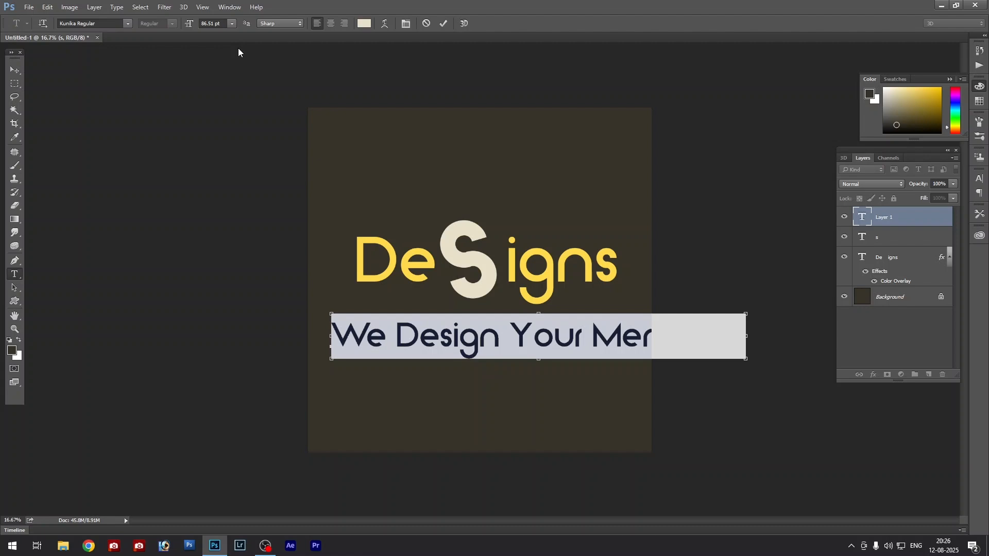
{"action": "key", "text": "ctrl+shift+comma"}
{"action": "key", "text": "ctrl+shift+comma"}
{"action": "key", "text": "ctrl+shift+comma"}
{"action": "key", "text": "ctrl+shift+comma"}
{"action": "key", "text": "ctrl+shift+comma"}
{"action": "key", "text": "ctrl+shift+comma"}
{"action": "key", "text": "ctrl+shift+comma"}
{"action": "key", "text": "ctrl+shift+comma"}
{"action": "key", "text": "ctrl+shift+comma"}
{"action": "key", "text": "ctrl+shift+comma"}
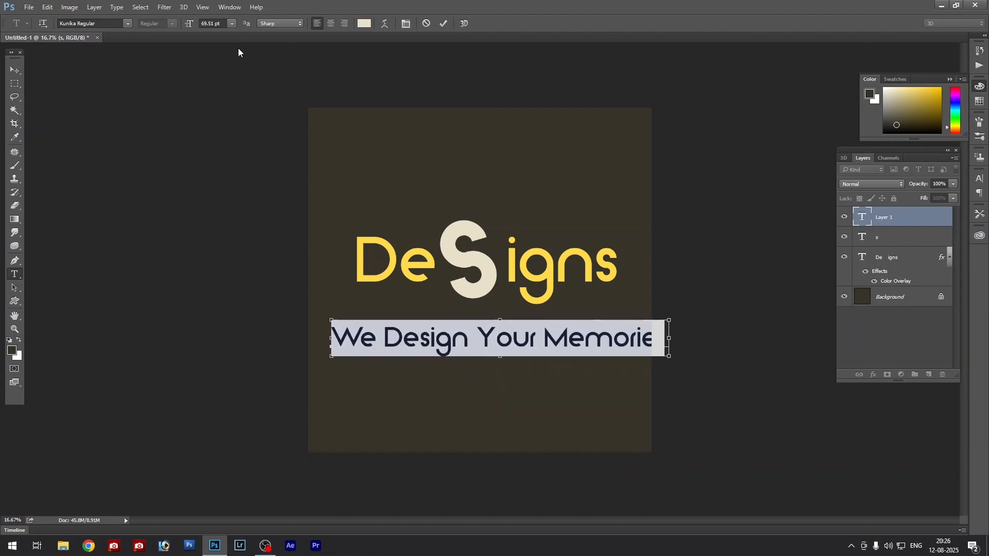
{"action": "key", "text": "ctrl+shift+comma"}
{"action": "key", "text": "ctrl+shift+comma"}
{"action": "key", "text": "ctrl+shift+comma"}
{"action": "key", "text": "ctrl+shift+comma"}
{"action": "key", "text": "ctrl+shift+comma"}
{"action": "key", "text": "ctrl+shift+comma"}
{"action": "key", "text": "ctrl+shift+comma"}
{"action": "key", "text": "ctrl+shift+comma"}
{"action": "key", "text": "ctrl+shift+comma"}
{"action": "key", "text": "ctrl+shift+comma"}
{"action": "key", "text": "ctrl+shift+comma"}
{"action": "key", "text": "ctrl+shift+comma"}
{"action": "key", "text": "ctrl+shift+comma"}
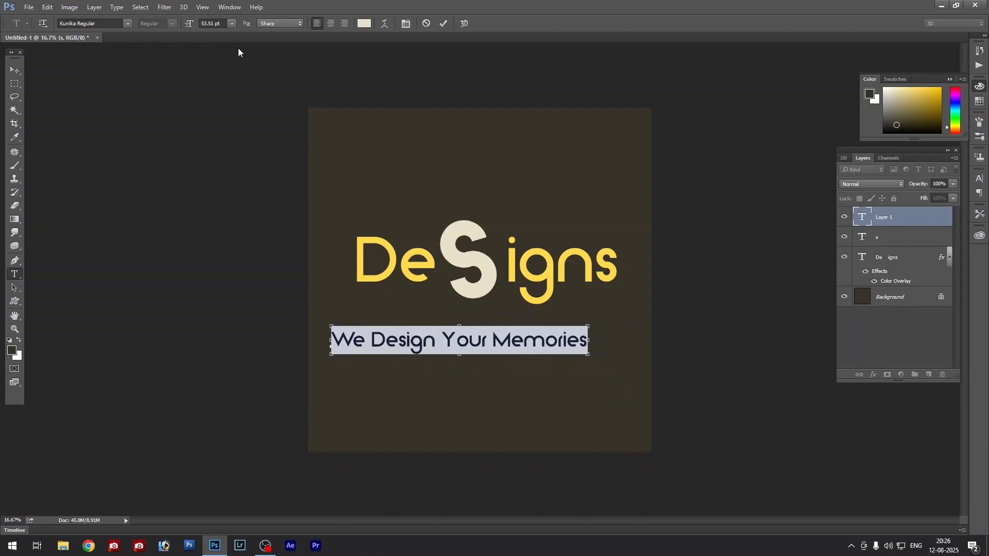
Step: Enlarge the tagline's font size to 85.51 pt and commit the text
{"action": "key", "text": "ctrl+shift+period"}
{"action": "key", "text": "ctrl+shift+period"}
{"action": "key", "text": "ctrl+shift+period"}
{"action": "key", "text": "ctrl+shift+period"}
{"action": "key", "text": "ctrl+shift+period"}
{"action": "key", "text": "ctrl+shift+period"}
{"action": "key", "text": "ctrl+shift+period"}
{"action": "key", "text": "ctrl+shift+period"}
{"action": "key", "text": "ctrl+shift+period"}
{"action": "key", "text": "ctrl+shift+period"}
{"action": "key", "text": "ctrl+shift+period"}
{"action": "key", "text": "ctrl+shift+period"}
{"action": "key", "text": "ctrl+shift+period"}
{"action": "key", "text": "ctrl+shift+period"}
{"action": "key", "text": "ctrl+shift+period"}
{"action": "key", "text": "ctrl+shift+period"}
{"action": "key", "text": "ctrl+shift+period"}
{"action": "key", "text": "ctrl+shift+period"}
{"action": "key", "text": "ctrl+shift+period"}
{"action": "key", "text": "ctrl+shift+period"}
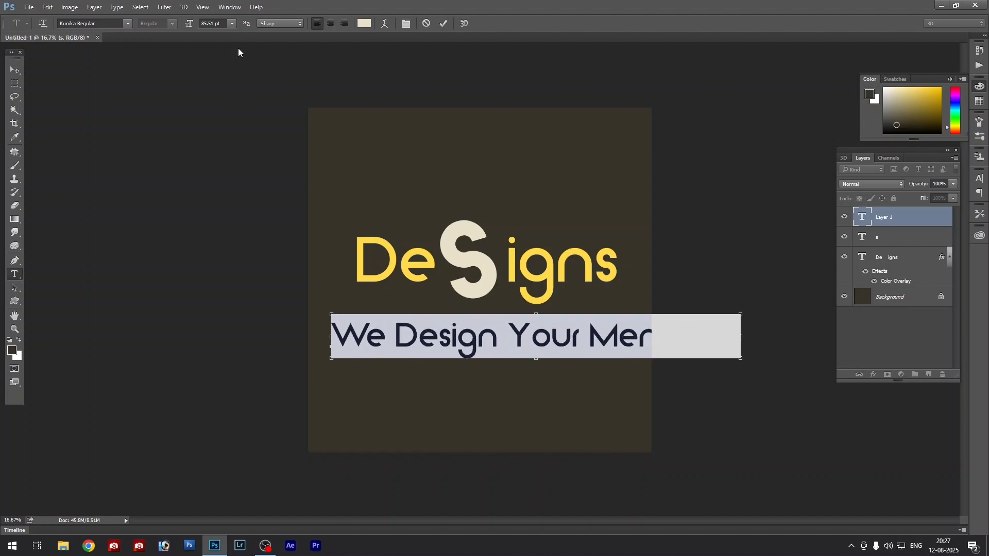
{"action": "key", "text": "ctrl+Return"}
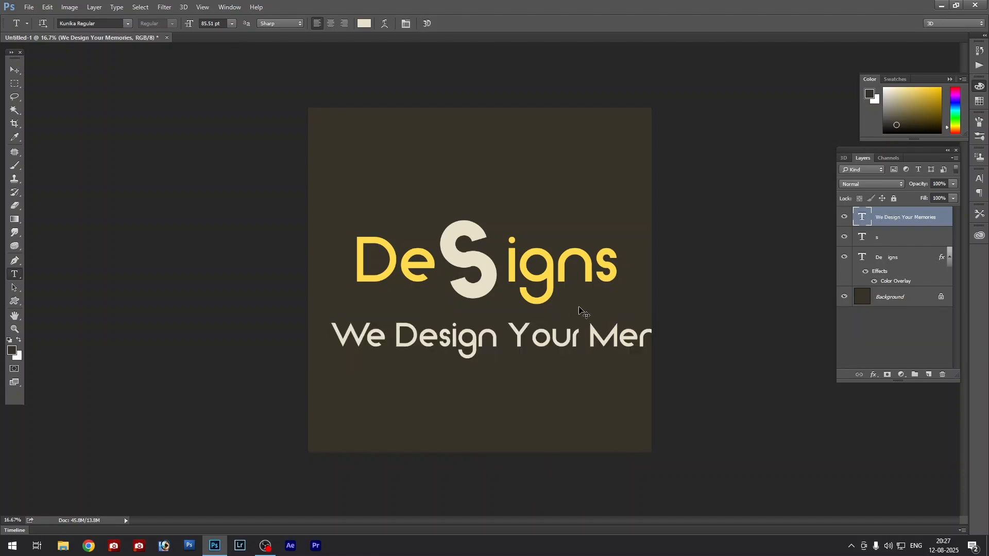
Step: Scale the tagline to about 65% and move it up right beneath the wordmark, starting under the D
{"action": "key", "text": "ctrl+t"}
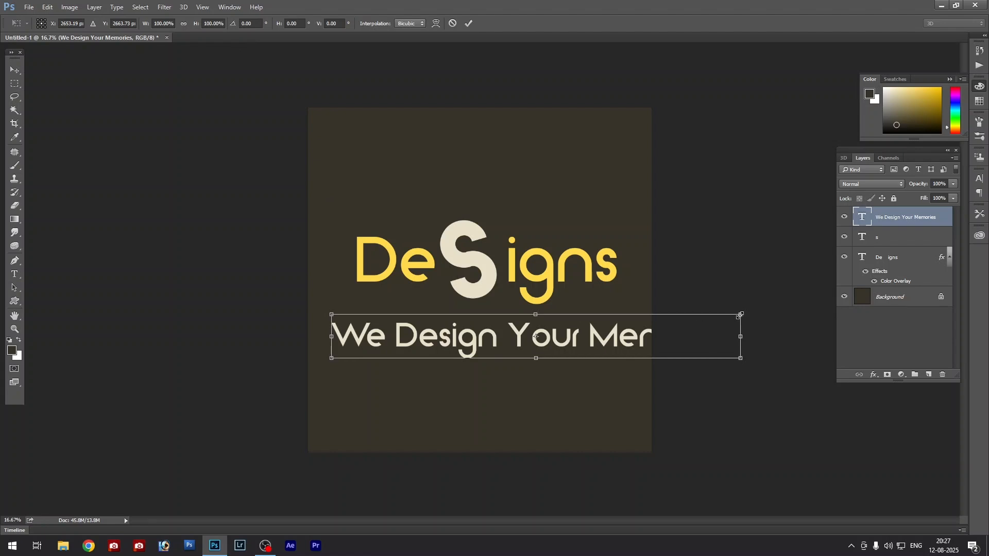
{"action": "left_click_drag", "start_coordinate": [741, 313], "coordinate": [570, 346]}
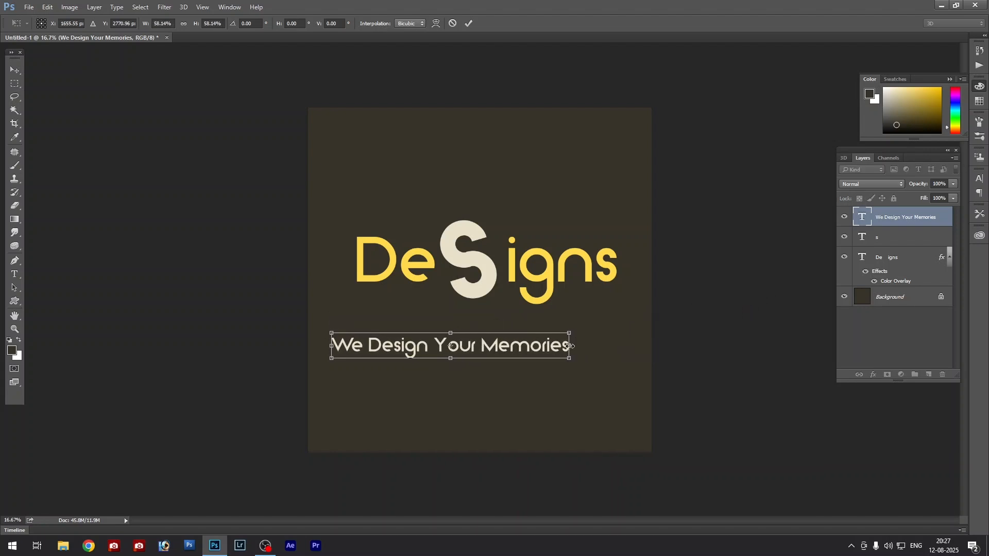
{"action": "key", "text": "ctrl+z"}
{"action": "left_click_drag", "start_coordinate": [740, 314], "coordinate": [643, 321]}
{"action": "key", "text": "ctrl+z"}
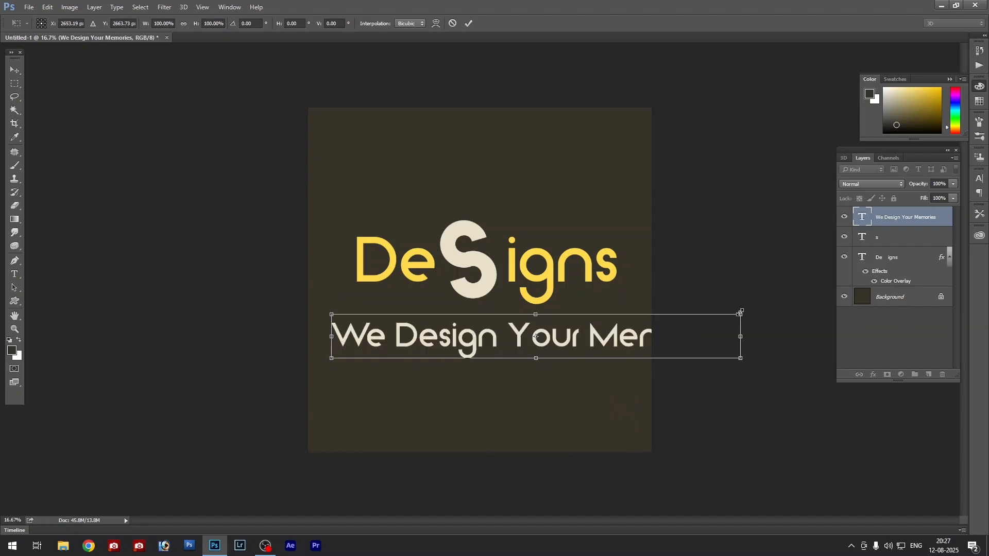
{"action": "left_click_drag", "start_coordinate": [741, 312], "coordinate": [600, 332]}
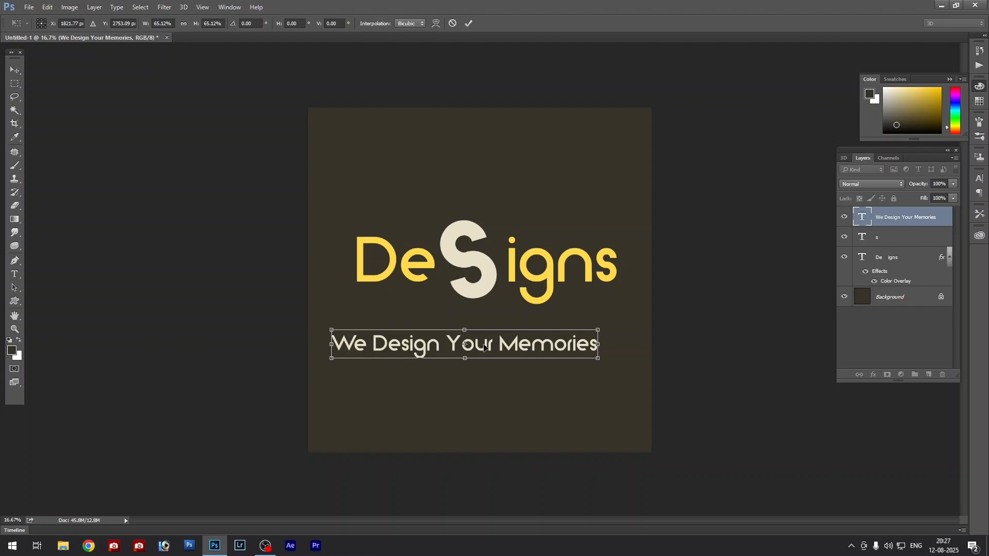
{"action": "left_click_drag", "start_coordinate": [493, 349], "coordinate": [518, 323]}
{"action": "key", "text": "Return"}
Step: Nudge the tagline slightly up and left to align with the wordmark's D and commit it
{"action": "left_click", "coordinate": [514, 318]}
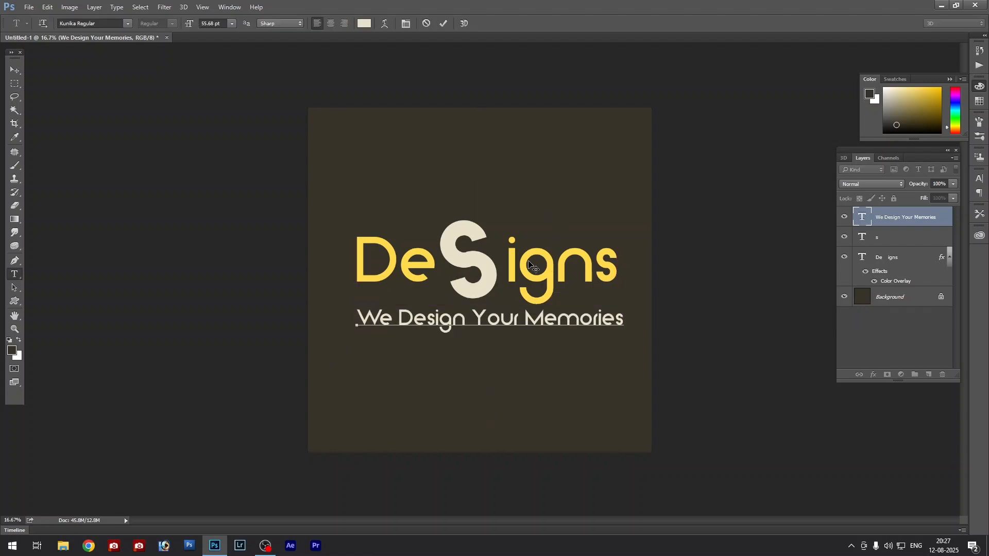
{"action": "left_click_drag", "start_coordinate": [556, 223], "coordinate": [552, 215]}
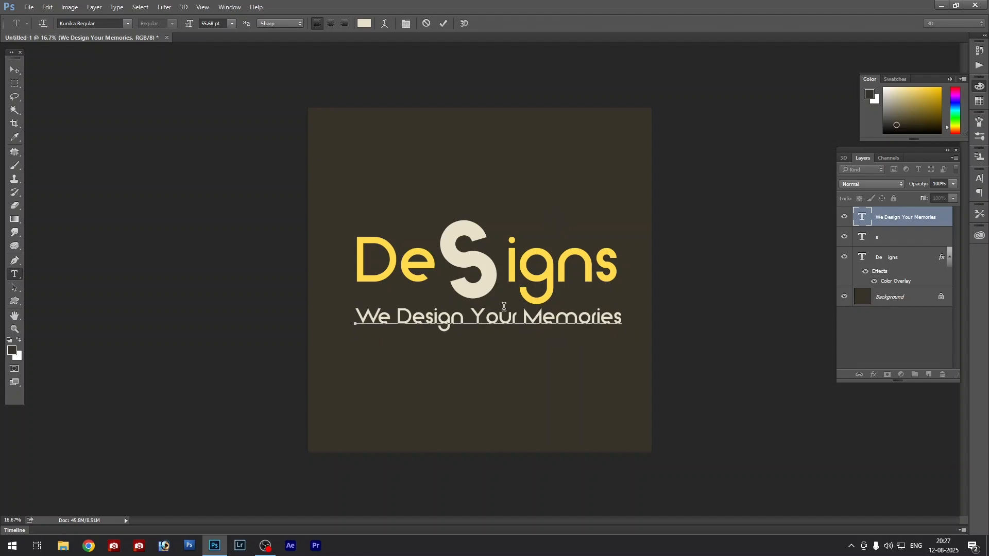
{"action": "key", "text": "ctrl+Return"}
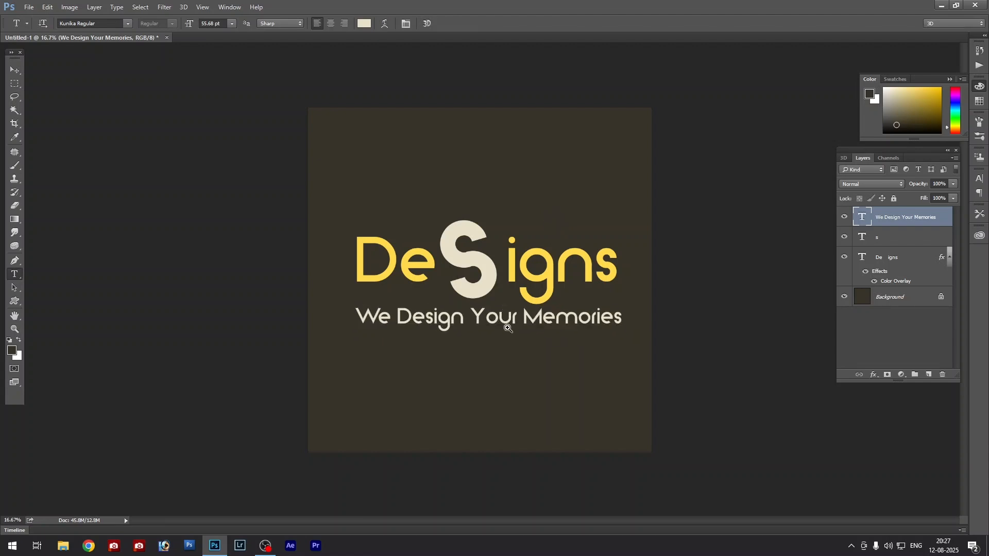
Step: Insert a wide gap of spaces between "Your" and "Memories", move the tagline up around the g's tail and commit it
{"action": "left_click", "coordinate": [507, 328], "text": "ctrl"}
{"action": "left_click", "coordinate": [492, 315]}
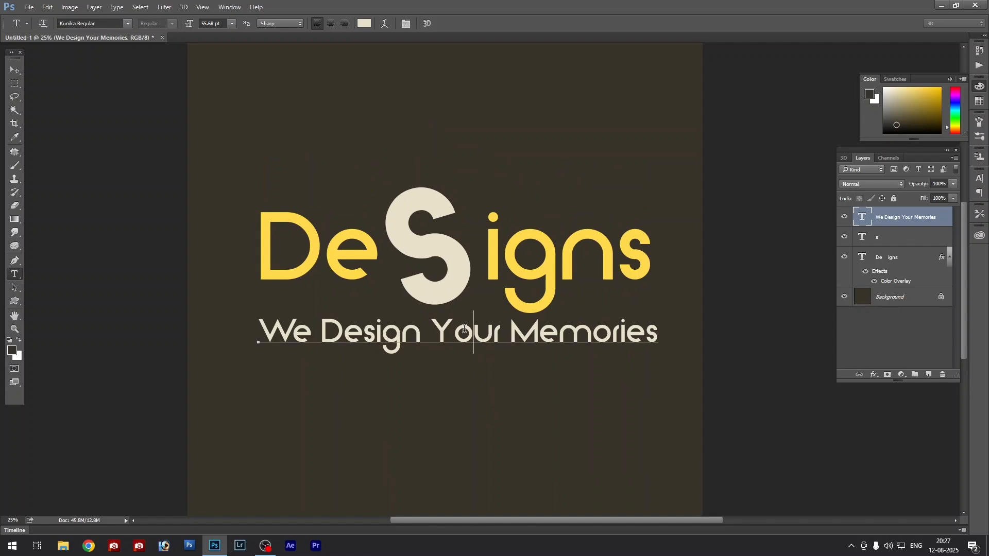
{"action": "left_click", "coordinate": [504, 330]}
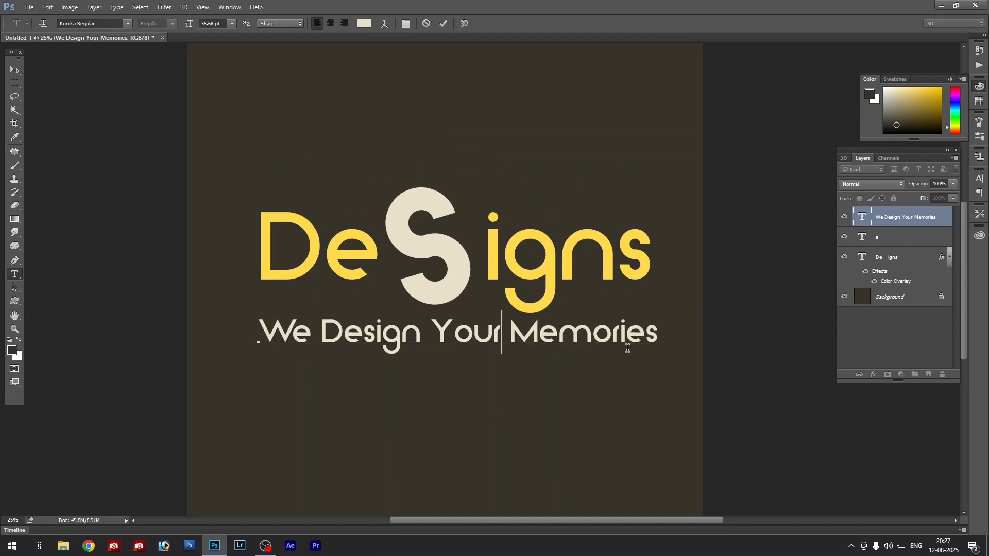
{"action": "left_click", "coordinate": [455, 331]}
{"action": "left_click", "coordinate": [499, 331]}
{"action": "key", "text": "ctrl+Return"}
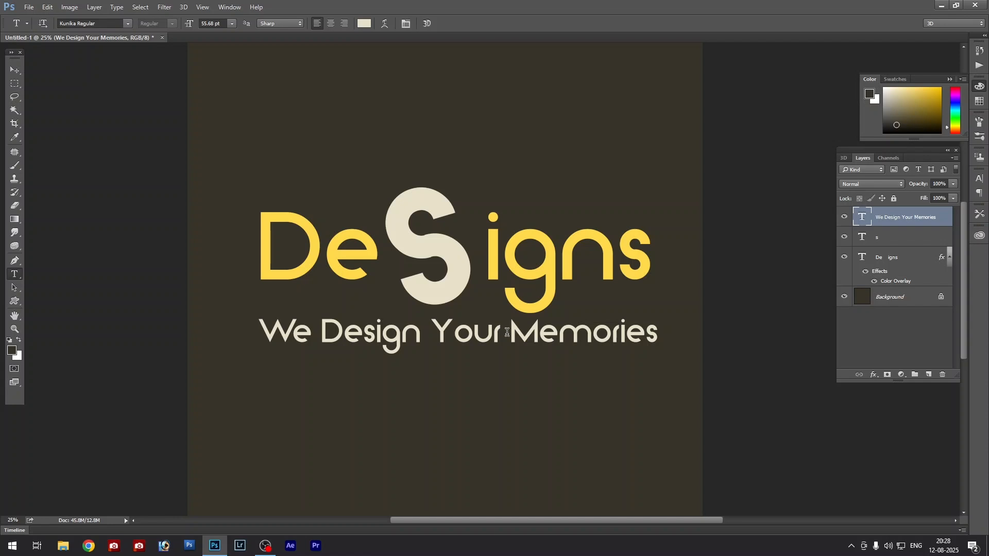
{"action": "left_click", "coordinate": [499, 330]}
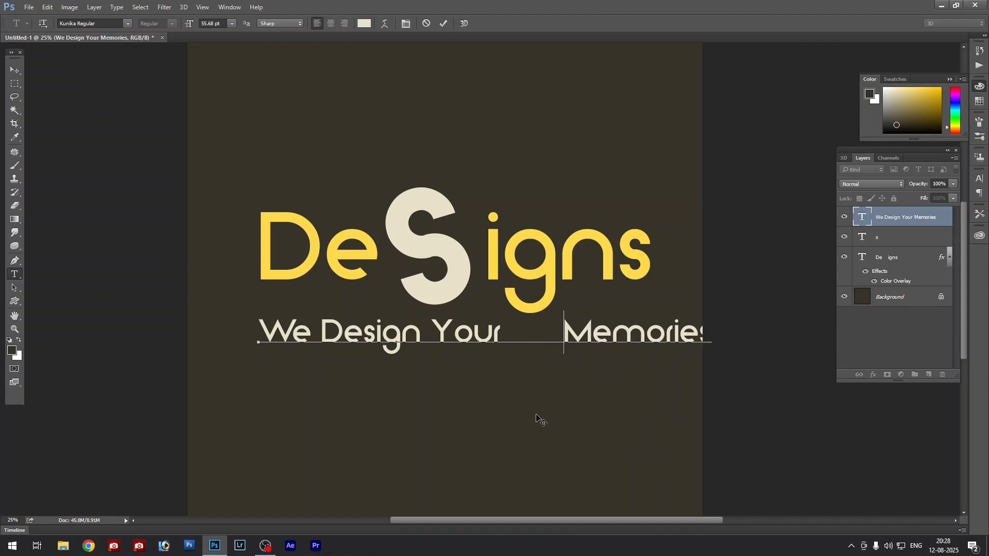
{"action": "left_click_drag", "start_coordinate": [483, 422], "coordinate": [511, 411]}
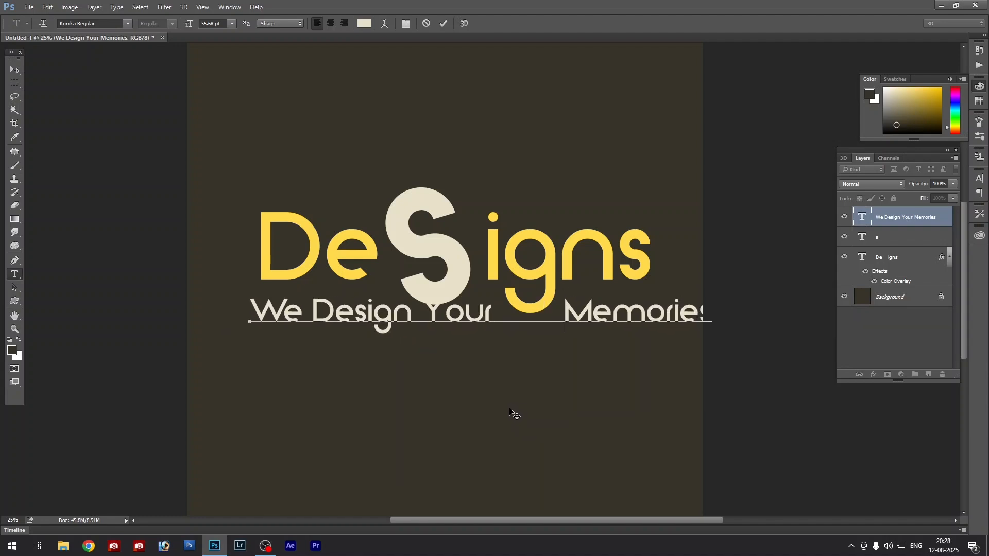
{"action": "key", "text": "ctrl+Return"}
Step: Scale the tagline proportionally to about 80.6% around its centre
{"action": "key", "text": "ctrl+t"}
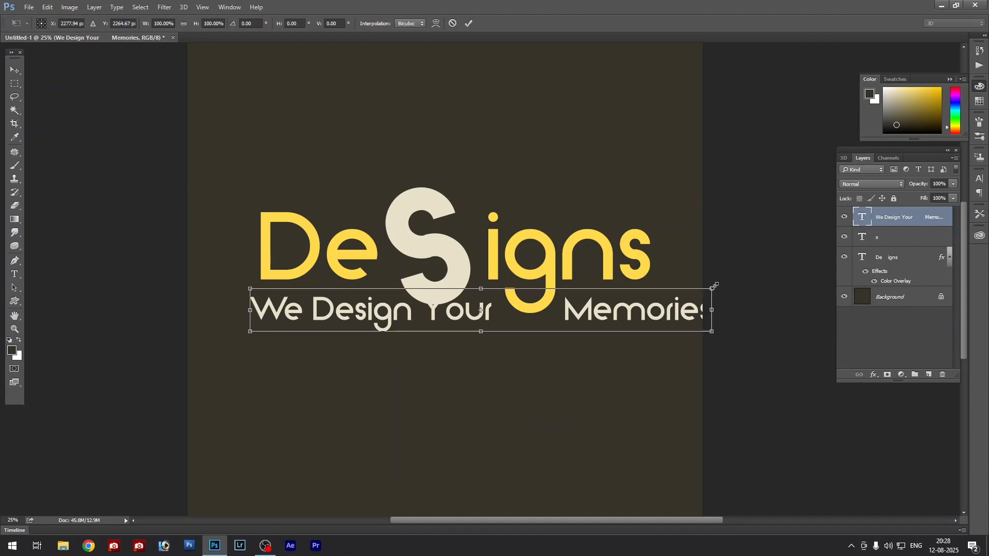
{"action": "left_click_drag", "start_coordinate": [710, 290], "coordinate": [668, 306]}
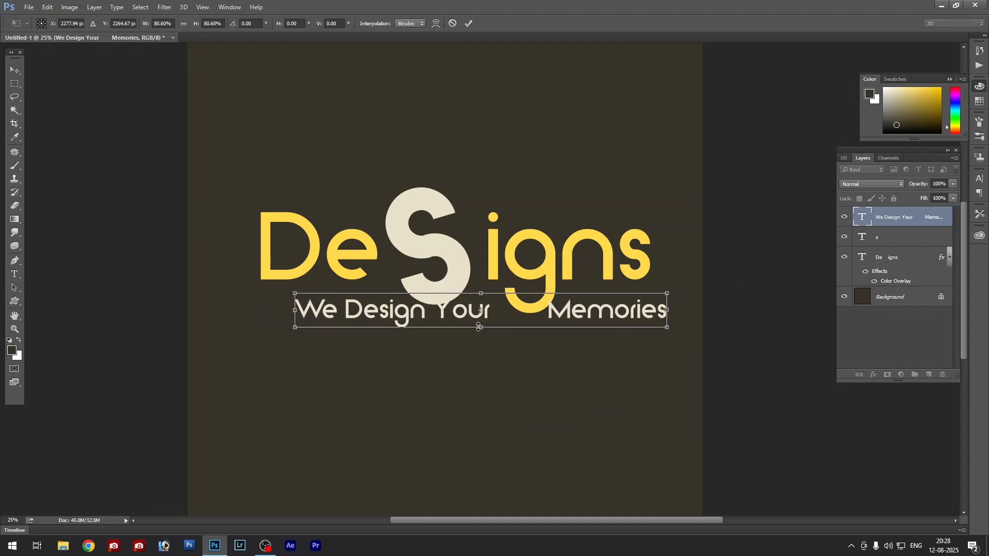
{"action": "key", "text": "Return"}
Step: Widen the gap between "Your" and "Memories" with extra spaces, shift the tagline slightly right and down, and commit it
{"action": "key", "text": "t"}
{"action": "left_click", "coordinate": [513, 300]}
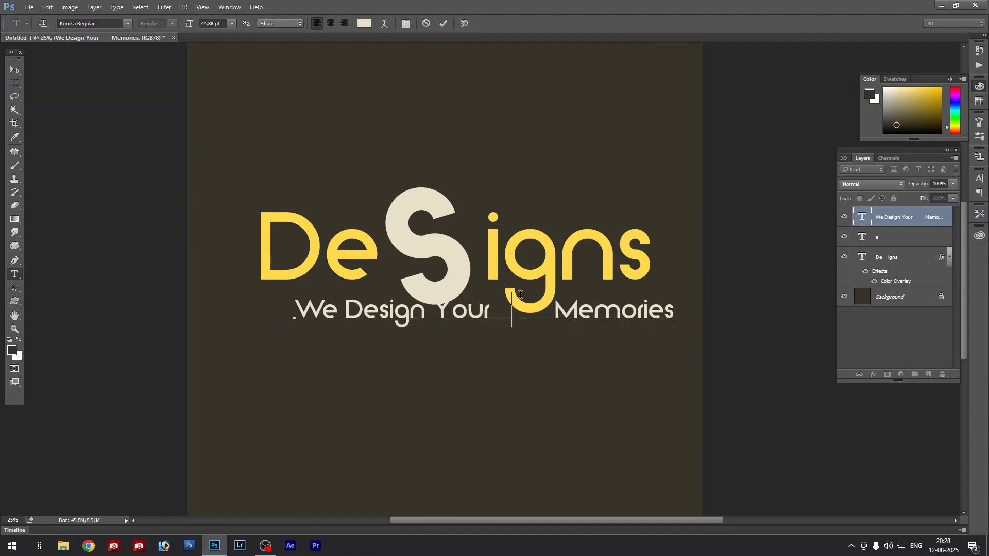
{"action": "left_click_drag", "start_coordinate": [540, 220], "coordinate": [547, 221]}
{"action": "key", "text": "ctrl+Return"}
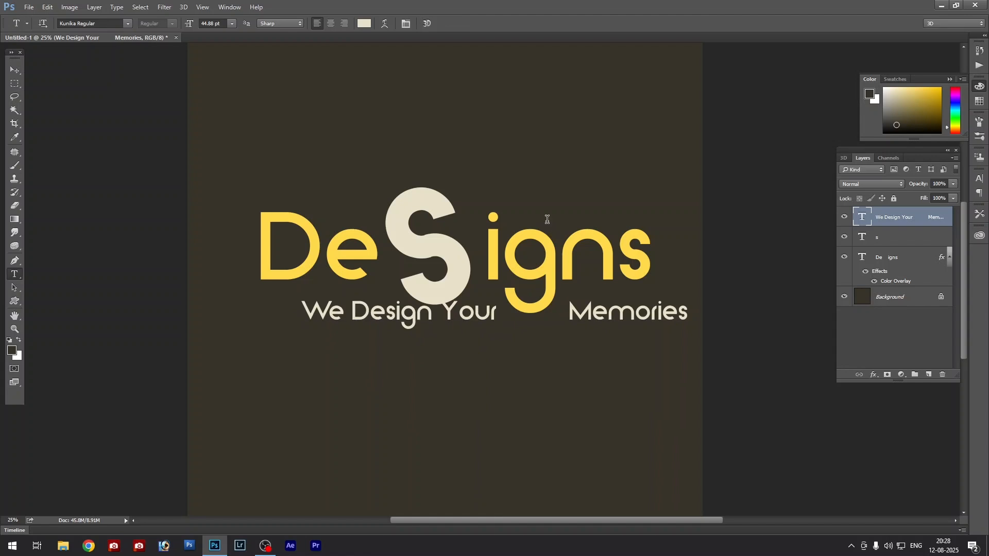
Step: Move the large s straight up until its lower end clears the tagline
{"action": "key", "text": "v"}
{"action": "left_click", "coordinate": [450, 260], "text": "ctrl"}
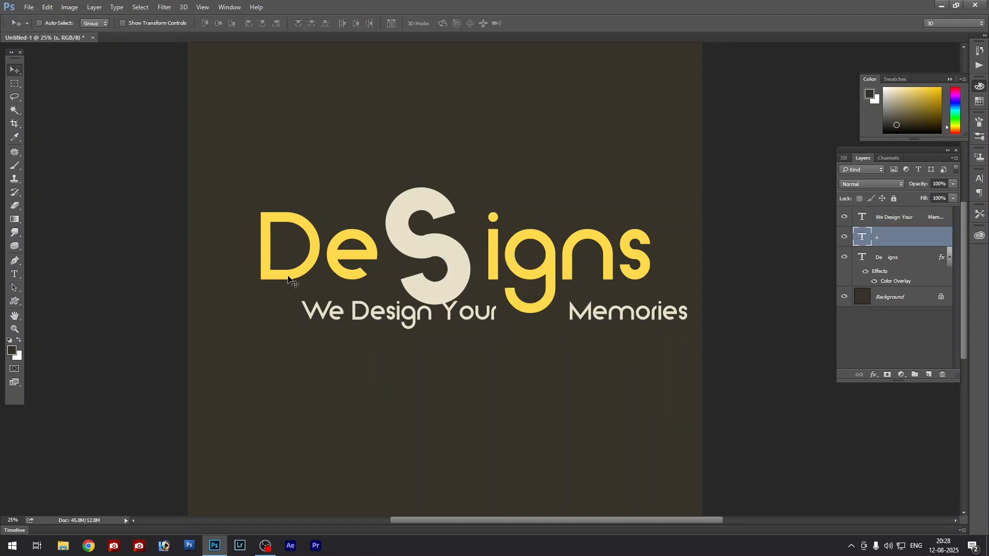
{"action": "left_click_drag", "start_coordinate": [463, 278], "coordinate": [447, 239]}
{"action": "right_click", "coordinate": [450, 232]}
{"action": "left_click", "coordinate": [456, 236]}
Step: Add more space between "Your" and "Memories", move the tagline up and left beneath the wordmark, and commit it
{"action": "key", "text": "t"}
{"action": "left_click", "coordinate": [491, 314]}
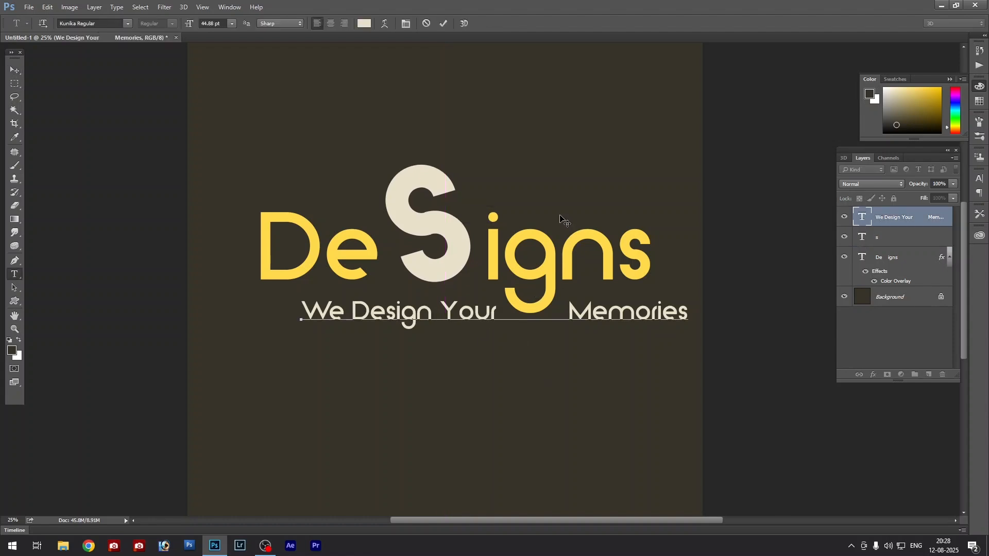
{"action": "left_click", "coordinate": [526, 313]}
{"action": "left_click_drag", "start_coordinate": [609, 165], "coordinate": [593, 158]}
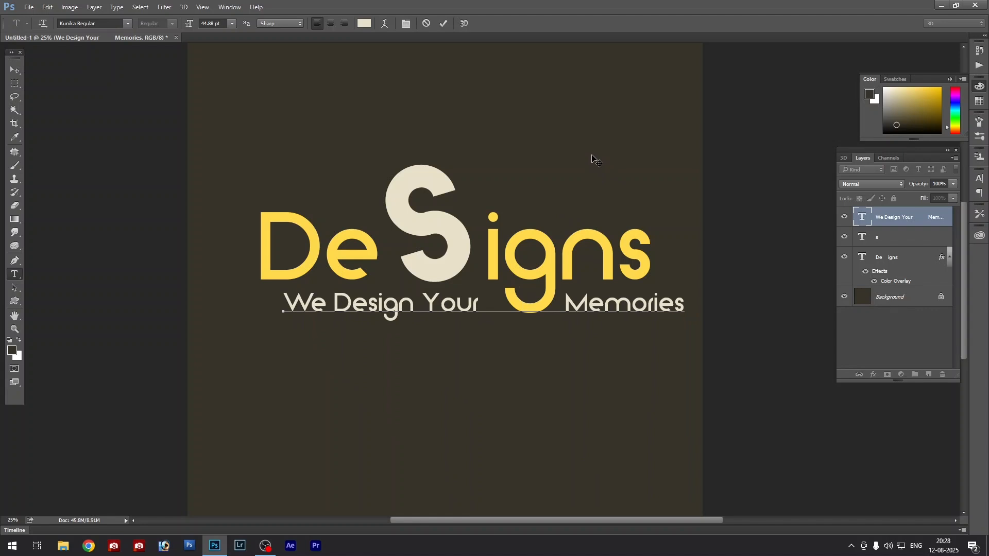
{"action": "key", "text": "ctrl+Return"}
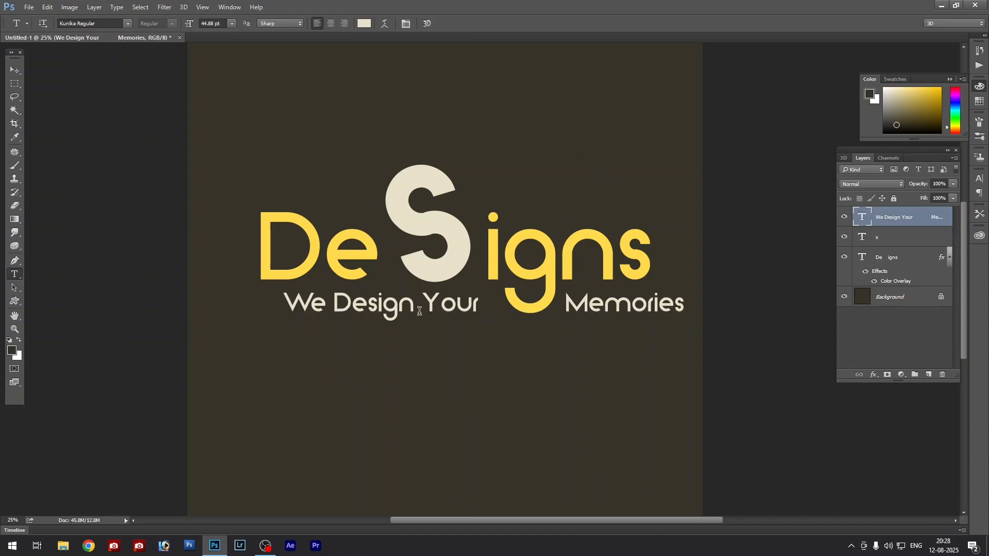
{"action": "left_click", "coordinate": [493, 245]}
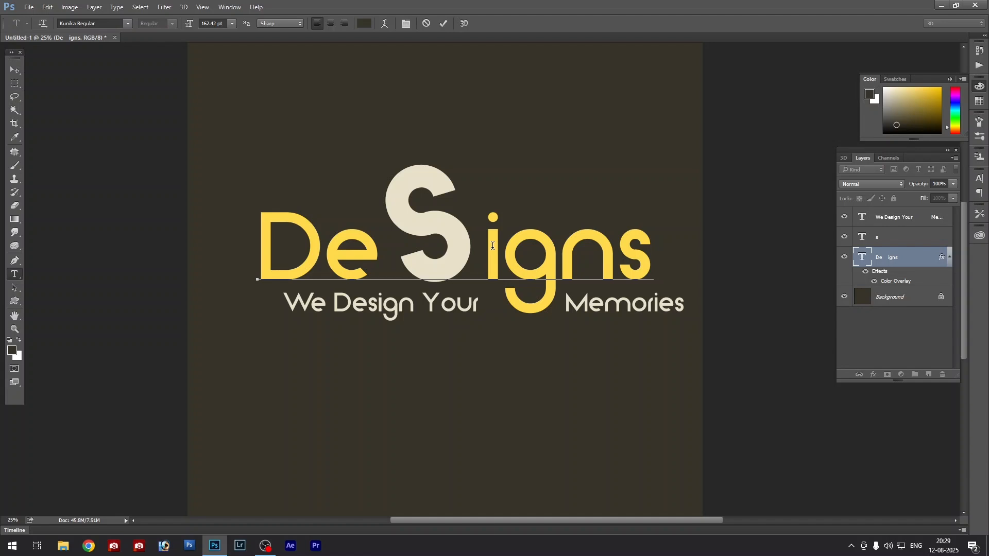
{"action": "key", "text": "Escape"}
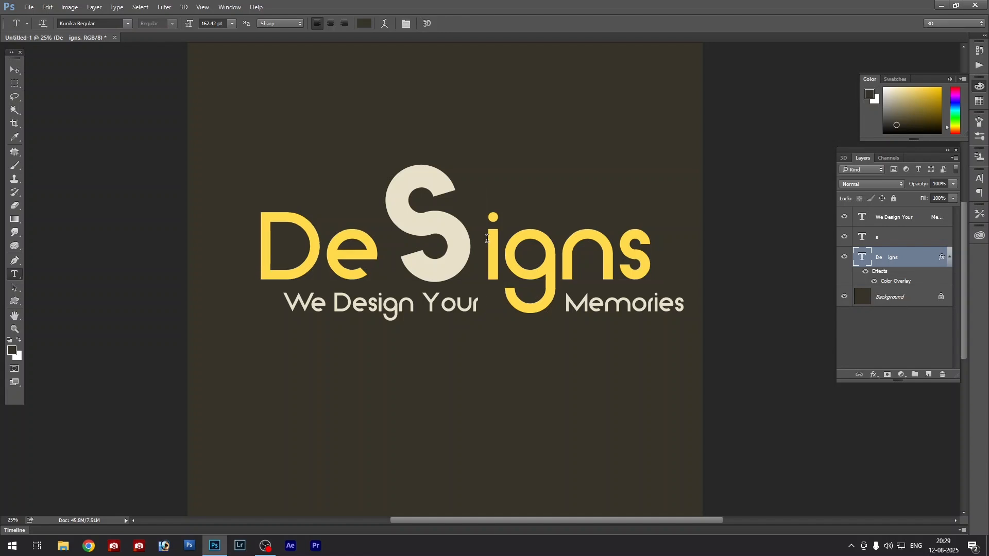
{"action": "left_click", "coordinate": [490, 244]}
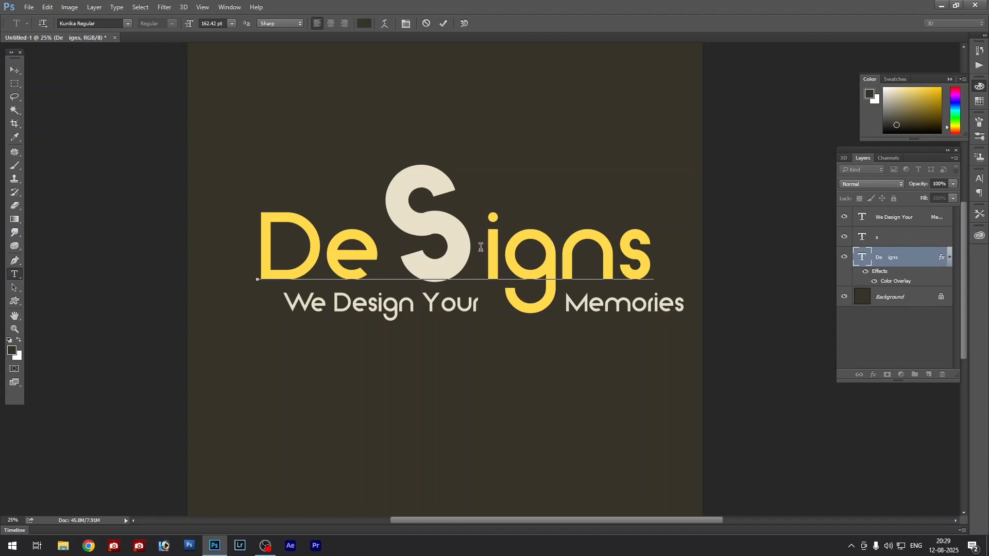
{"action": "left_click_drag", "start_coordinate": [479, 248], "coordinate": [770, 250]}
{"action": "key", "text": "ctrl+x"}
{"action": "key", "text": "BackSpace"}
{"action": "key", "text": "BackSpace"}
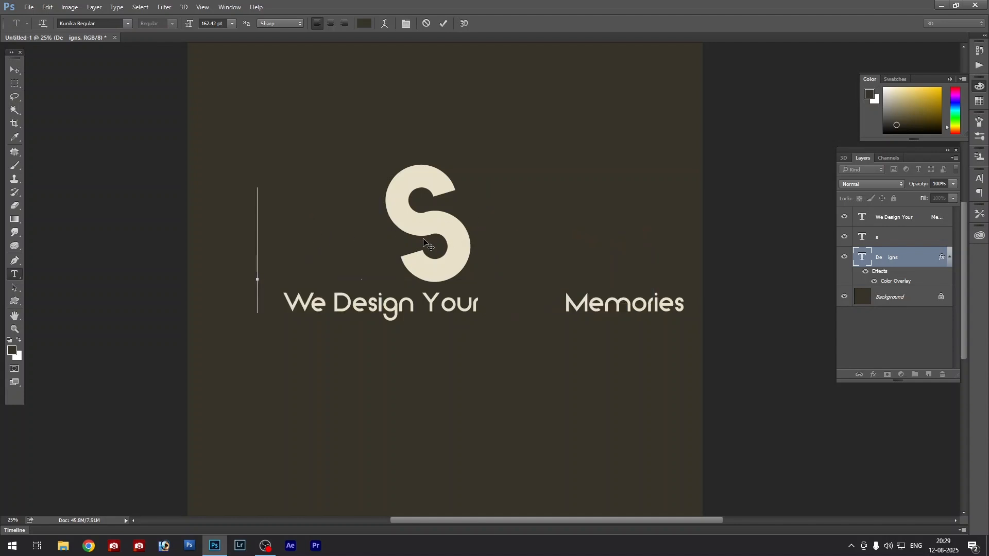
{"action": "key", "text": "Escape"}
Step: Delete the large s layer and the yellow "De igns" wordmark layer, keeping only the tagline
{"action": "left_click", "coordinate": [386, 241]}
{"action": "key", "text": "ctrl+a"}
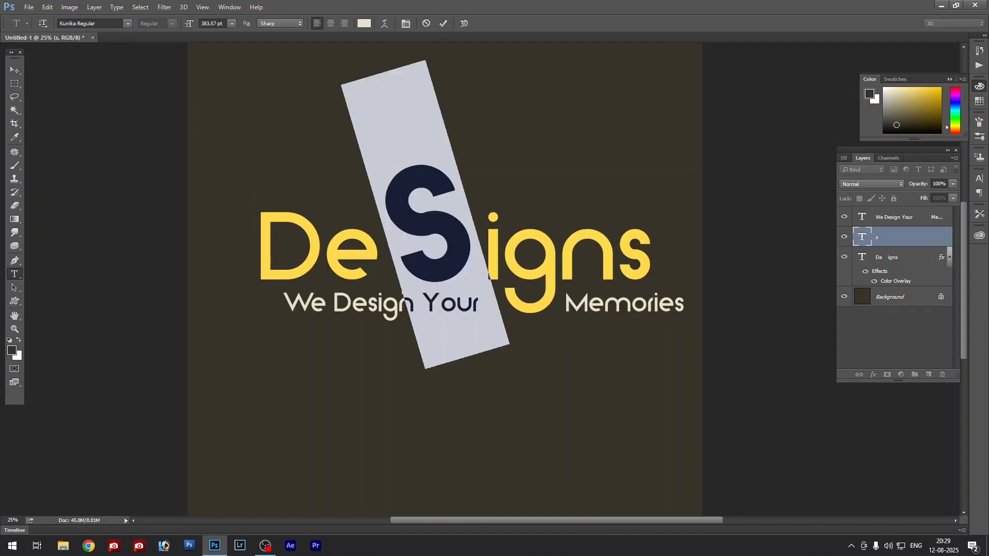
{"action": "key", "text": "Escape"}
{"action": "key", "text": "Delete"}
{"action": "left_click", "coordinate": [514, 237]}
{"action": "key", "text": "Escape"}
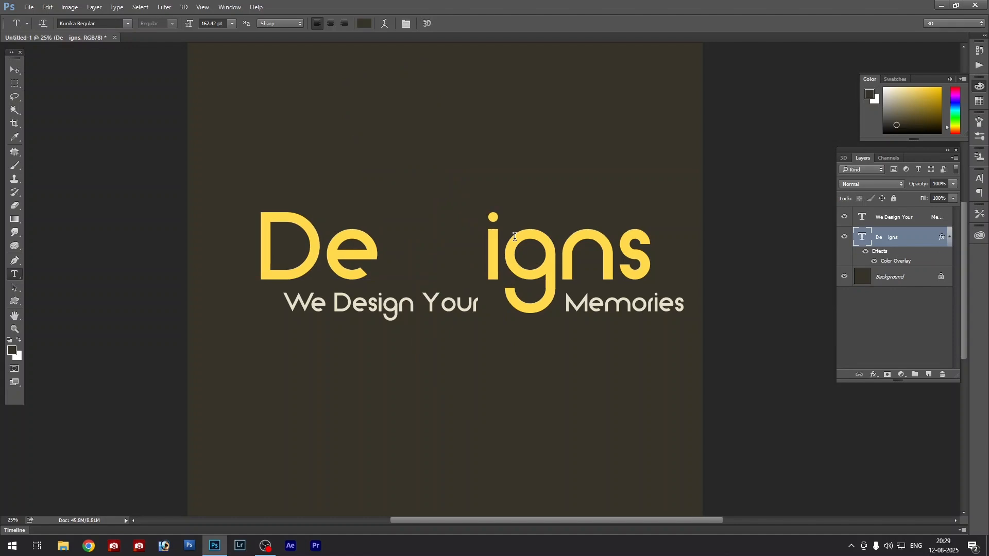
{"action": "key", "text": "Delete"}
Step: Start a new text line above the tagline, reduce its size to 229.51 pt and enter the first name as the new wordmark
{"action": "left_click", "coordinate": [346, 234]}
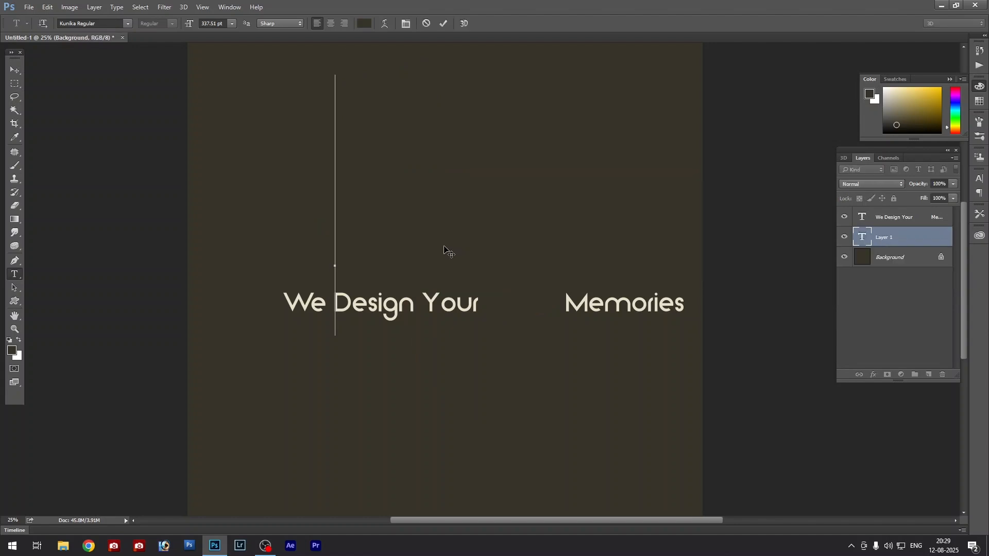
{"action": "left_click_drag", "start_coordinate": [444, 247], "coordinate": [432, 250]}
{"action": "key", "text": "ctrl+shift+comma"}
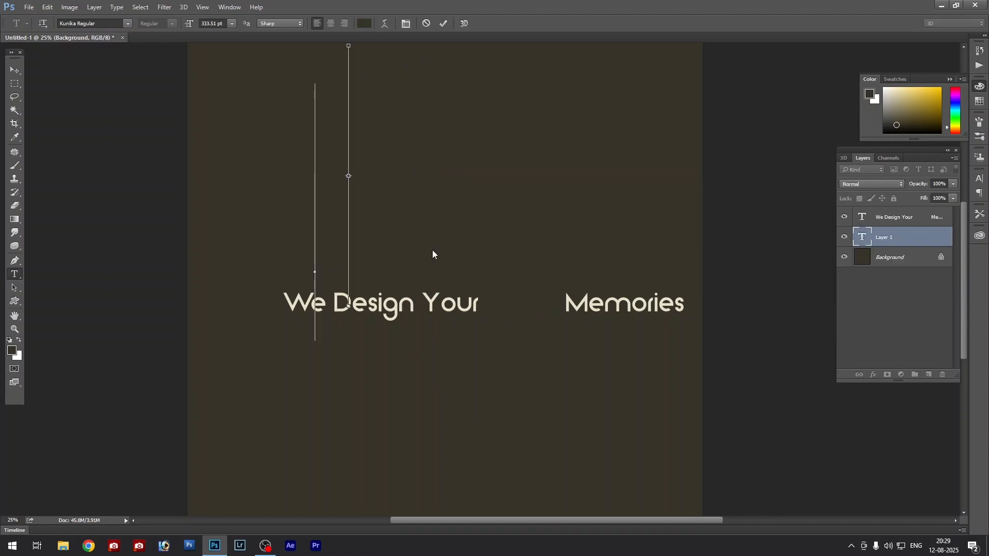
{"action": "key", "text": "ctrl+shift+comma"}
{"action": "key", "text": "ctrl+shift+comma"}
{"action": "key", "text": "ctrl+shift+comma"}
{"action": "key", "text": "ctrl+shift+comma"}
{"action": "key", "text": "ctrl+shift+comma"}
{"action": "key", "text": "ctrl+shift+comma"}
{"action": "key", "text": "ctrl+shift+comma"}
{"action": "key", "text": "ctrl+shift+comma"}
{"action": "key", "text": "ctrl+shift+comma"}
{"action": "key", "text": "ctrl+shift+comma"}
{"action": "key", "text": "ctrl+shift+comma"}
{"action": "key", "text": "ctrl+shift+comma"}
{"action": "key", "text": "ctrl+shift+comma"}
{"action": "key", "text": "ctrl+shift+comma"}
{"action": "key", "text": "ctrl+shift+comma"}
{"action": "key", "text": "ctrl+shift+comma"}
{"action": "key", "text": "ctrl+shift+comma"}
{"action": "key", "text": "ctrl+shift+comma"}
{"action": "key", "text": "ctrl+shift+comma"}
{"action": "key", "text": "ctrl+shift+comma"}
{"action": "key", "text": "ctrl+shift+comma"}
{"action": "key", "text": "ctrl+shift+comma"}
{"action": "key", "text": "ctrl+shift+comma"}
{"action": "key", "text": "ctrl+shift+comma"}
{"action": "key", "text": "ctrl+shift+comma"}
{"action": "key", "text": "ctrl+shift+comma"}
{"action": "key", "text": "ctrl+shift+comma"}
{"action": "key", "text": "ctrl+shift+comma"}
{"action": "key", "text": "ctrl+shift+comma"}
{"action": "key", "text": "ctrl+shift+comma"}
{"action": "key", "text": "ctrl+shift+comma"}
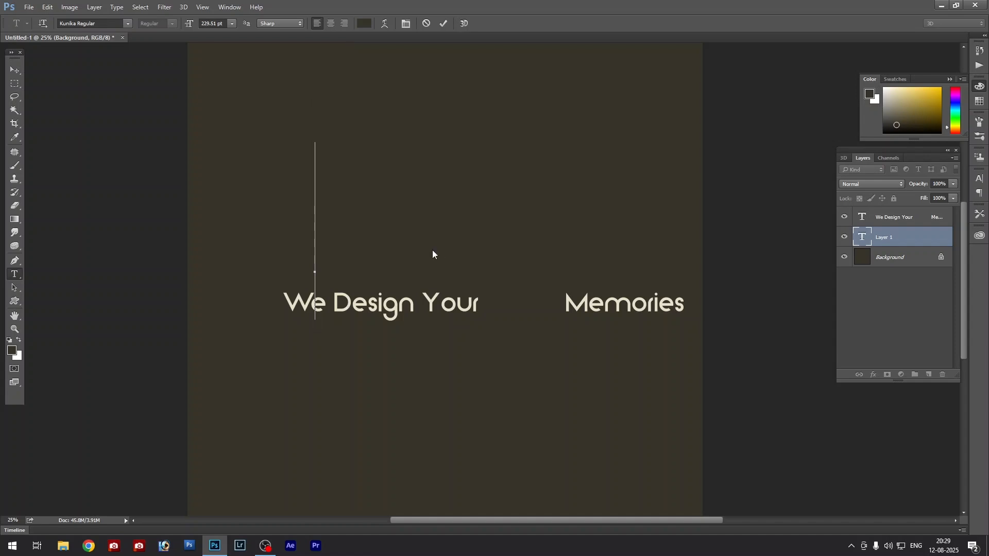
{"action": "type", "text": "__"}
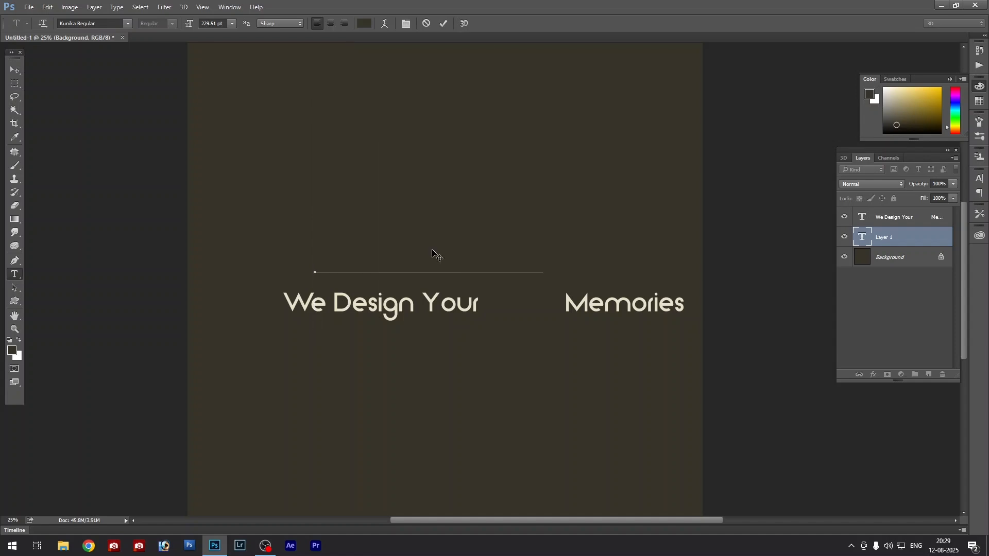
{"action": "type", "text": "dhya"}
{"action": "key", "text": "ctrl+Return"}
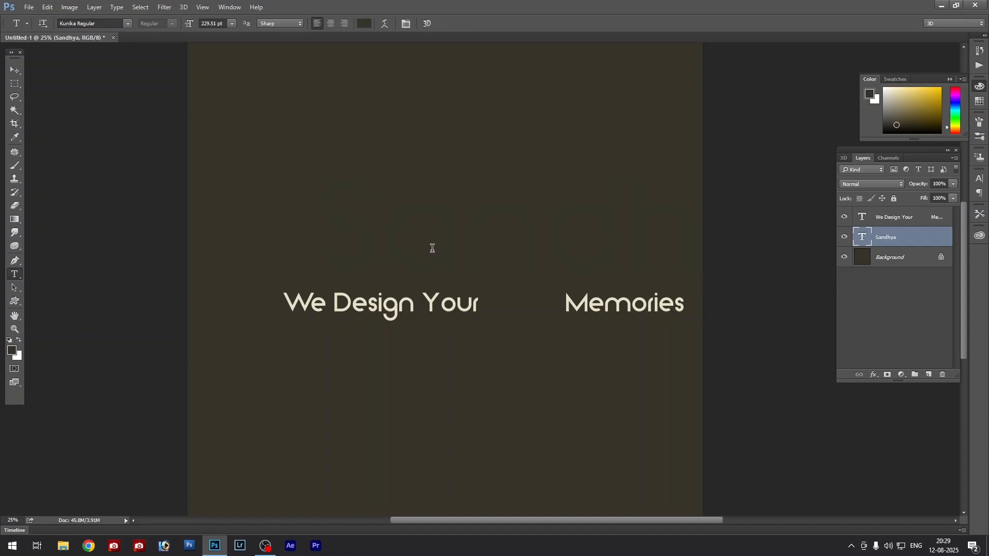
Step: Set the new wordmark's text colour to yellow ffcc00
{"action": "left_click", "coordinate": [367, 24]}
{"action": "left_click", "coordinate": [668, 173]}
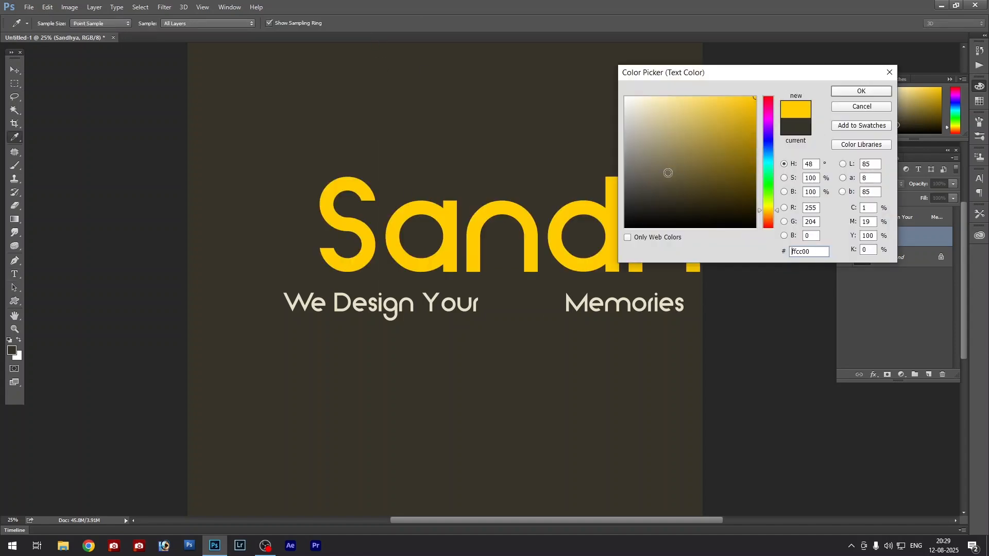
{"action": "key", "text": "Return"}
Step: Scale the wordmark down to 140.25 pt and position it just above the tagline
{"action": "left_click", "coordinate": [447, 211]}
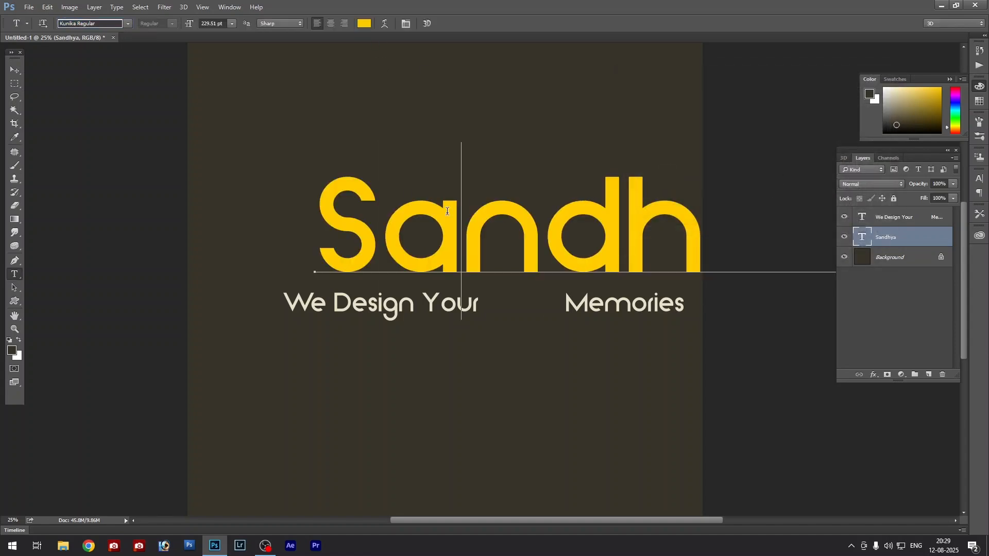
{"action": "key", "text": "ctrl+t"}
{"action": "left_click_drag", "start_coordinate": [842, 144], "coordinate": [640, 212]}
{"action": "mouse_move", "coordinate": [564, 255]}
{"action": "left_mouse_down"}
{"action": "mouse_move", "coordinate": [566, 234]}
{"action": "mouse_move", "coordinate": [571, 243]}
{"action": "left_mouse_up"}
{"action": "key", "text": "Return"}
Step: Replace the n in the wordmark with a wide gap of spaces and commit the text
{"action": "scroll", "coordinate": [426, 267], "scroll_direction": "up", "scroll_amount": 1}
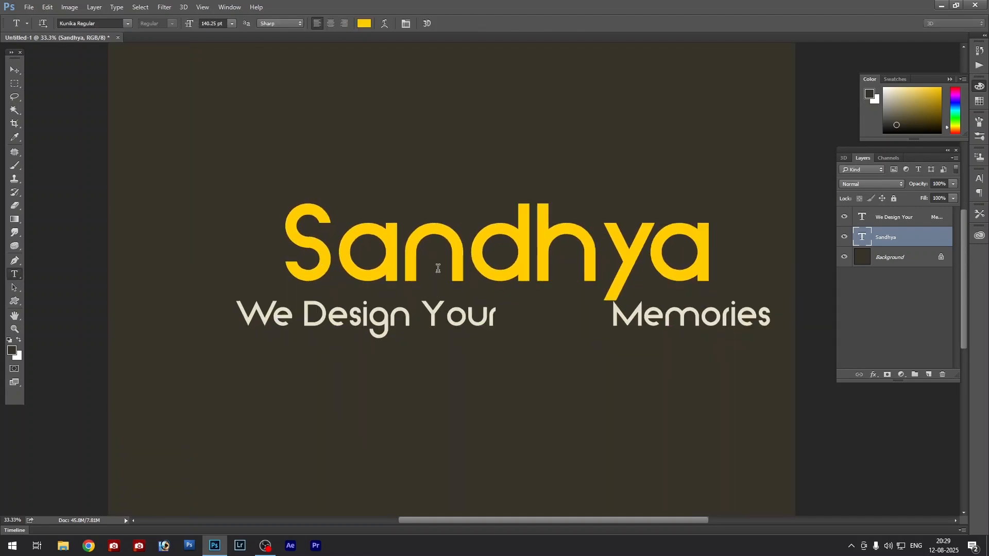
{"action": "left_click", "coordinate": [464, 250]}
{"action": "left_click_drag", "start_coordinate": [463, 250], "coordinate": [424, 249]}
{"action": "left_click", "coordinate": [423, 247]}
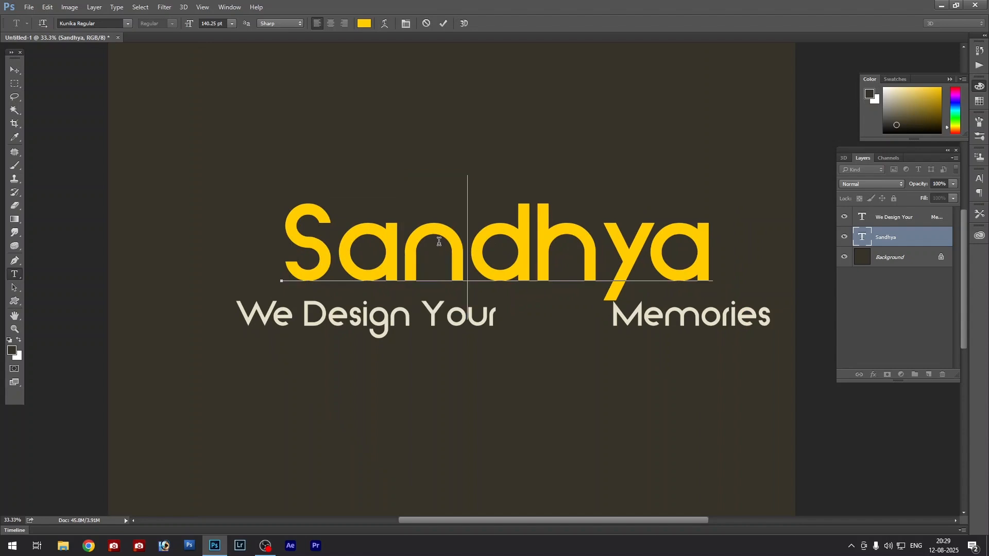
{"action": "key", "text": "shift+Left"}
{"action": "key", "text": "BackSpace"}
{"action": "key", "text": "ctrl+Return"}
{"action": "left_click", "coordinate": [424, 253]}
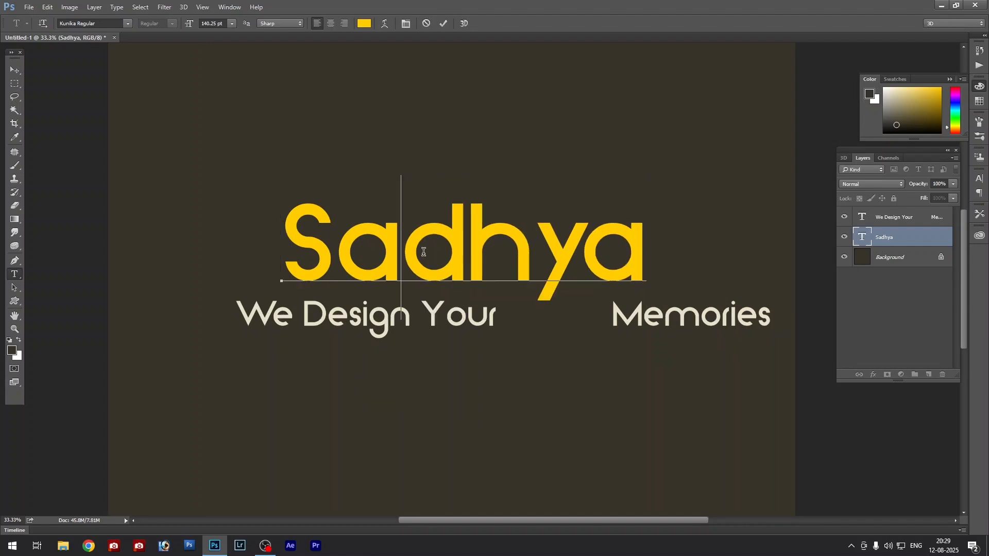
{"action": "key", "text": "ctrl+Return"}
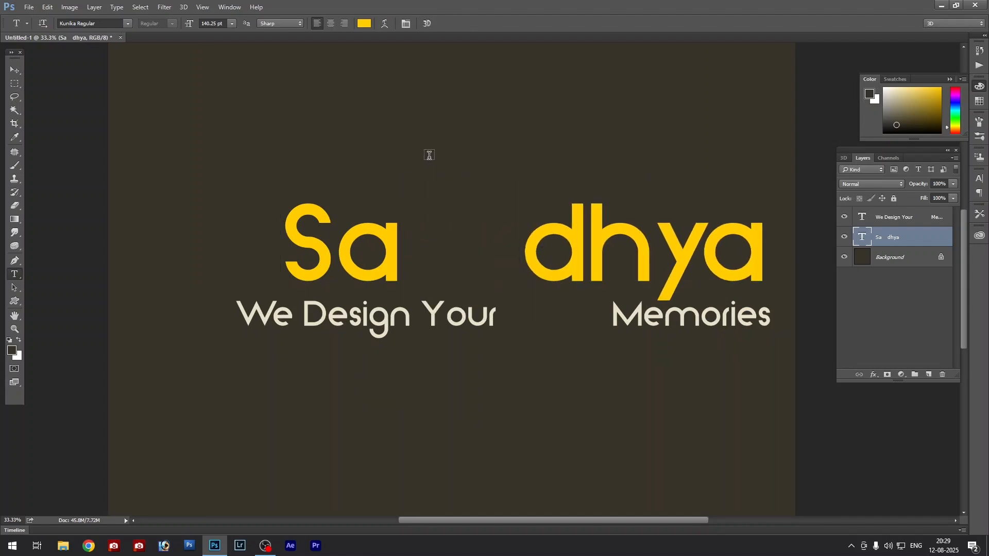
Step: Create a separate 229.51 pt letter "n" as its own text layer and move it into the wordmark's gap
{"action": "left_click", "coordinate": [428, 154]}
{"action": "type", "text": "n"}
{"action": "key", "text": "ctrl+Return"}
{"action": "key", "text": "v"}
{"action": "left_click_drag", "start_coordinate": [473, 114], "coordinate": [467, 229]}
{"action": "key", "text": "ctrl+t"}
{"action": "left_click_drag", "start_coordinate": [558, 205], "coordinate": [545, 166]}
{"action": "key", "text": "Escape"}
Step: Lower the large n onto the wordmark's baseline and remove one space from the gap behind it
{"action": "left_click_drag", "start_coordinate": [481, 215], "coordinate": [480, 232]}
{"action": "key", "text": "t"}
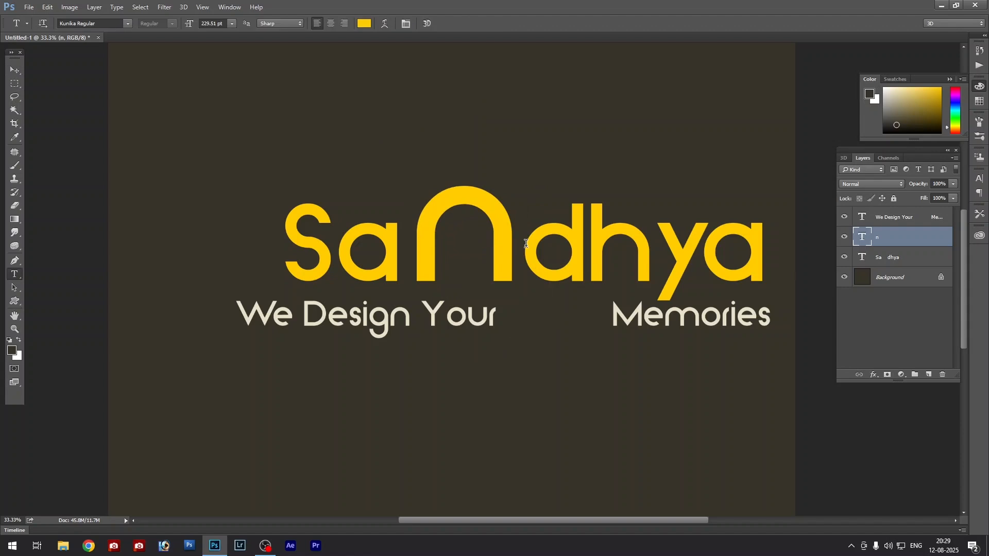
{"action": "left_click", "coordinate": [526, 238]}
{"action": "key", "text": "BackSpace"}
{"action": "left_click", "coordinate": [551, 177]}
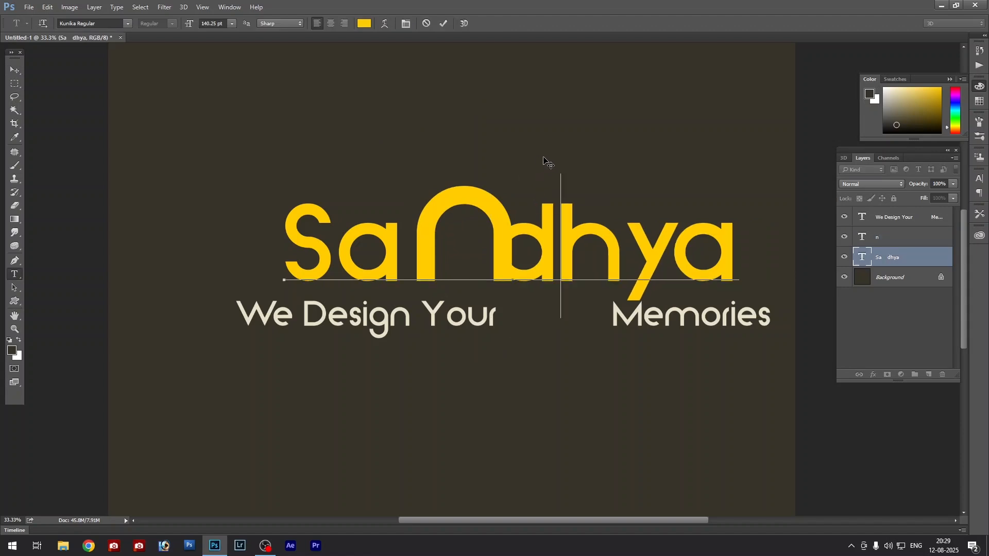
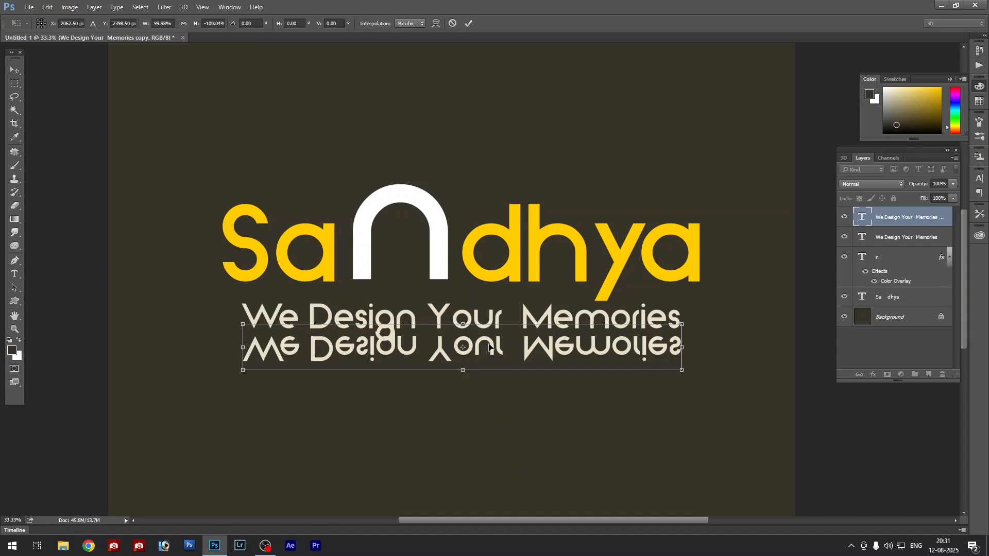
Step: Commit the vertically flipped tagline copy and position it directly beneath the original with a small gap below the g
{"action": "key", "text": "Return"}
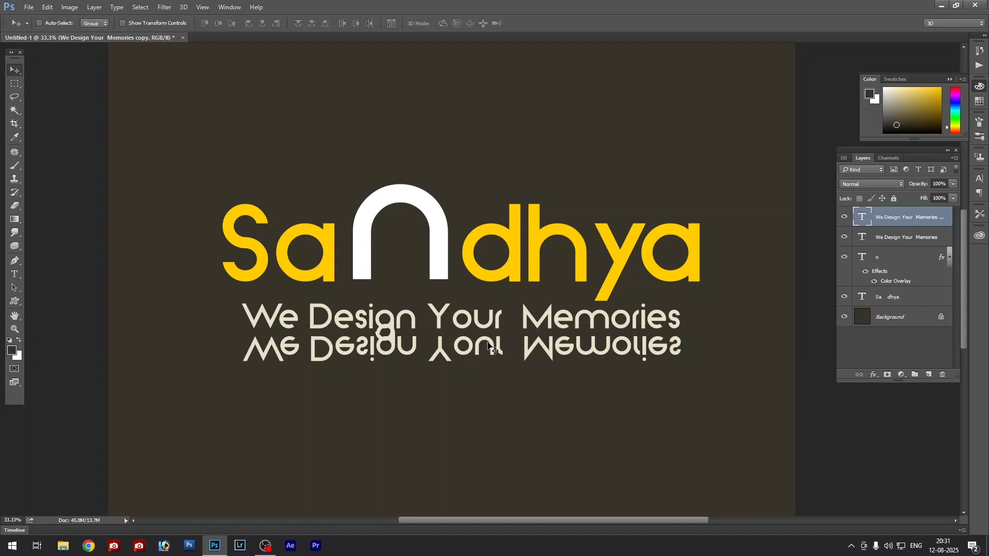
{"action": "left_click_drag", "start_coordinate": [484, 349], "coordinate": [483, 349]}
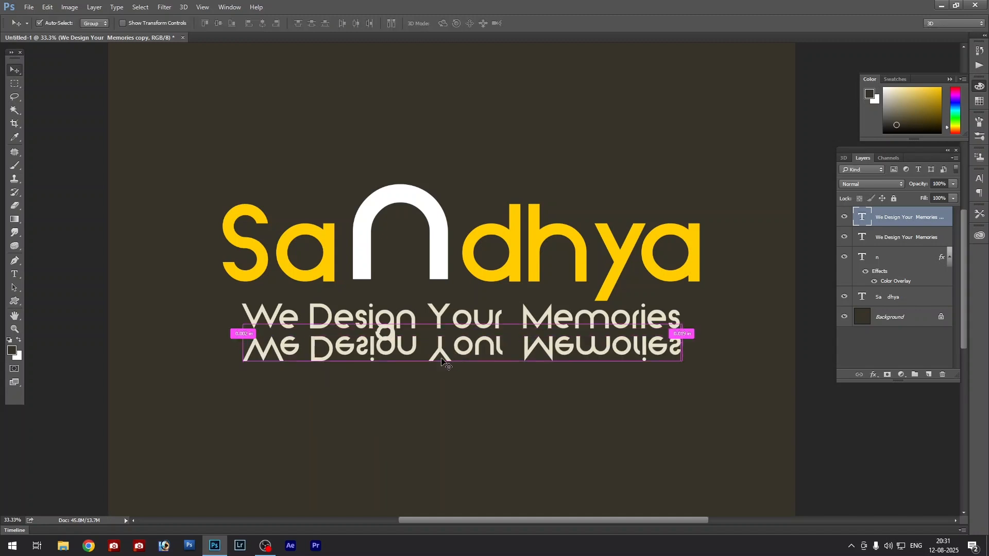
{"action": "scroll", "coordinate": [402, 347], "scroll_direction": "up", "scroll_amount": 1}
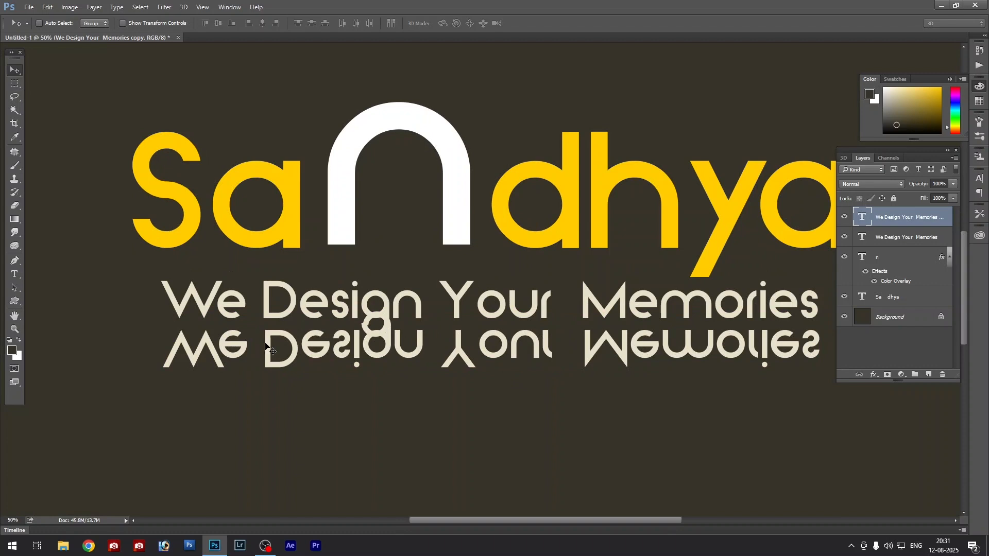
{"action": "left_click_drag", "start_coordinate": [297, 350], "coordinate": [291, 339]}
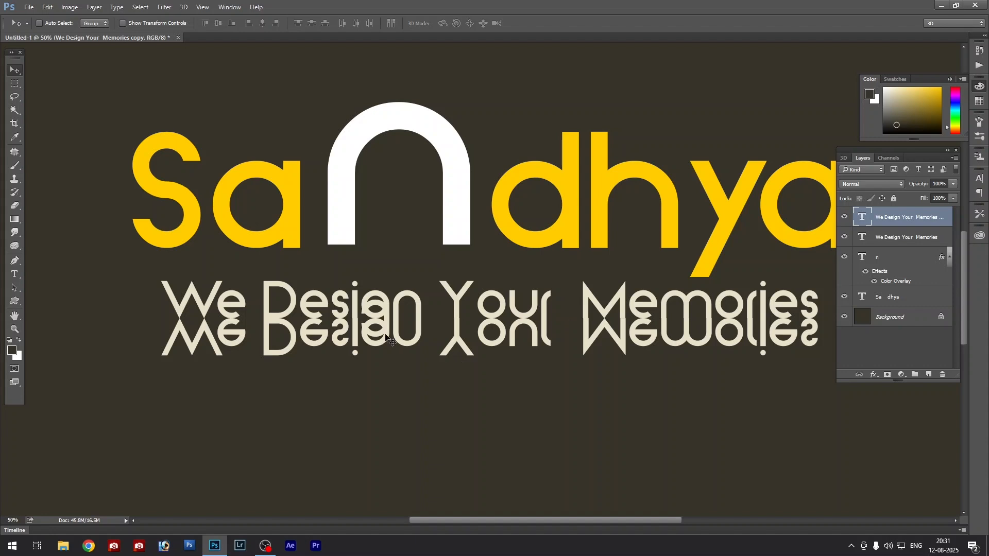
{"action": "left_click_drag", "start_coordinate": [378, 331], "coordinate": [374, 369]}
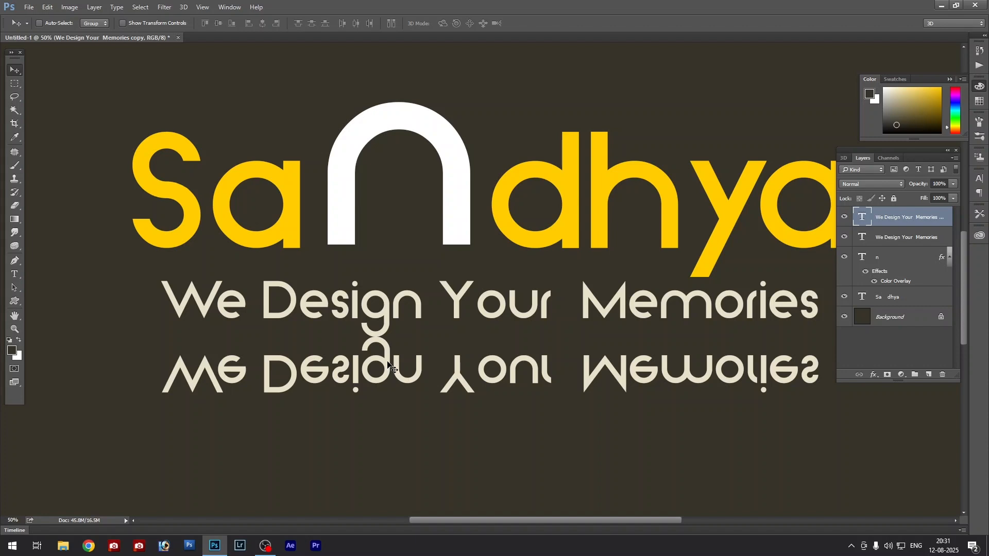
{"action": "mouse_move", "coordinate": [389, 369]}
{"action": "left_mouse_down"}
{"action": "mouse_move", "coordinate": [394, 341]}
{"action": "mouse_move", "coordinate": [393, 379]}
{"action": "left_mouse_up"}
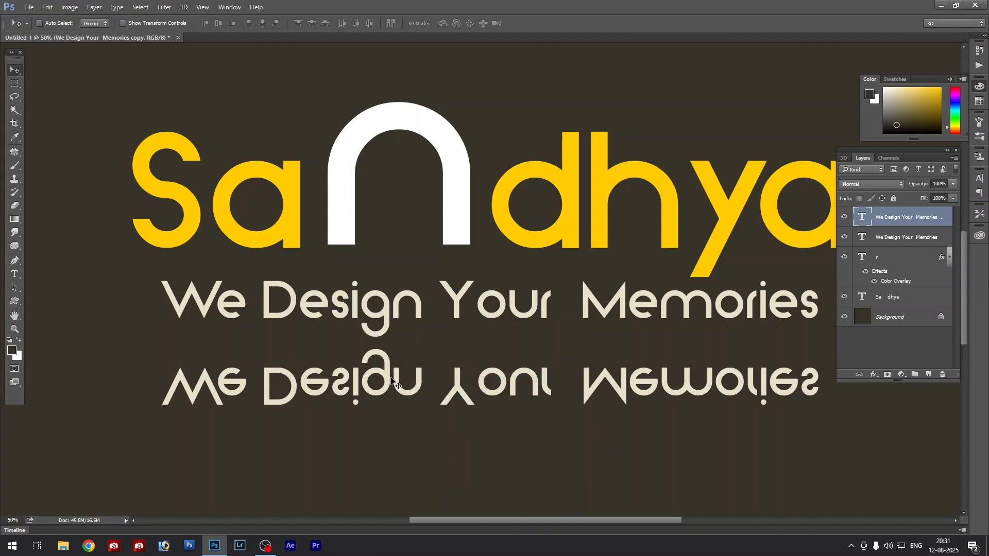
Step: Rasterize the text layer of the flipped tagline copy
{"action": "right_click", "coordinate": [455, 372]}
{"action": "left_click", "coordinate": [466, 379]}
{"action": "key", "text": "t"}
{"action": "left_click", "coordinate": [383, 377]}
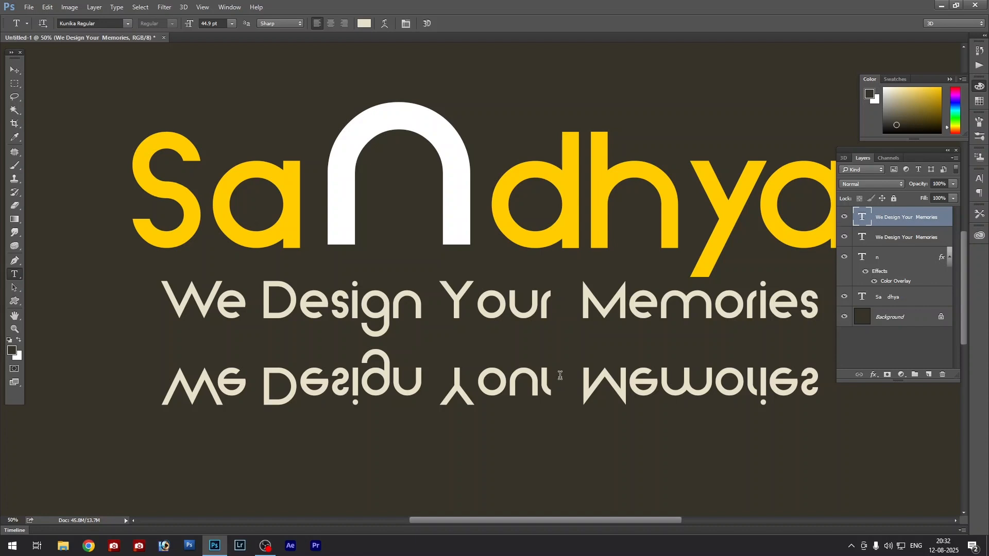
{"action": "right_click", "coordinate": [897, 222]}
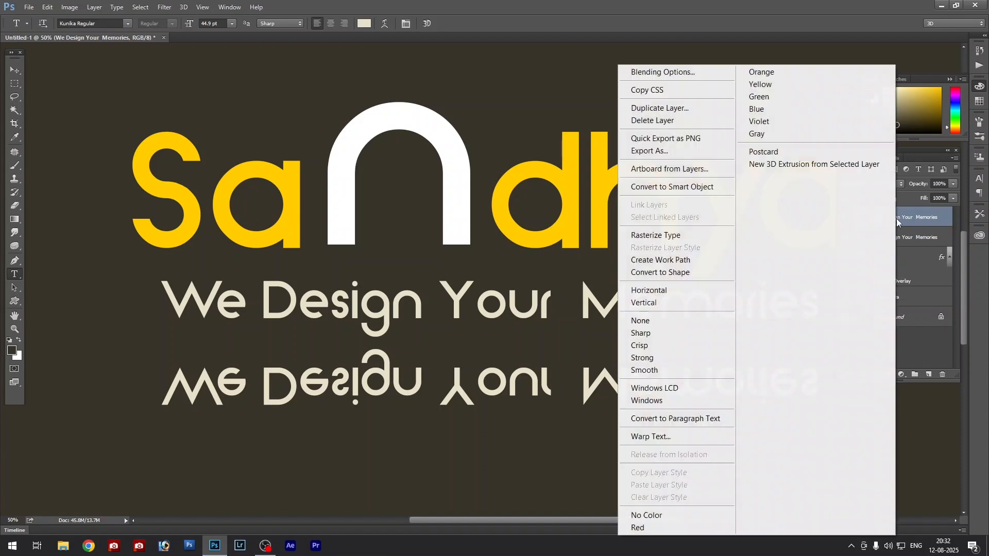
{"action": "left_click", "coordinate": [669, 238]}
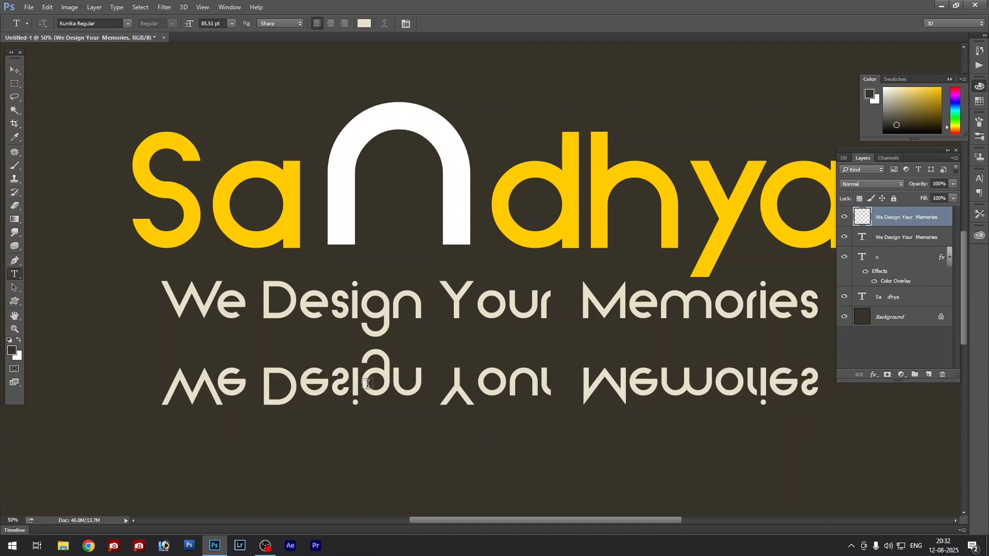
{"action": "key", "text": "m"}
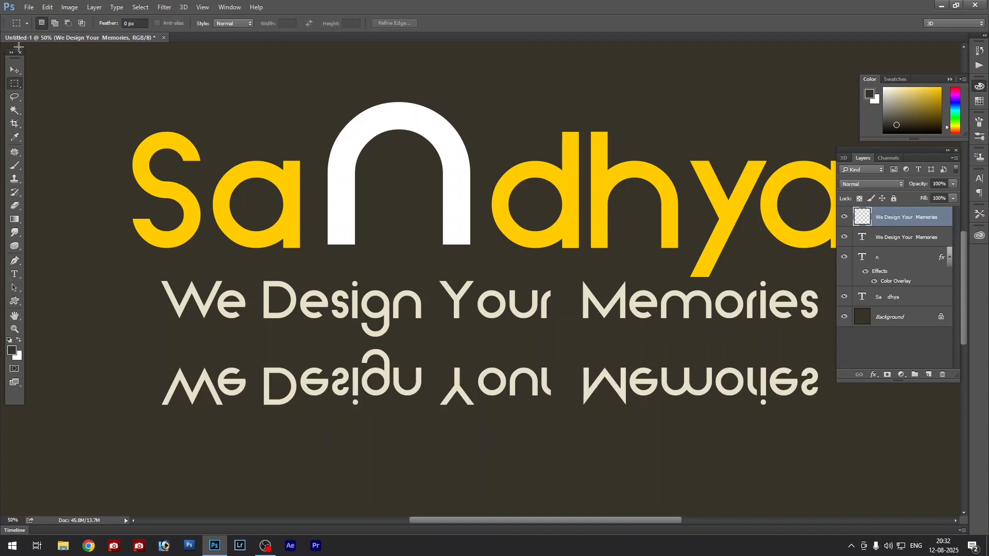
{"action": "right_click", "coordinate": [16, 86]}
{"action": "left_click", "coordinate": [60, 84]}
{"action": "left_click_drag", "start_coordinate": [359, 346], "coordinate": [391, 415]}
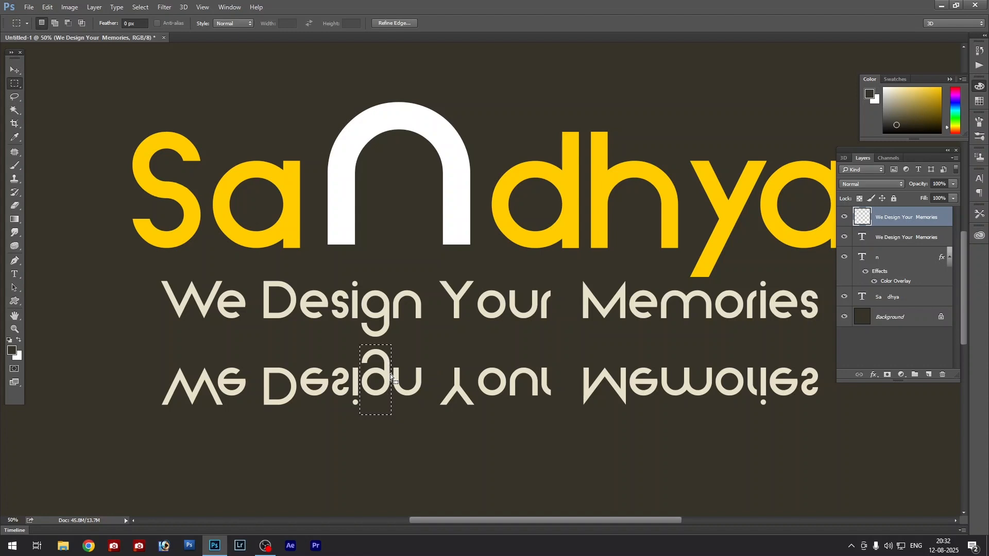
{"action": "key", "text": "ctrl+minus"}
{"action": "left_click", "coordinate": [430, 375]}
{"action": "left_click_drag", "start_coordinate": [466, 396], "coordinate": [454, 311]}
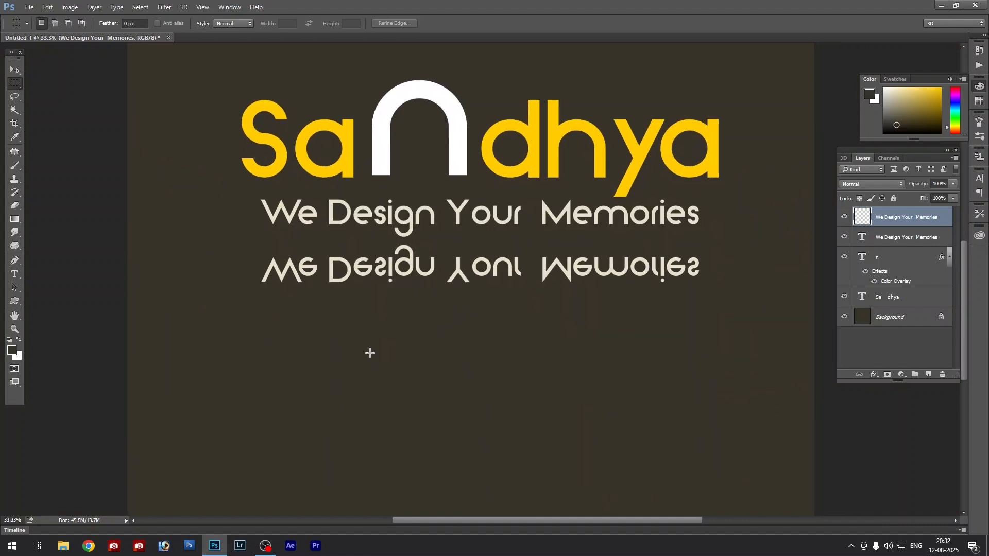
Step: Draw a white-filled rectangle on a new layer in the empty area below the flipped tagline
{"action": "left_click_drag", "start_coordinate": [347, 336], "coordinate": [426, 411]}
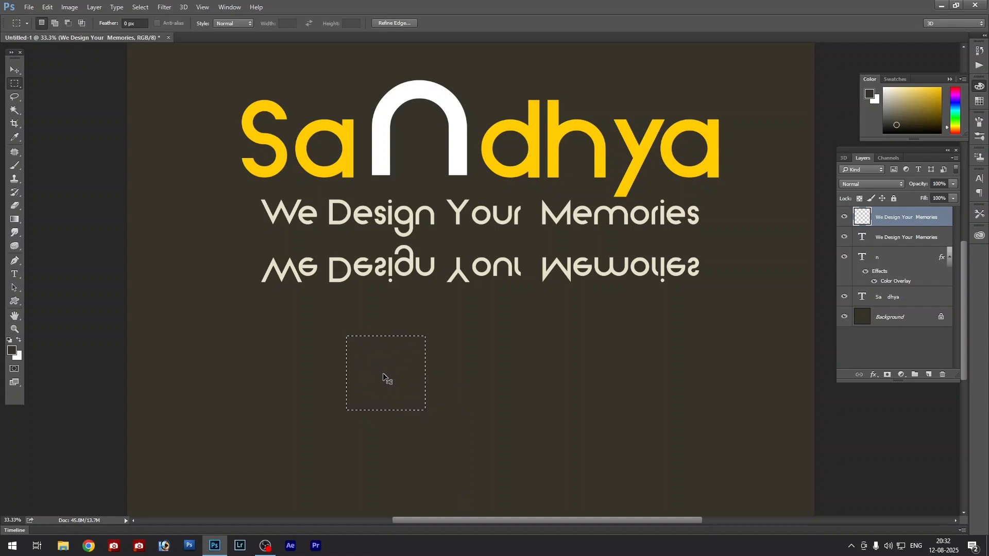
{"action": "key", "text": "ctrl+shift+n"}
{"action": "key", "text": "Return"}
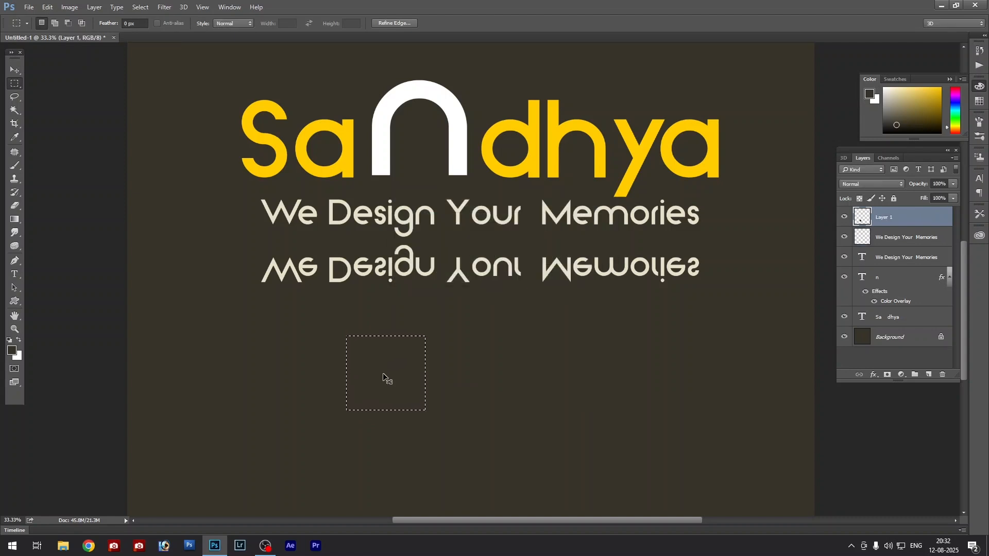
{"action": "key", "text": "ctrl+BackSpace"}
{"action": "key", "text": "ctrl+d"}
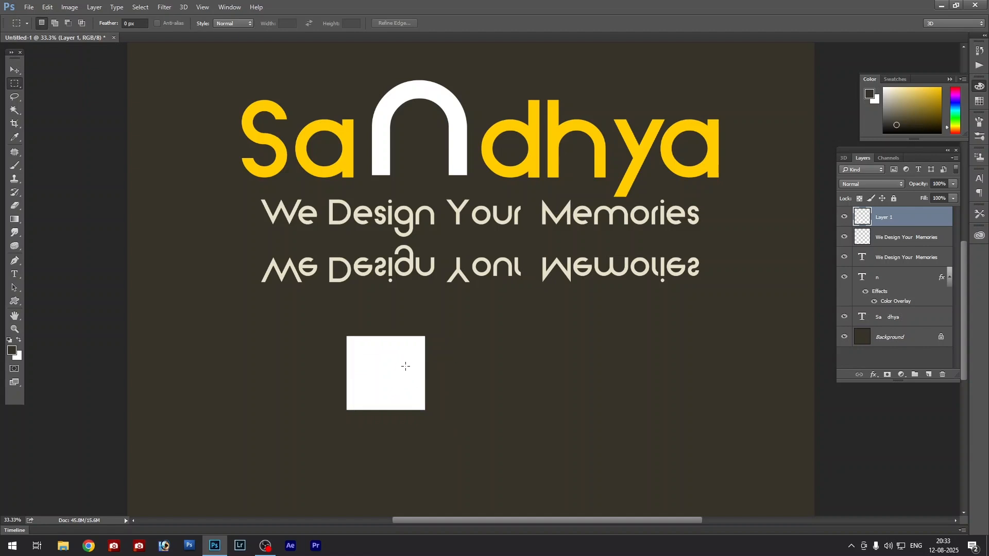
{"action": "key", "text": "v"}
{"action": "right_click", "coordinate": [358, 349]}
{"action": "left_click", "coordinate": [370, 351]}
{"action": "mouse_move", "coordinate": [370, 351]}
{"action": "left_mouse_down"}
{"action": "mouse_move", "coordinate": [342, 334]}
{"action": "mouse_move", "coordinate": [371, 352]}
{"action": "left_mouse_up"}
{"action": "key", "text": "ctrl+z"}
{"action": "key", "text": "ctrl+z"}
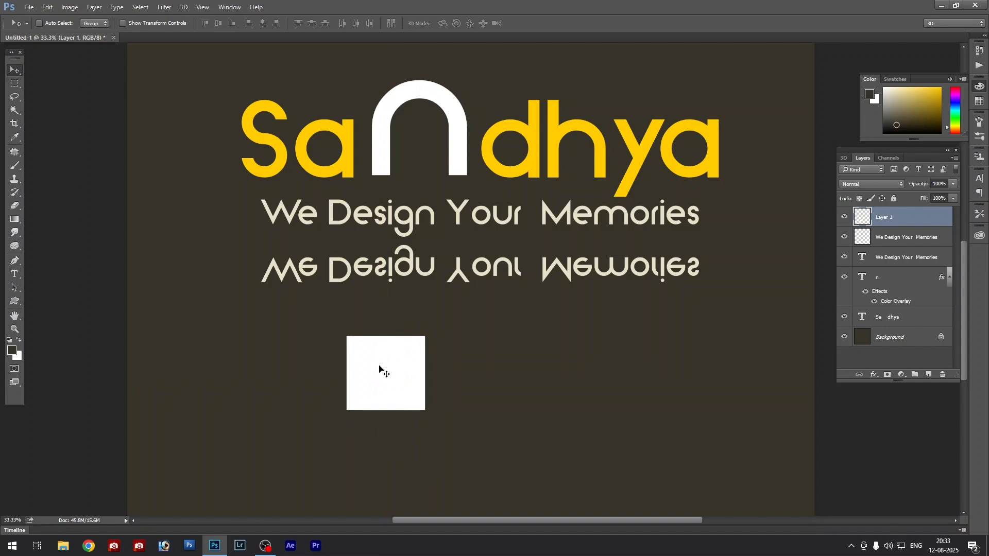
Step: Copy the lower half of the white rectangle to a new layer, move the copy beside it, and undo both changes
{"action": "key", "text": "m"}
{"action": "left_click_drag", "start_coordinate": [336, 371], "coordinate": [438, 449]}
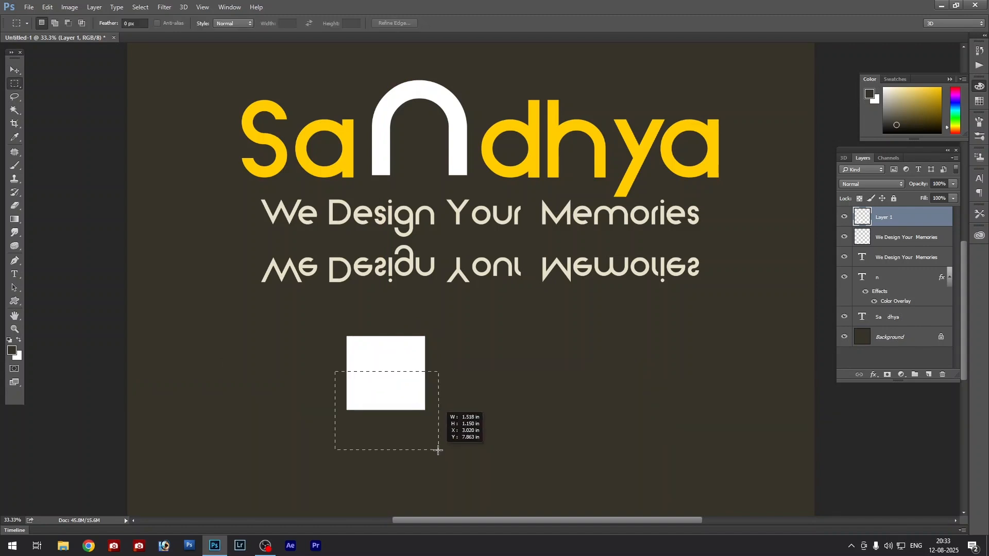
{"action": "key", "text": "ctrl+d"}
{"action": "key", "text": "ctrl+z"}
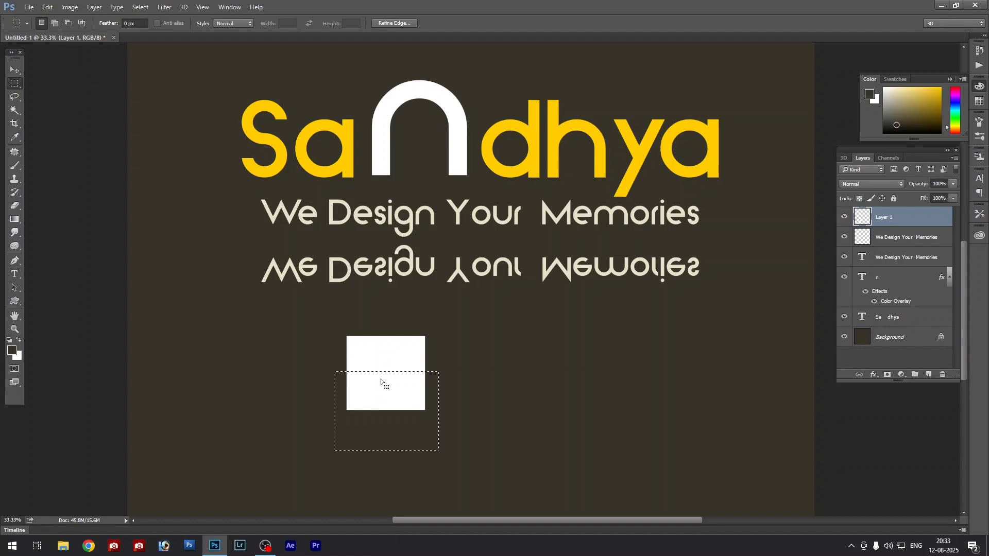
{"action": "key", "text": "ctrl+j"}
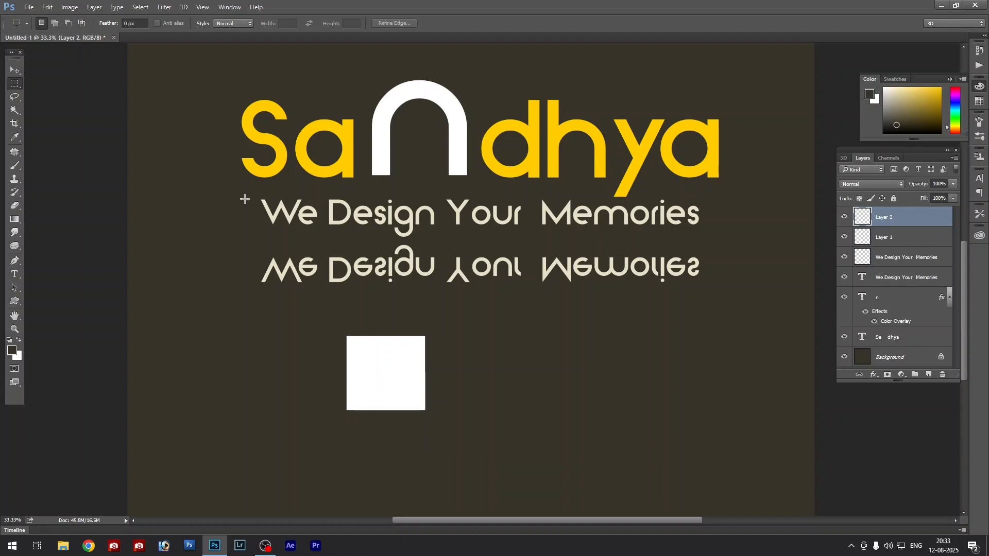
{"action": "left_click", "coordinate": [15, 69]}
{"action": "left_click_drag", "start_coordinate": [397, 390], "coordinate": [481, 390]}
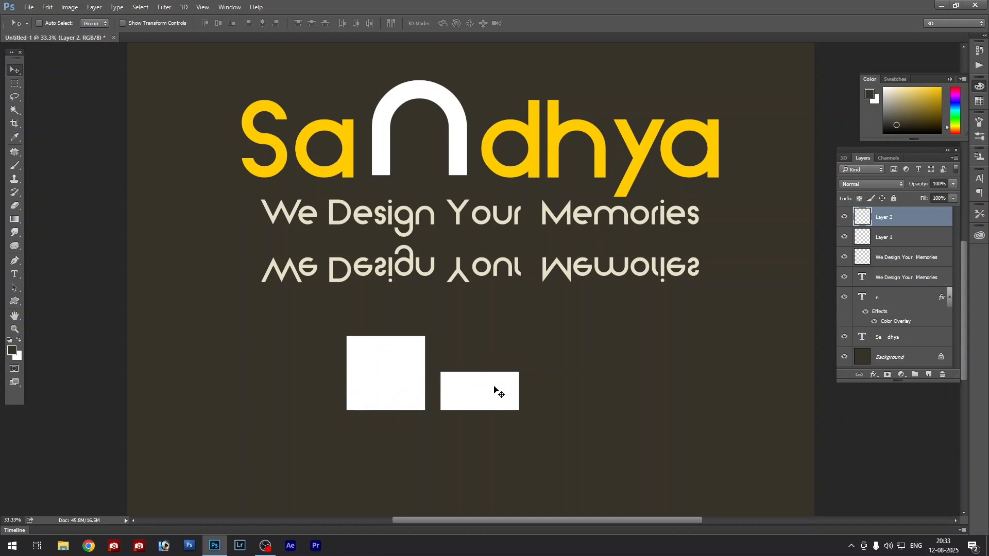
{"action": "key", "text": "ctrl+alt+z"}
{"action": "key", "text": "ctrl+alt+z"}
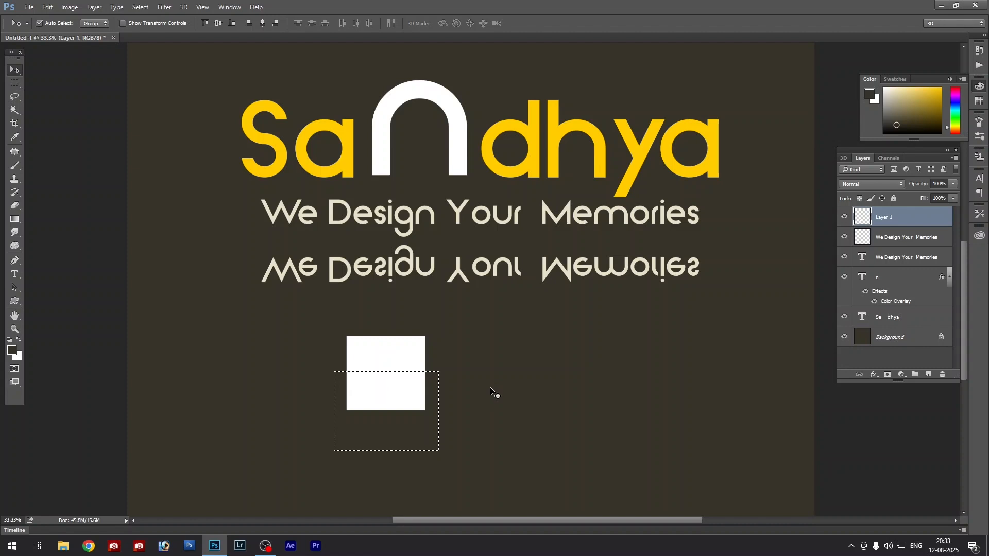
Step: Cut the selected lower half of the white rectangle to a new layer, move it aside, and undo the cut
{"action": "key", "text": "ctrl"}
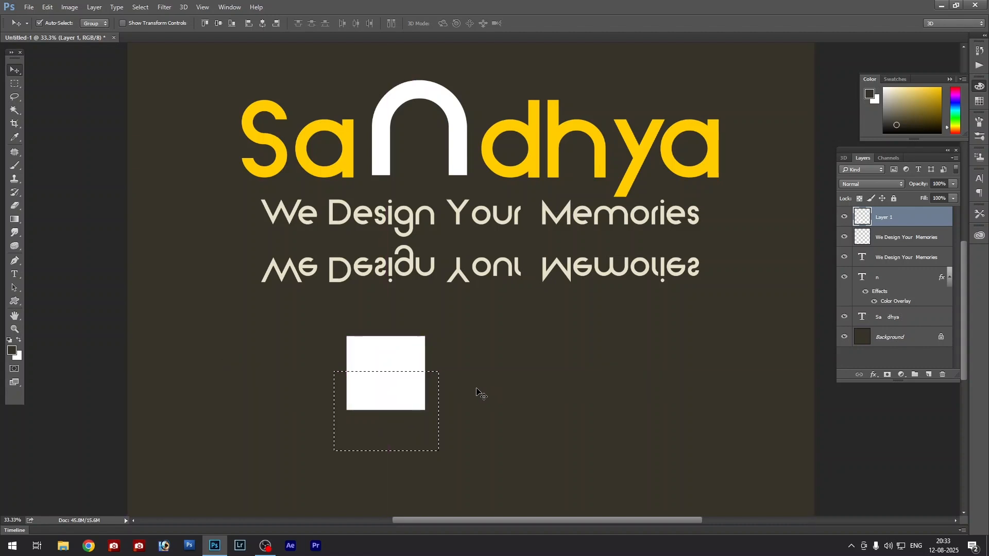
{"action": "key", "text": "ctrl+j"}
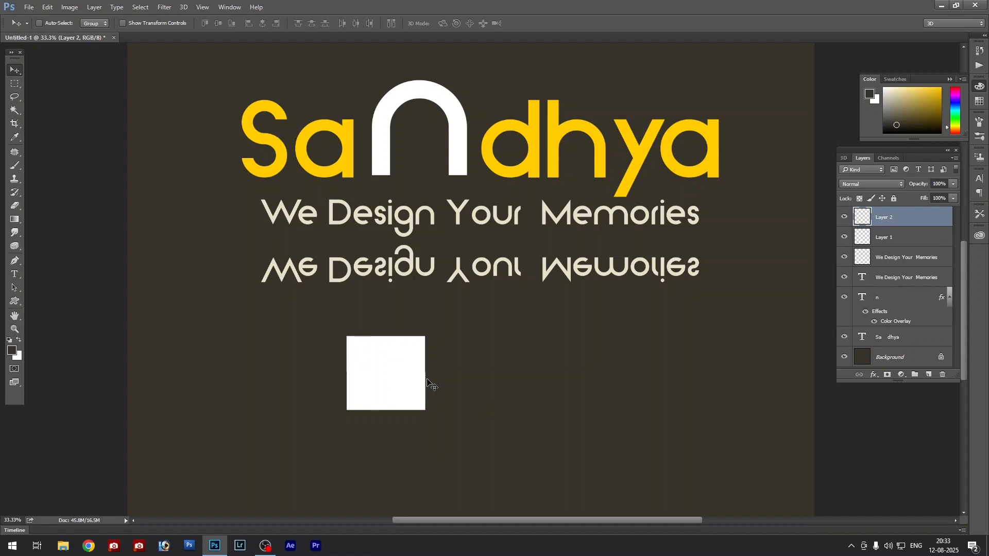
{"action": "left_click_drag", "start_coordinate": [380, 390], "coordinate": [482, 390]}
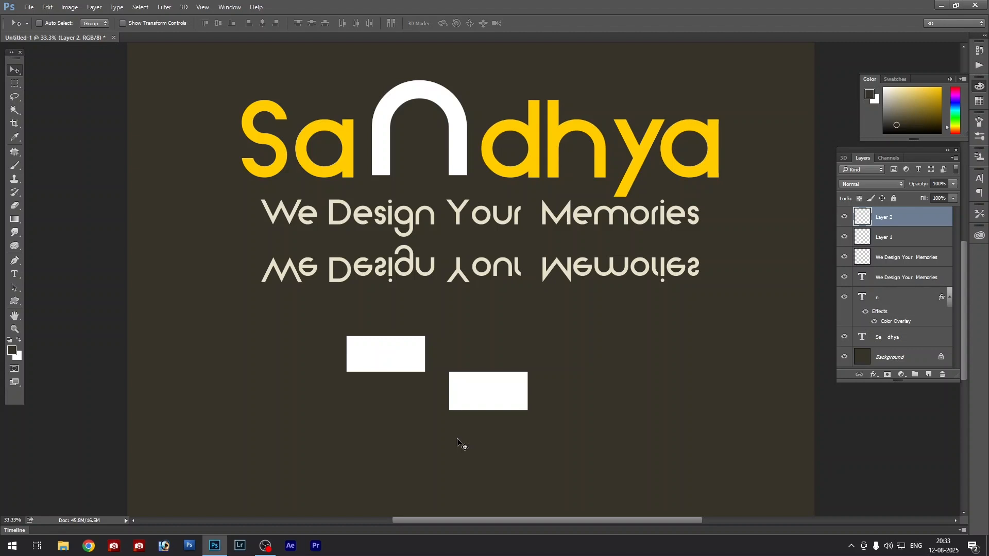
{"action": "key", "text": "ctrl+alt+z"}
{"action": "key", "text": "ctrl+alt+z"}
{"action": "key", "text": "ctrl+alt+z"}
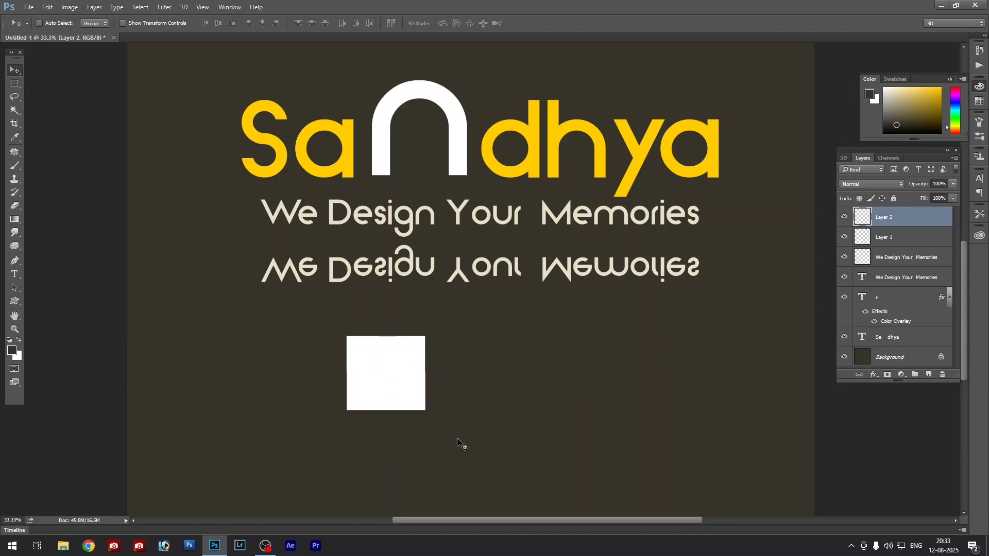
Step: Move the white rectangle to the right so it sits below the middle of the tagline
{"action": "right_click", "coordinate": [391, 369]}
{"action": "left_click_drag", "start_coordinate": [392, 369], "coordinate": [474, 371]}
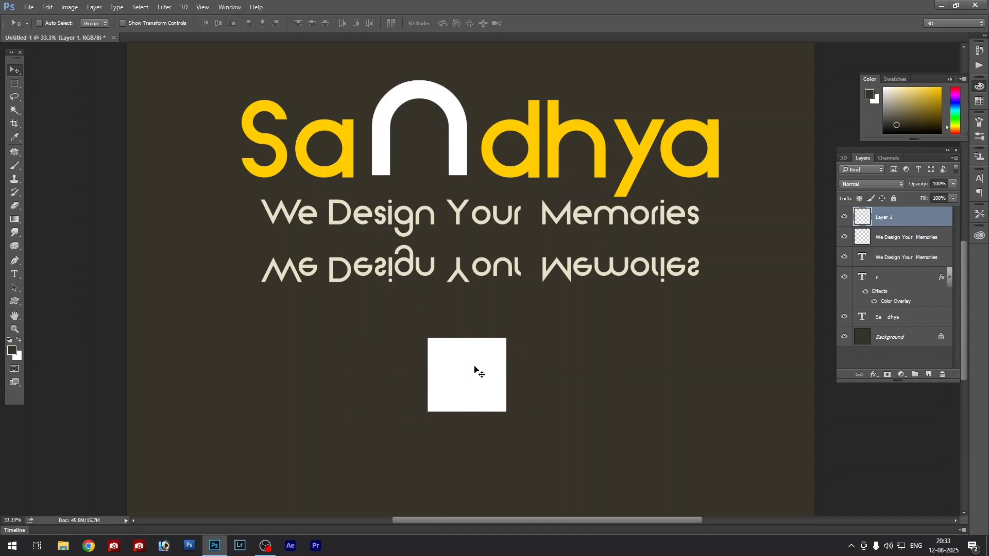
{"action": "key", "text": "m"}
{"action": "left_click_drag", "start_coordinate": [427, 371], "coordinate": [468, 405]}
{"action": "key", "text": "ctrl+d"}
{"action": "key", "text": "l"}
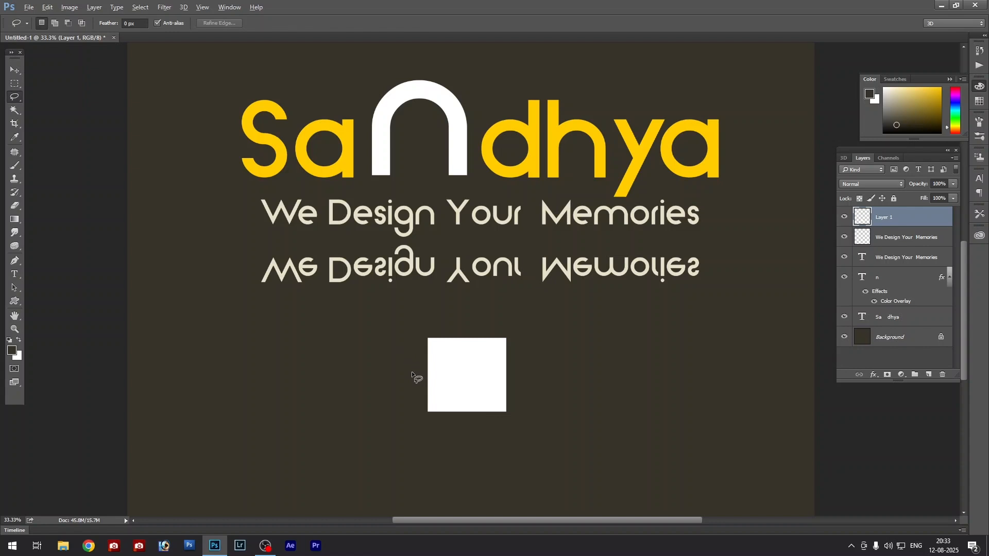
Step: Lasso the rectangle's lower part with a wavy edge, copy it to a new layer beside the original, and undo the copy
{"action": "mouse_move", "coordinate": [410, 388]}
{"action": "left_mouse_down"}
{"action": "mouse_move", "coordinate": [509, 373]}
{"action": "mouse_move", "coordinate": [539, 391]}
{"action": "mouse_move", "coordinate": [488, 430]}
{"action": "mouse_move", "coordinate": [384, 425]}
{"action": "left_mouse_up"}
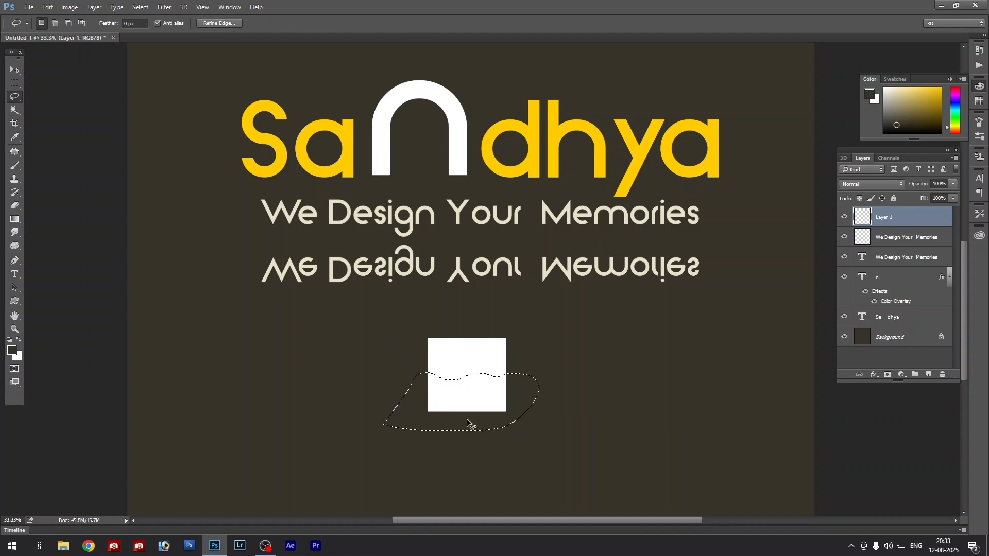
{"action": "key", "text": "ctrl+j"}
{"action": "key", "text": "v"}
{"action": "left_click_drag", "start_coordinate": [473, 401], "coordinate": [537, 390]}
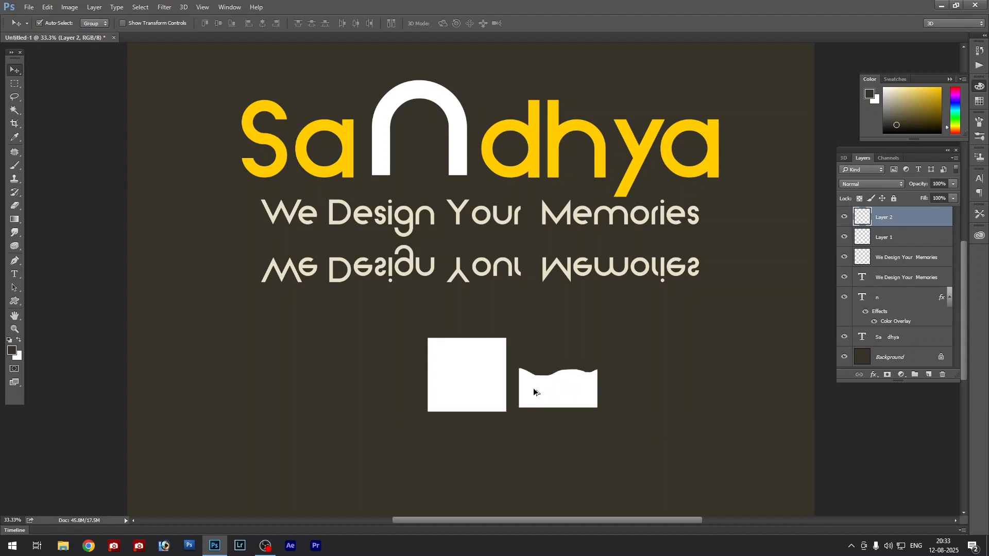
{"action": "key", "text": "ctrl+alt+z"}
{"action": "key", "text": "ctrl+alt+z"}
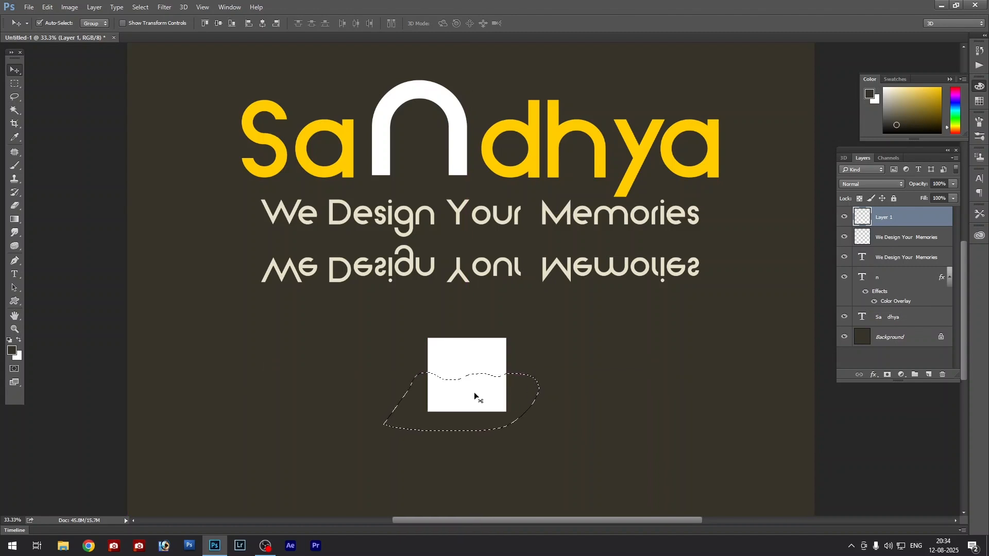
Step: Cut the lassoed lower part to a new layer, move it aside, and delete both rectangle layers
{"action": "key", "text": "ctrl+shift+j"}
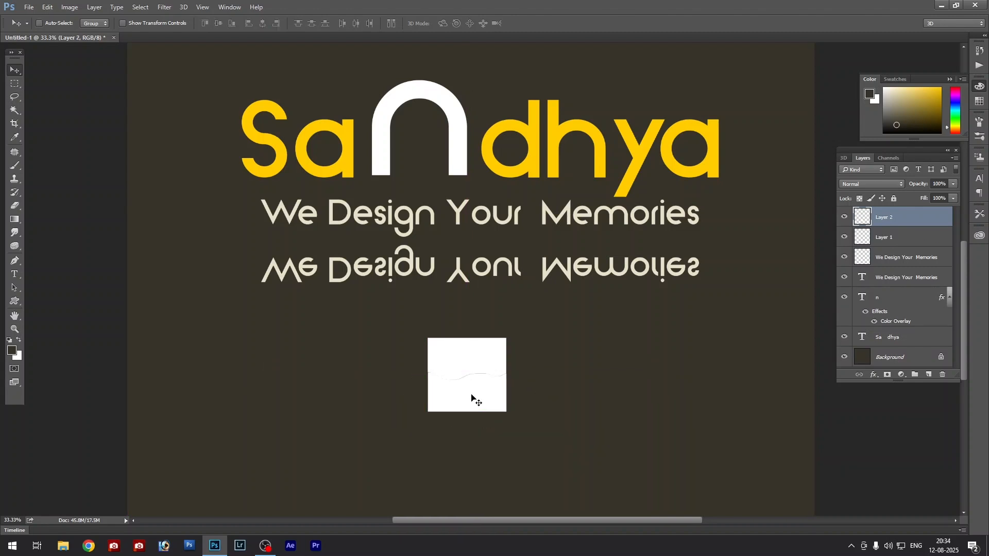
{"action": "left_click_drag", "start_coordinate": [472, 392], "coordinate": [584, 394]}
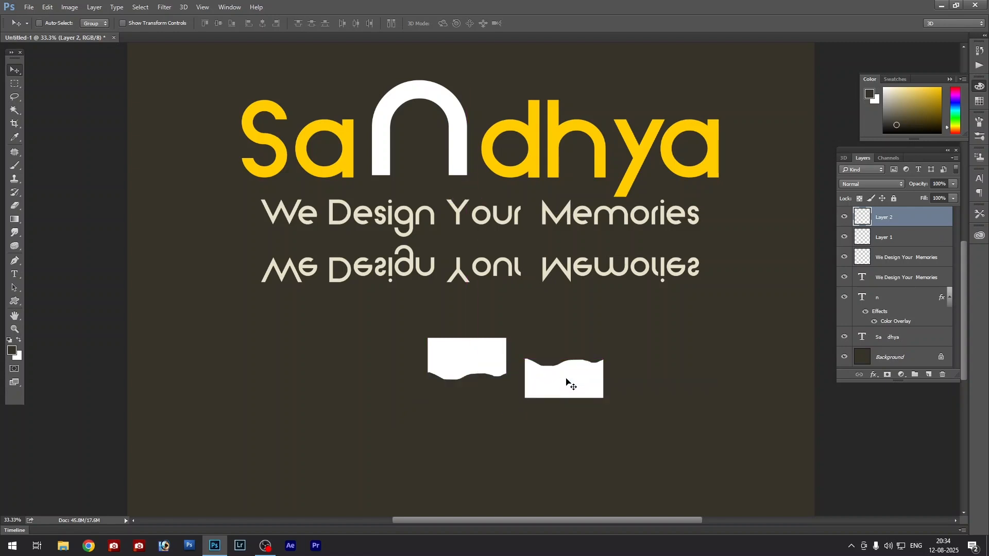
{"action": "key", "text": "Delete"}
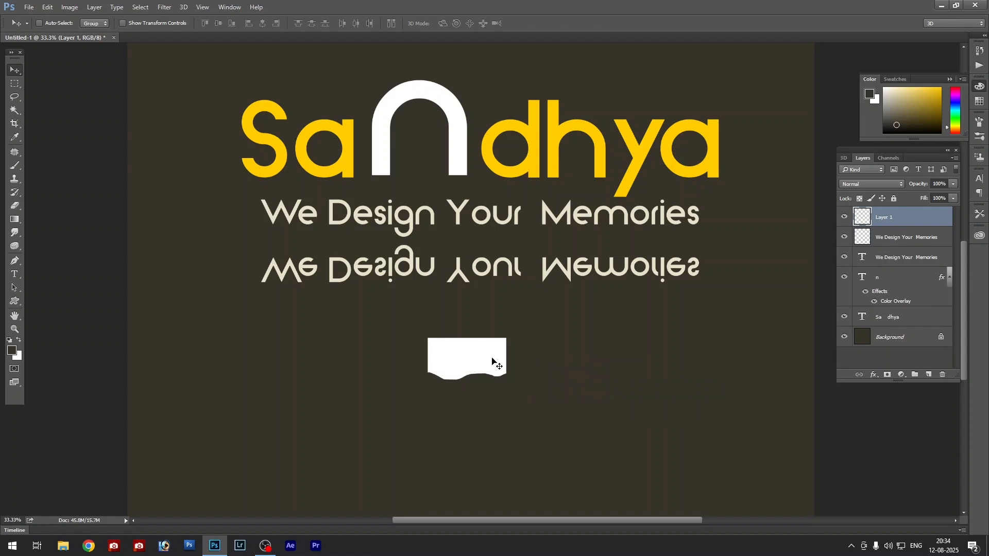
{"action": "key", "text": "Delete"}
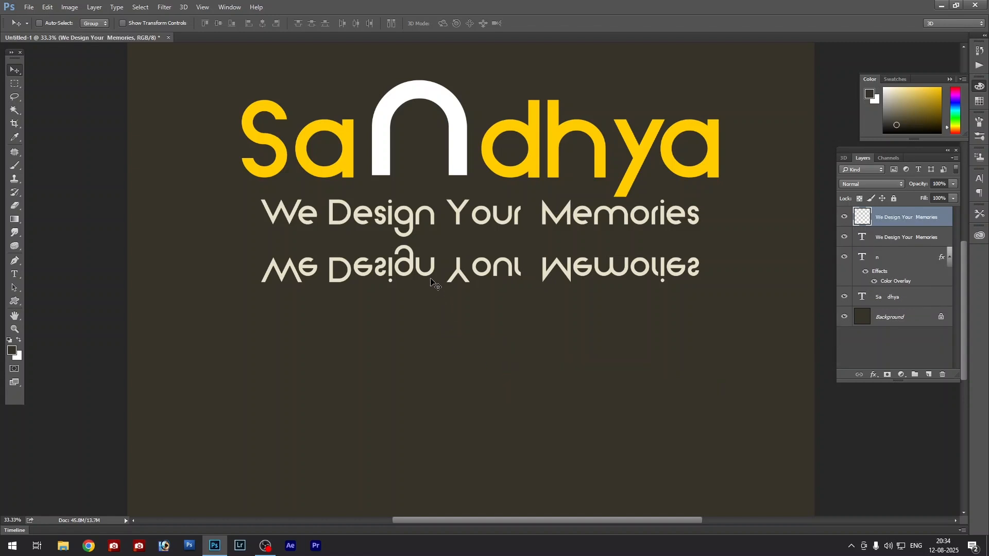
Step: Select the g of the flipped tagline with a rectangular marquee and cut it onto its own layer
{"action": "key", "text": "t"}
{"action": "key", "text": "m"}
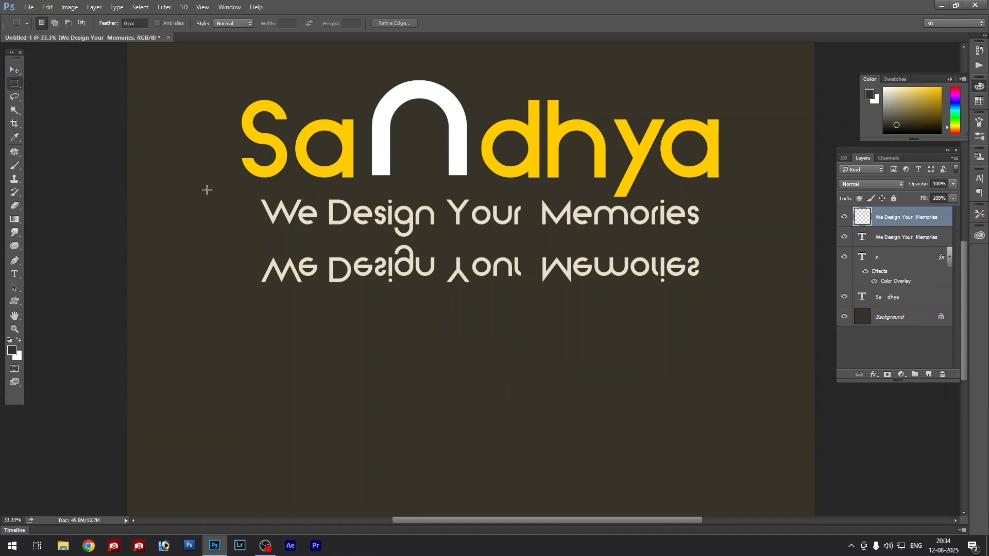
{"action": "left_click", "coordinate": [421, 245], "text": "ctrl"}
{"action": "left_click", "coordinate": [396, 247], "text": "ctrl"}
{"action": "left_click", "coordinate": [396, 248], "text": "ctrl"}
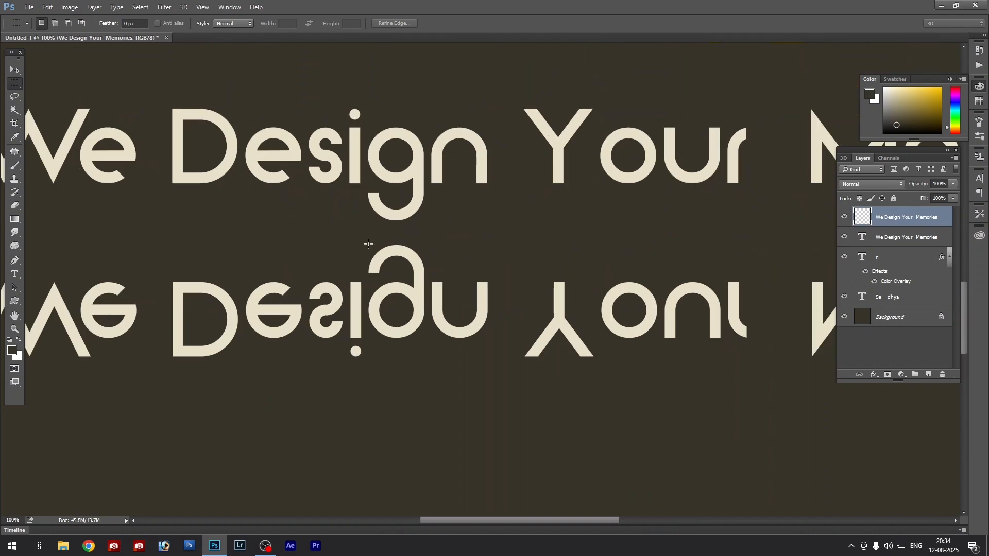
{"action": "left_click_drag", "start_coordinate": [366, 238], "coordinate": [428, 361]}
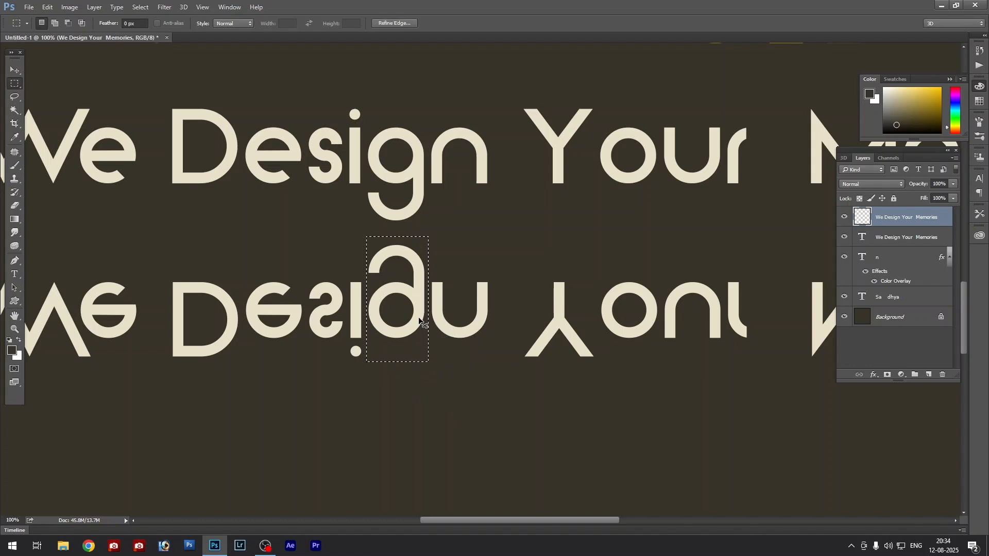
{"action": "key", "text": "ctrl+j"}
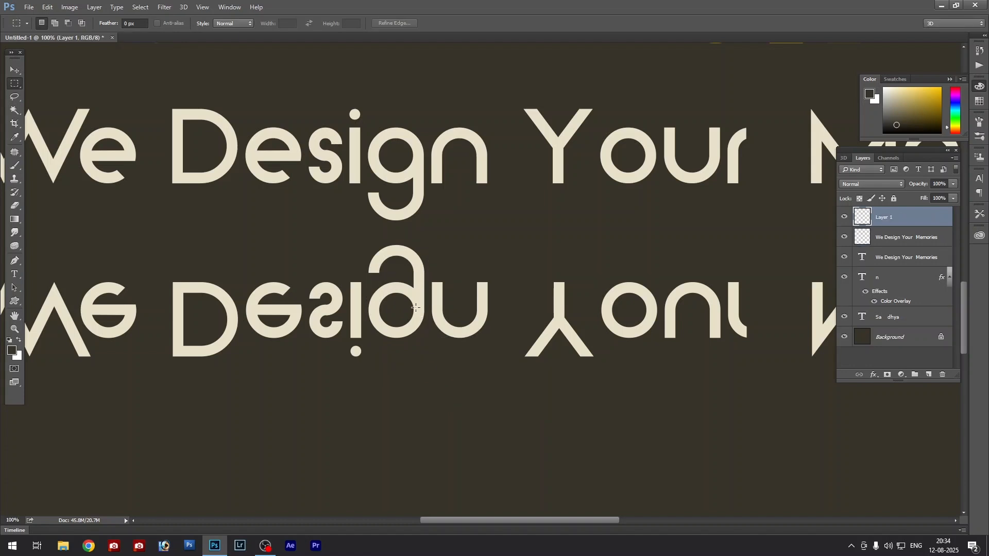
Step: Move the separated flipped g straight down until its top lines up with the tops of the neighbouring flipped letters
{"action": "key", "text": "v"}
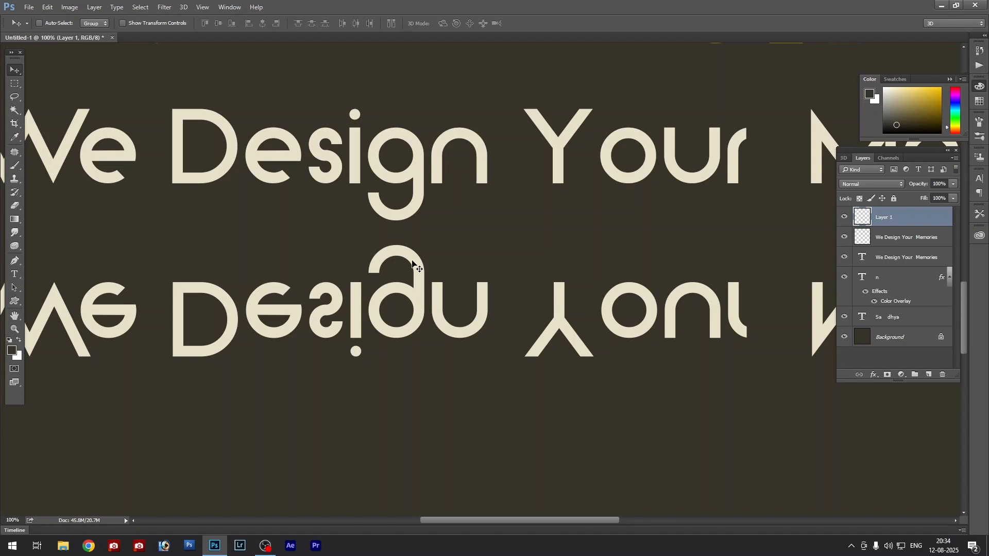
{"action": "left_click_drag", "start_coordinate": [410, 261], "coordinate": [407, 308]}
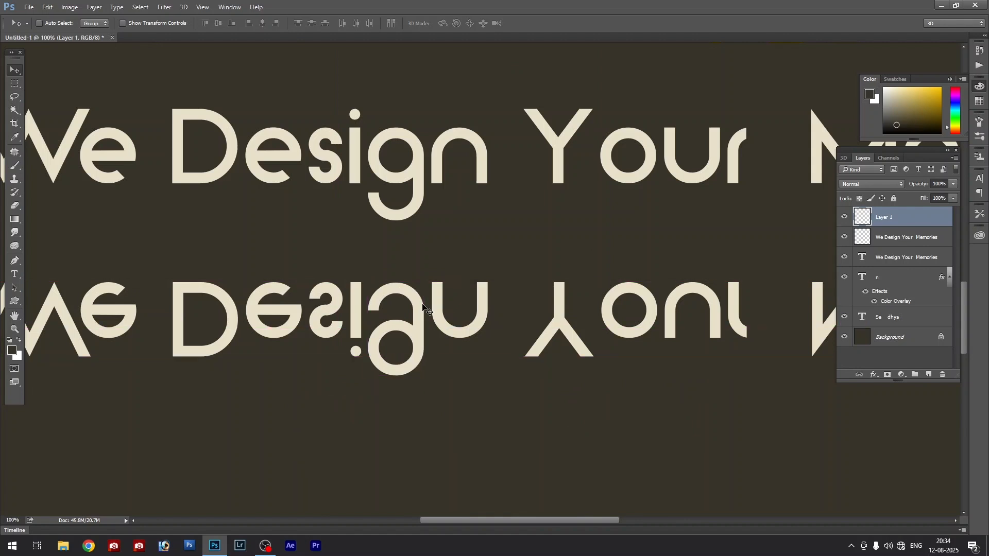
{"action": "key", "text": "ctrl"}
{"action": "key", "text": "ctrl+minus"}
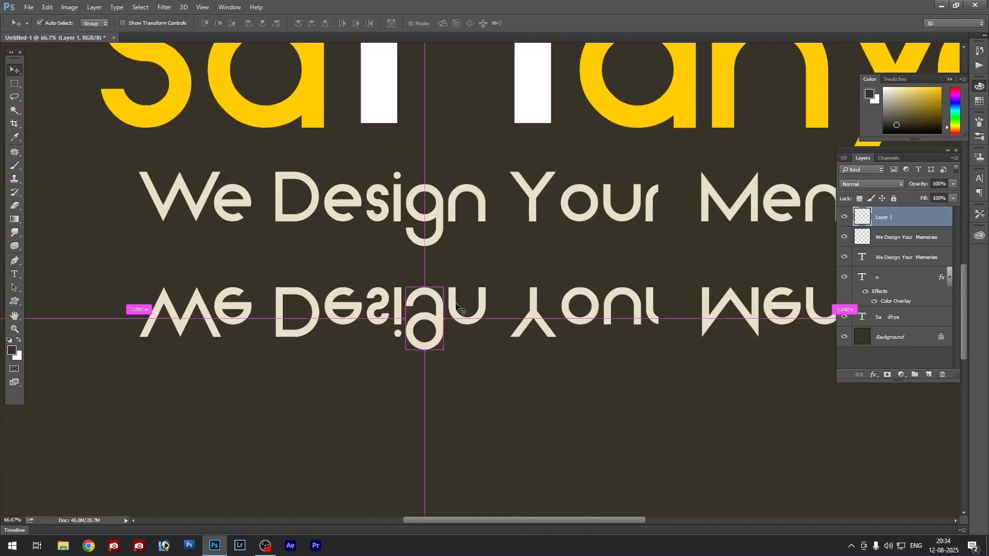
Step: Select the separated flipped g layer together with the flipped tagline layer, and reselect only the flipped tagline layer
{"action": "key", "text": "ctrl"}
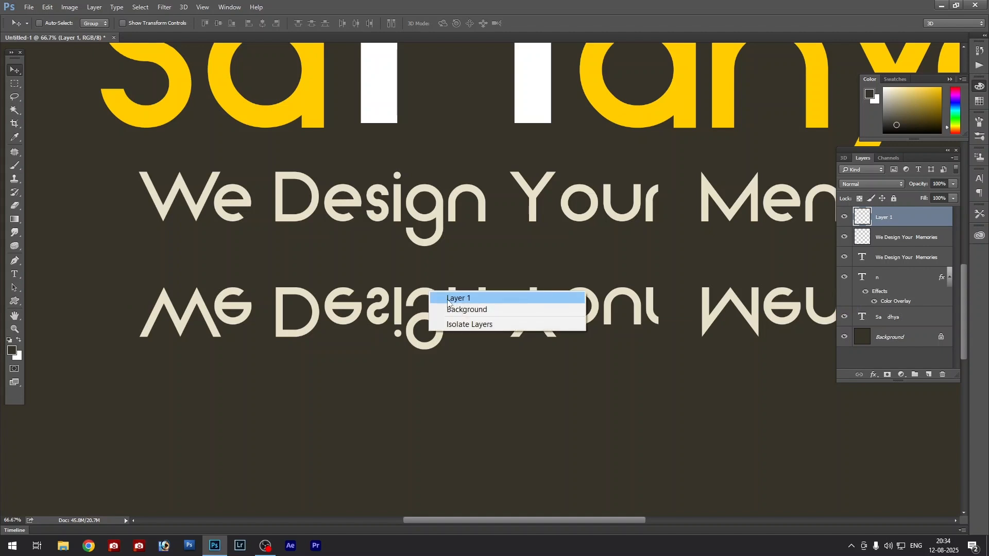
{"action": "left_click", "coordinate": [448, 299]}
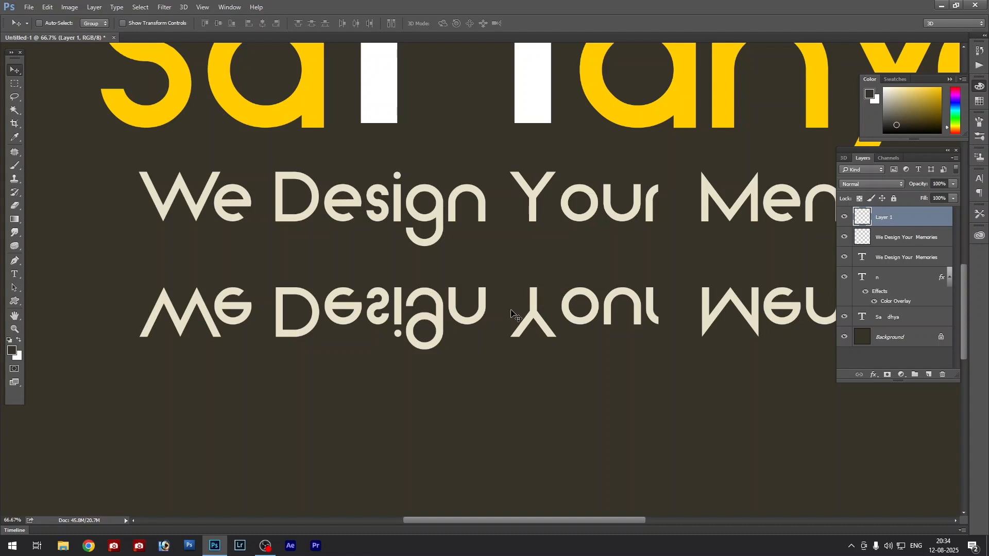
{"action": "key", "text": "ctrl"}
{"action": "left_click", "coordinate": [882, 238], "text": "ctrl"}
{"action": "mouse_move", "coordinate": [534, 284]}
{"action": "left_mouse_down"}
{"action": "mouse_move", "coordinate": [586, 306]}
{"action": "mouse_move", "coordinate": [534, 284]}
{"action": "left_mouse_up"}
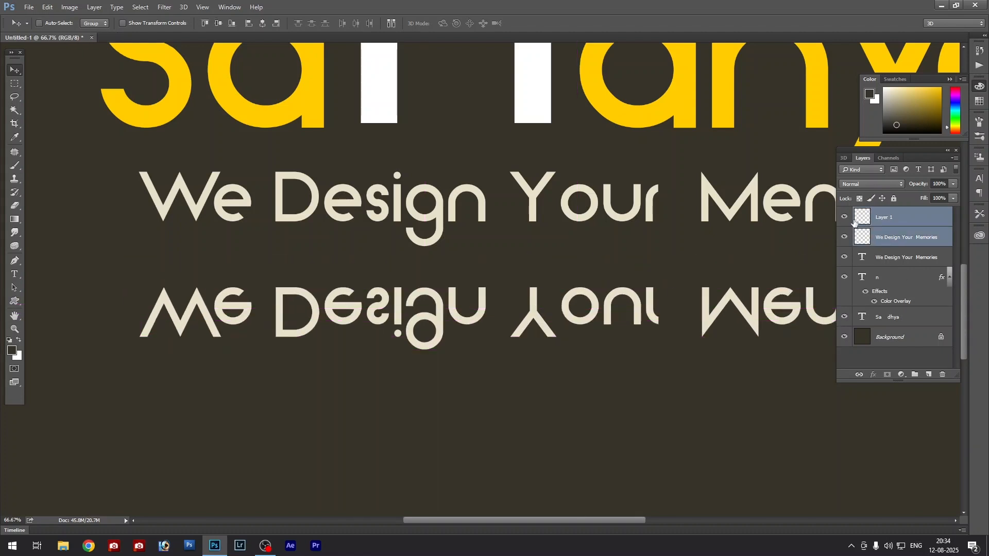
{"action": "left_click", "coordinate": [888, 238]}
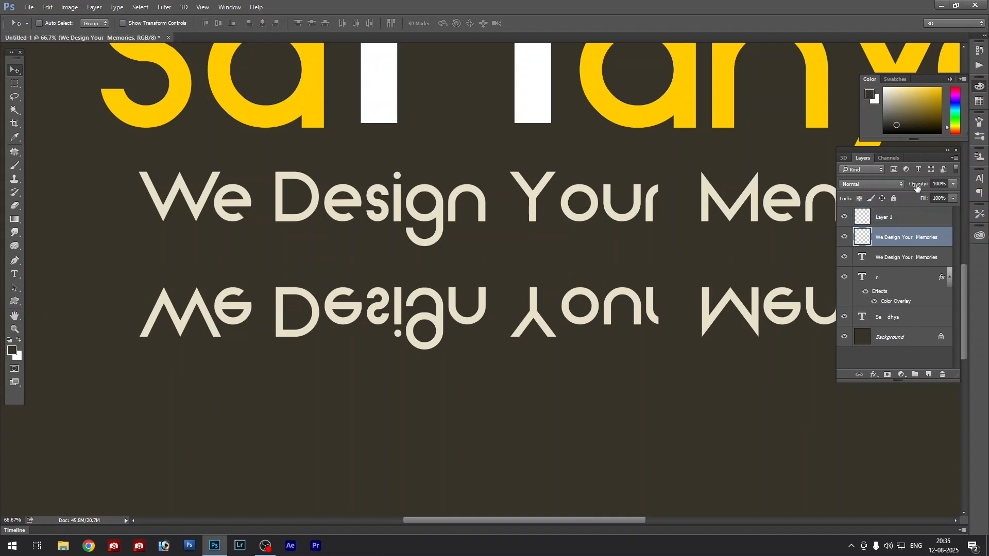
Step: Hide the layer list, select both the flipped g and flipped tagline layers directly on the canvas, and show the list again
{"action": "left_click", "coordinate": [957, 152]}
{"action": "right_click", "coordinate": [437, 299]}
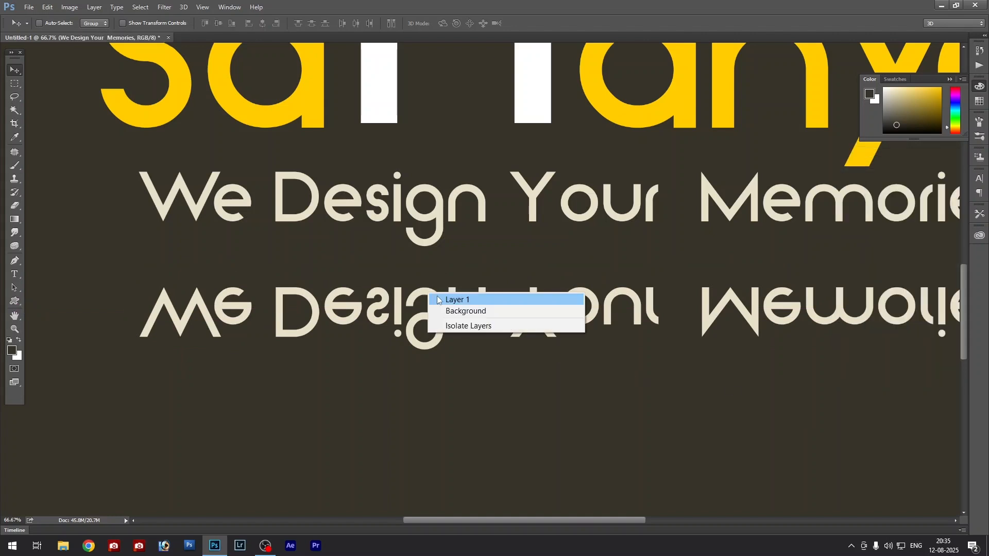
{"action": "left_click", "coordinate": [454, 299]}
{"action": "key", "text": "ctrl"}
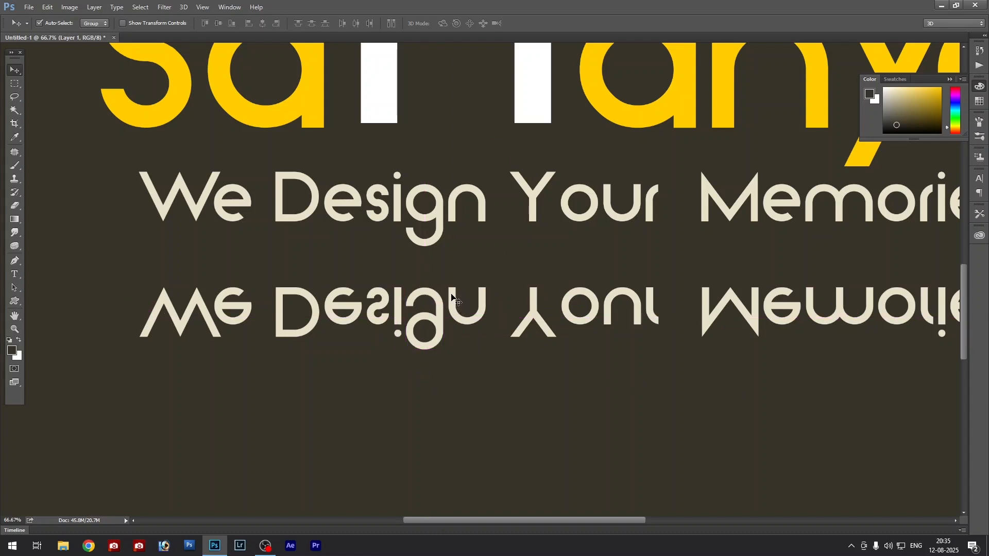
{"action": "left_click", "coordinate": [483, 365], "text": "ctrl"}
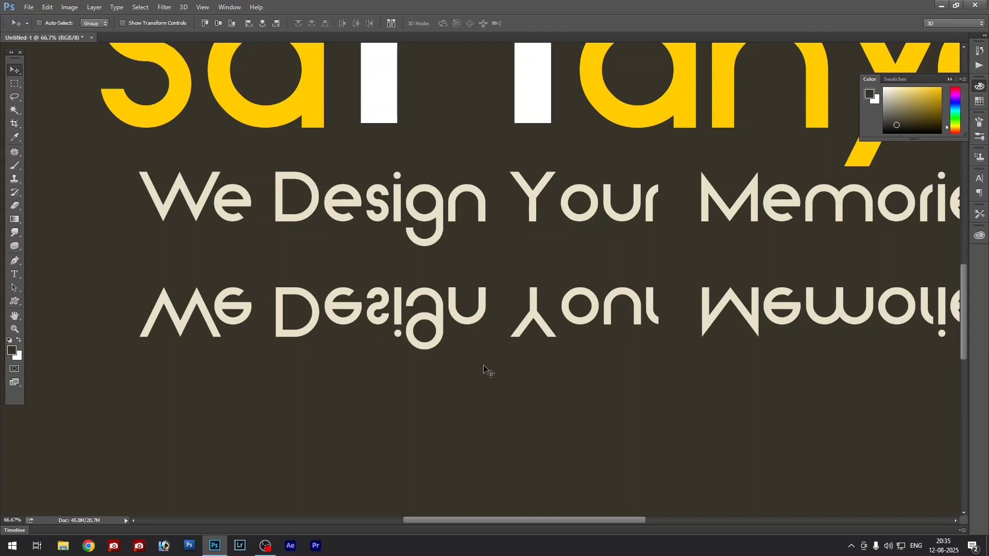
{"action": "left_click_drag", "start_coordinate": [491, 292], "coordinate": [474, 281]}
{"action": "key", "text": "F7"}
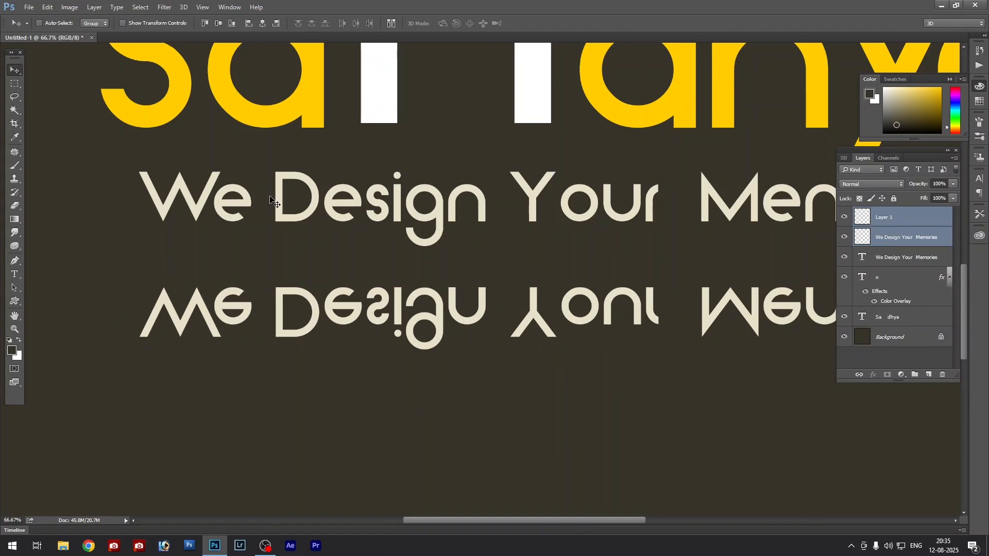
Step: Switch to full-screen display to examine the end of the tagline and its flipped copy
{"action": "left_click", "coordinate": [14, 382]}
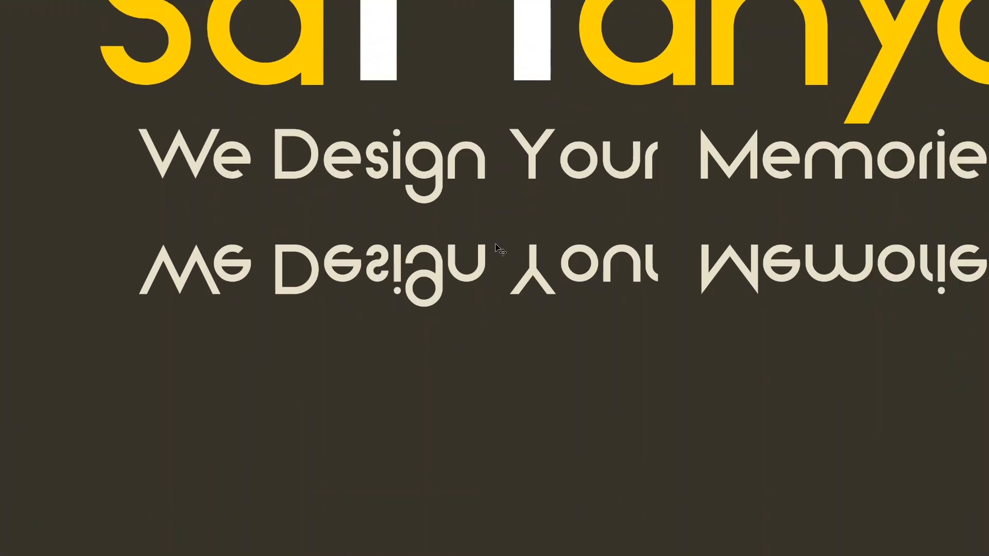
{"action": "key", "text": "space"}
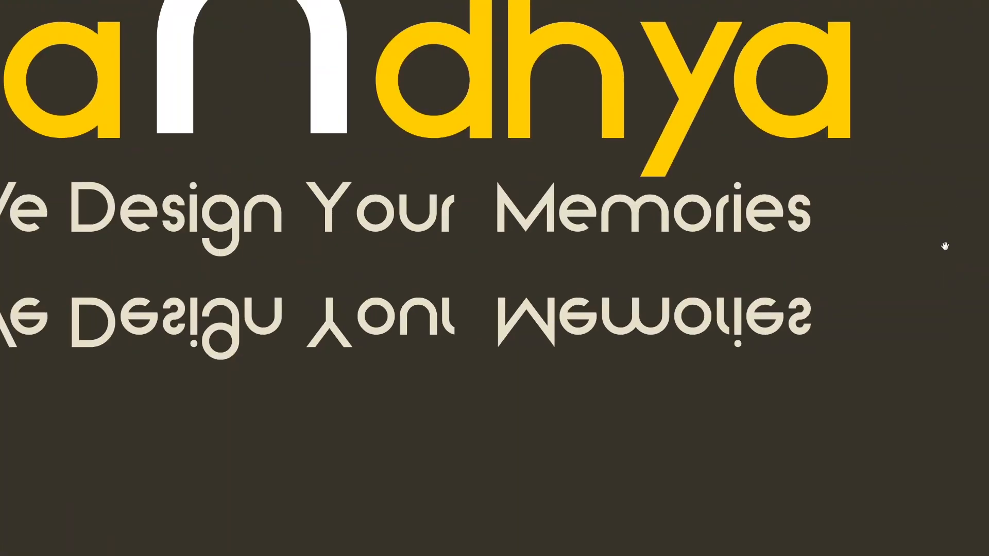